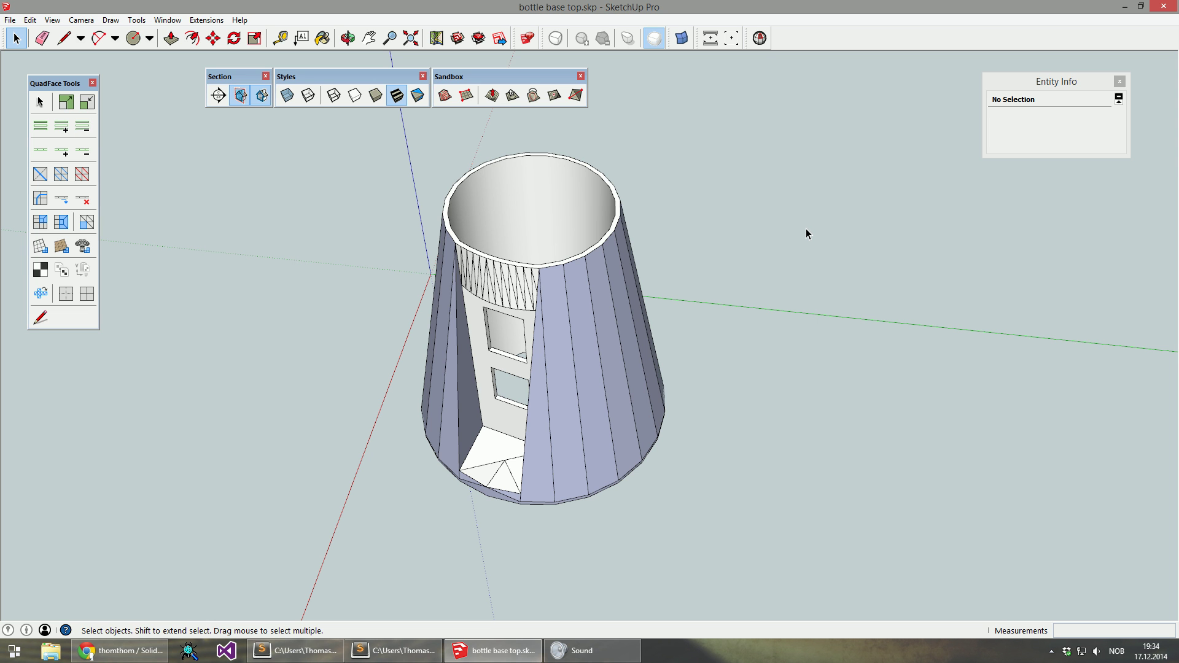
Select the bottle base group with the Select tool.
click(596, 265)
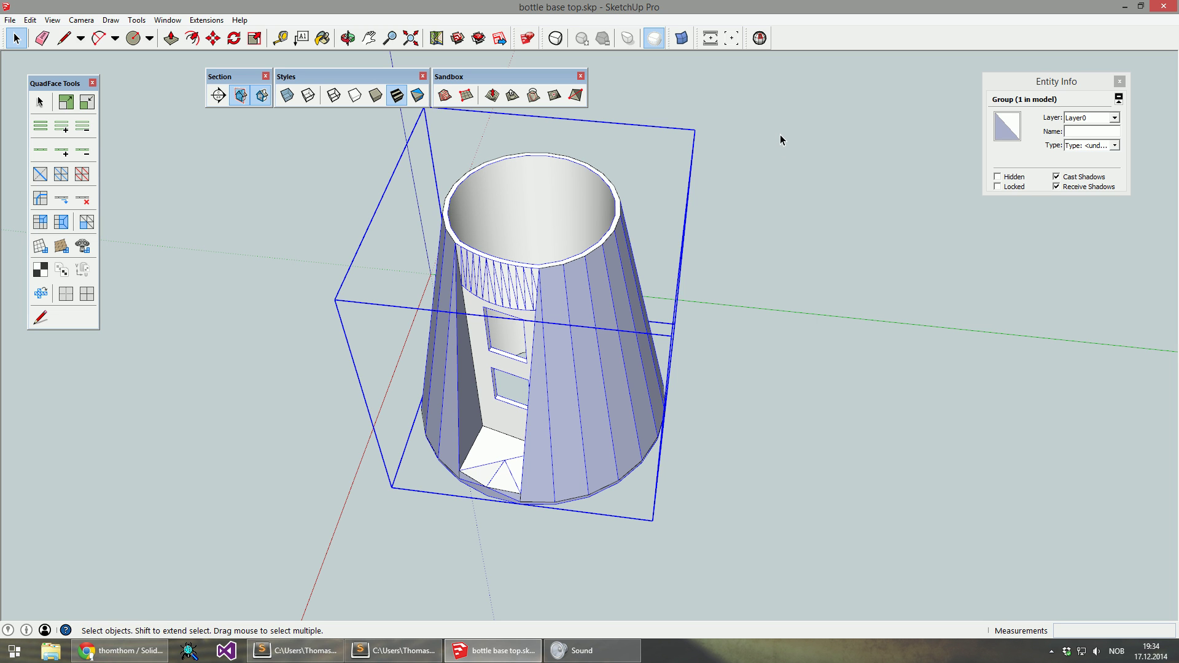
Run Solid Inspector² on the bottle group and move its window and the Entity Info panel aside.
click(765, 40)
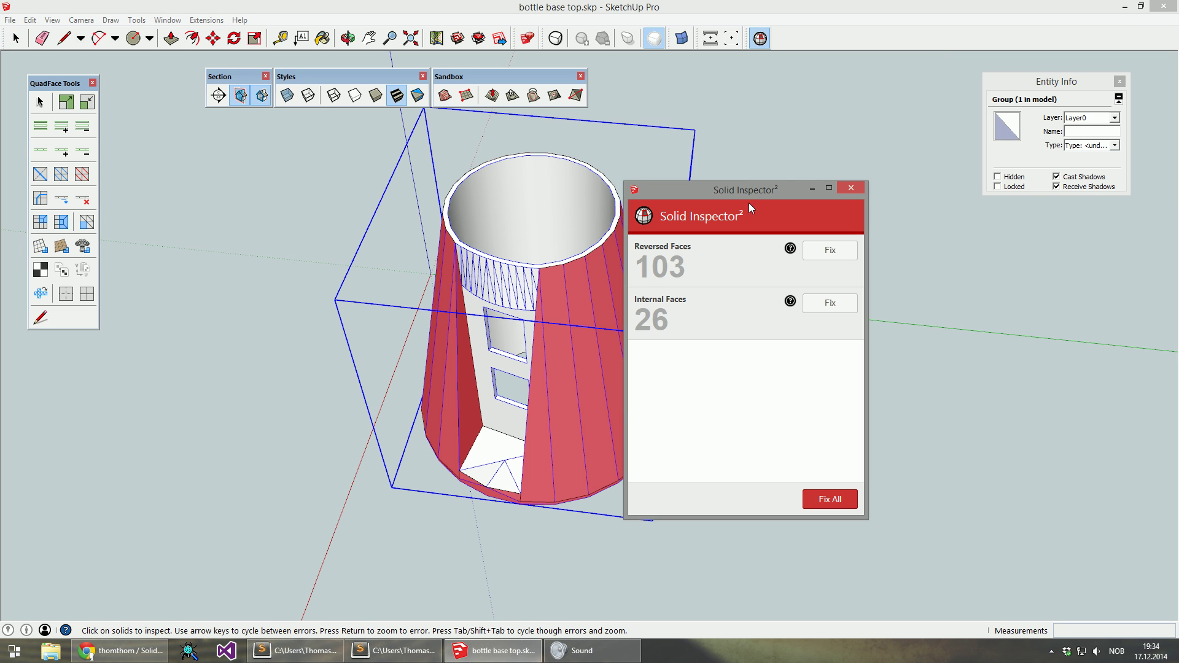
drag(745, 191, 823, 125)
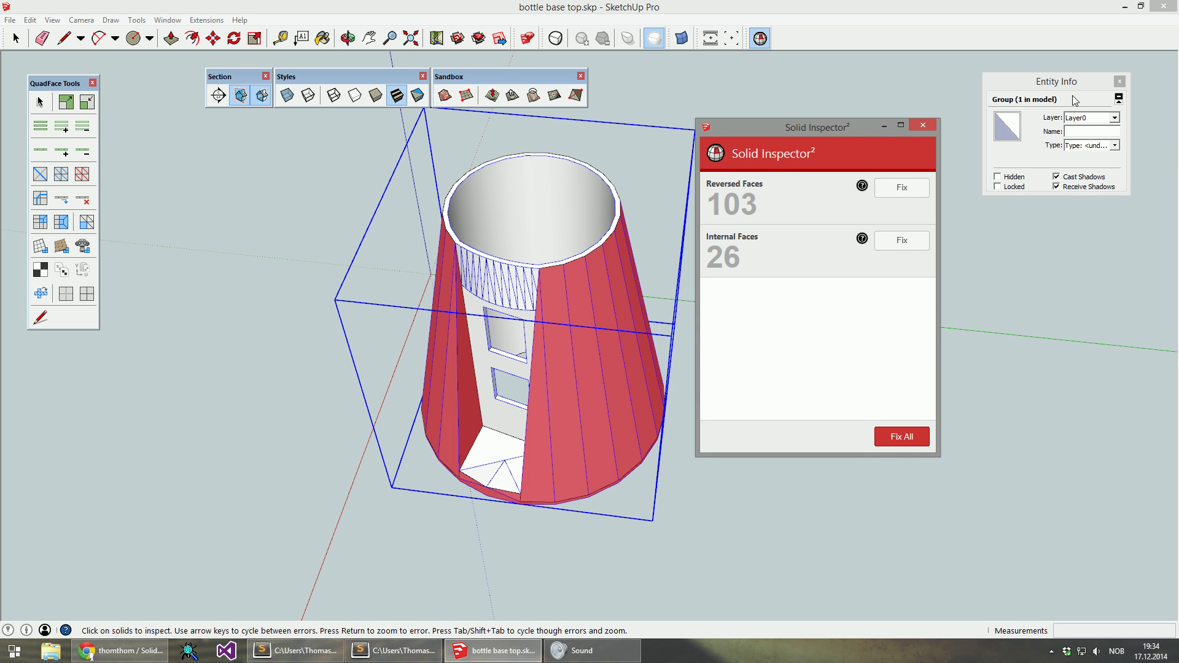
drag(1063, 84, 1042, 110)
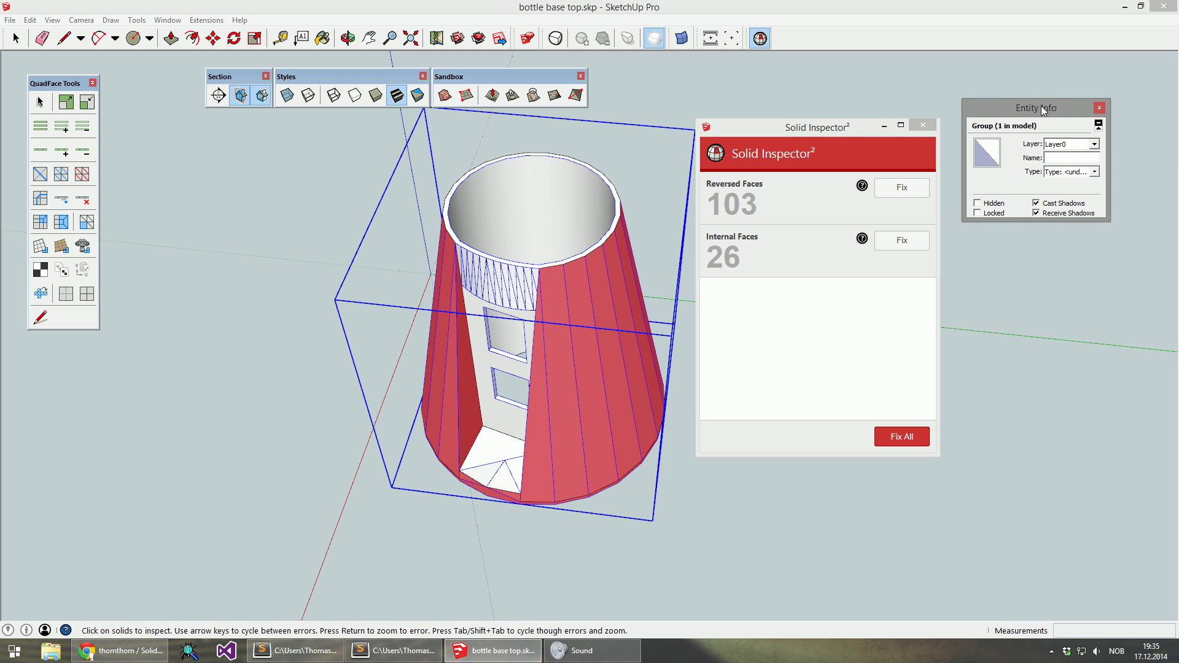
middle_drag(591, 476, 595, 374)
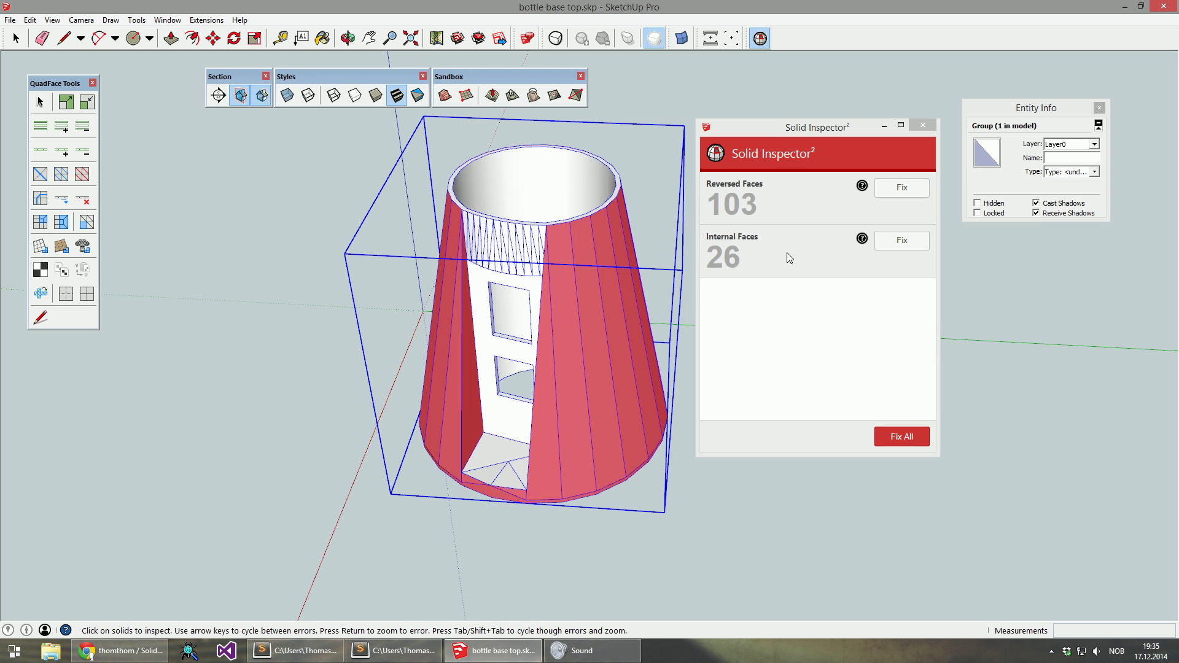
mouse_move(822, 126)
mouse_down()
mouse_move(812, 118)
mouse_move(816, 128)
mouse_up()
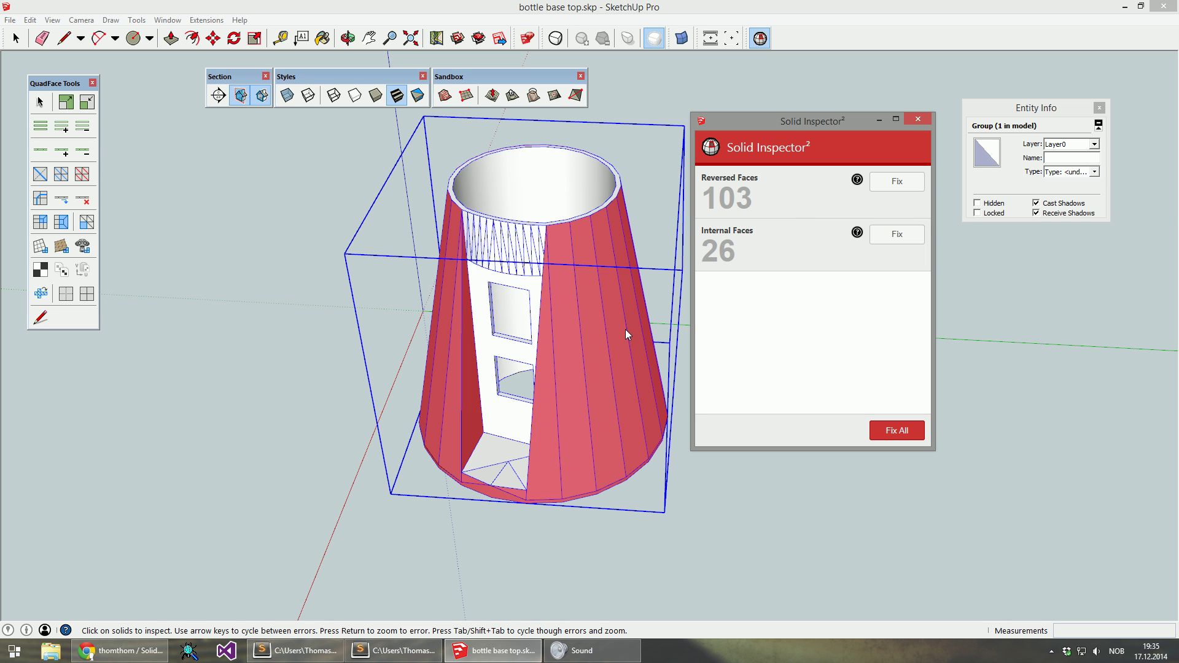
Orbit around the bottle and focus on the 26 Internal Faces errors.
mouse_move(617, 399)
middle_down()
mouse_move(502, 311)
mouse_move(408, 295)
mouse_move(608, 334)
mouse_move(690, 330)
mouse_move(468, 458)
mouse_move(473, 505)
mouse_move(484, 408)
mouse_move(442, 352)
mouse_move(510, 358)
mouse_move(644, 403)
mouse_move(495, 448)
mouse_move(500, 334)
mouse_move(621, 476)
mouse_move(465, 448)
mouse_move(583, 440)
middle_up()
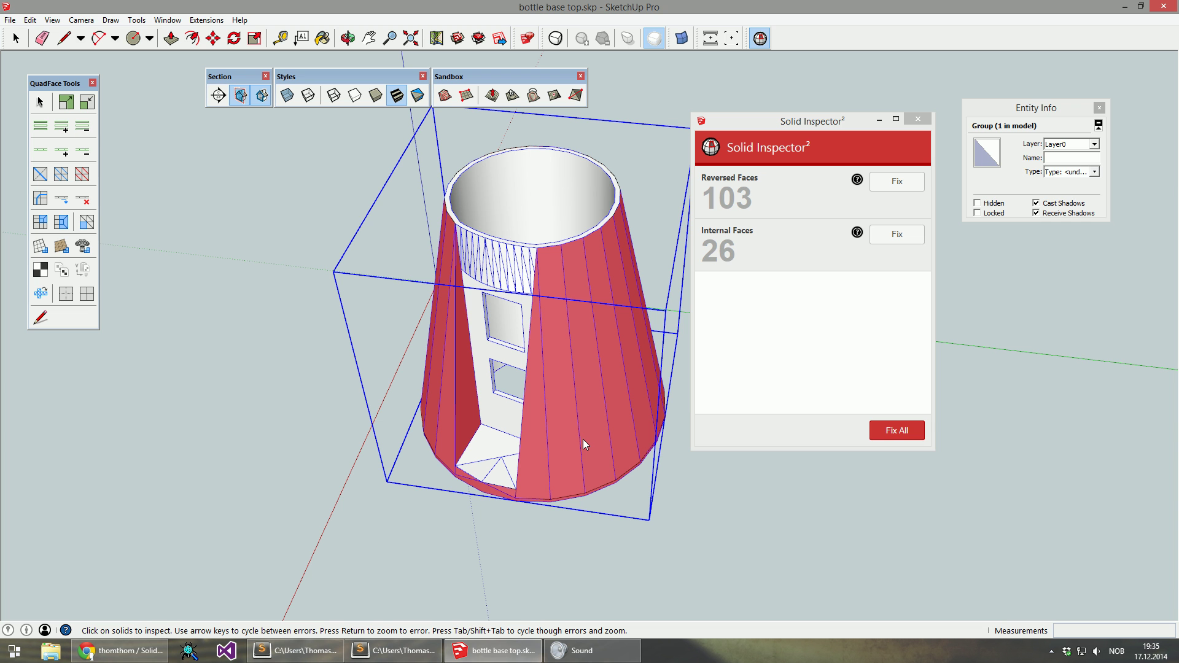
middle_drag(576, 434, 418, 320)
middle_drag(482, 345, 581, 469)
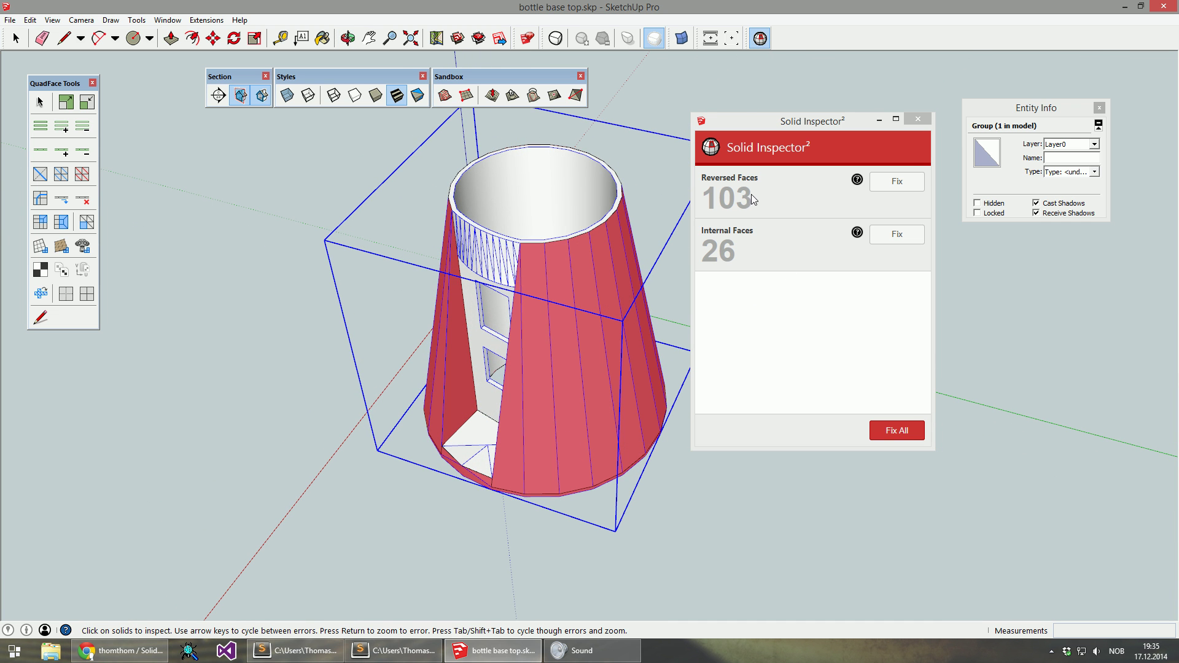
click(780, 252)
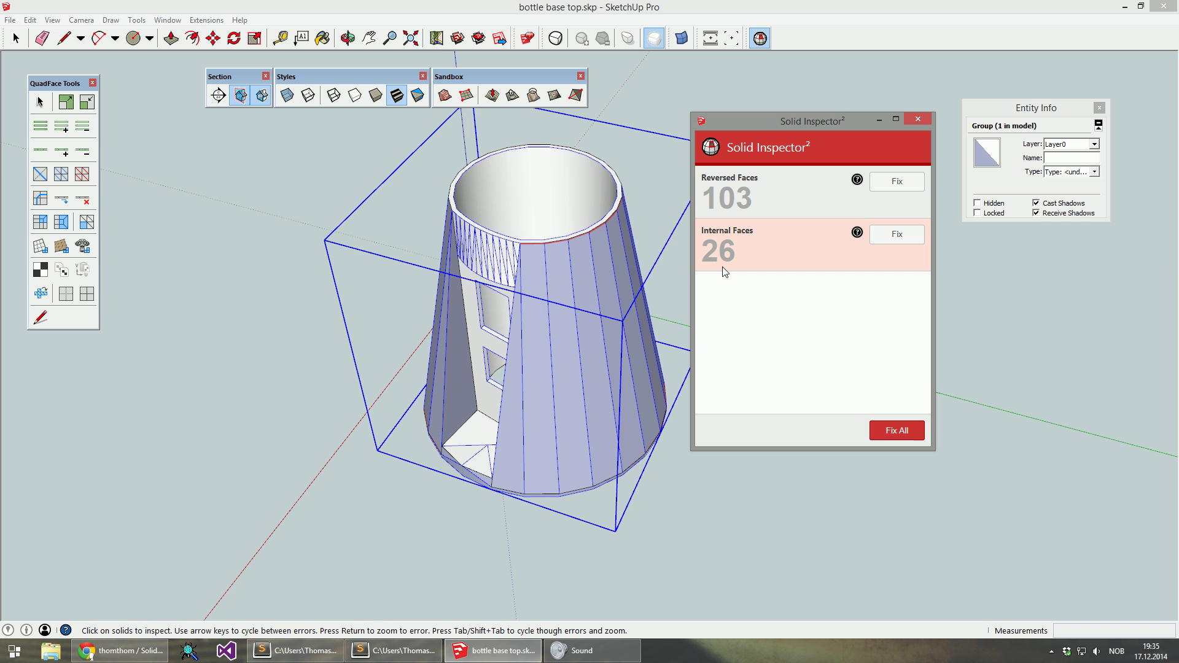
middle_drag(485, 329, 516, 338)
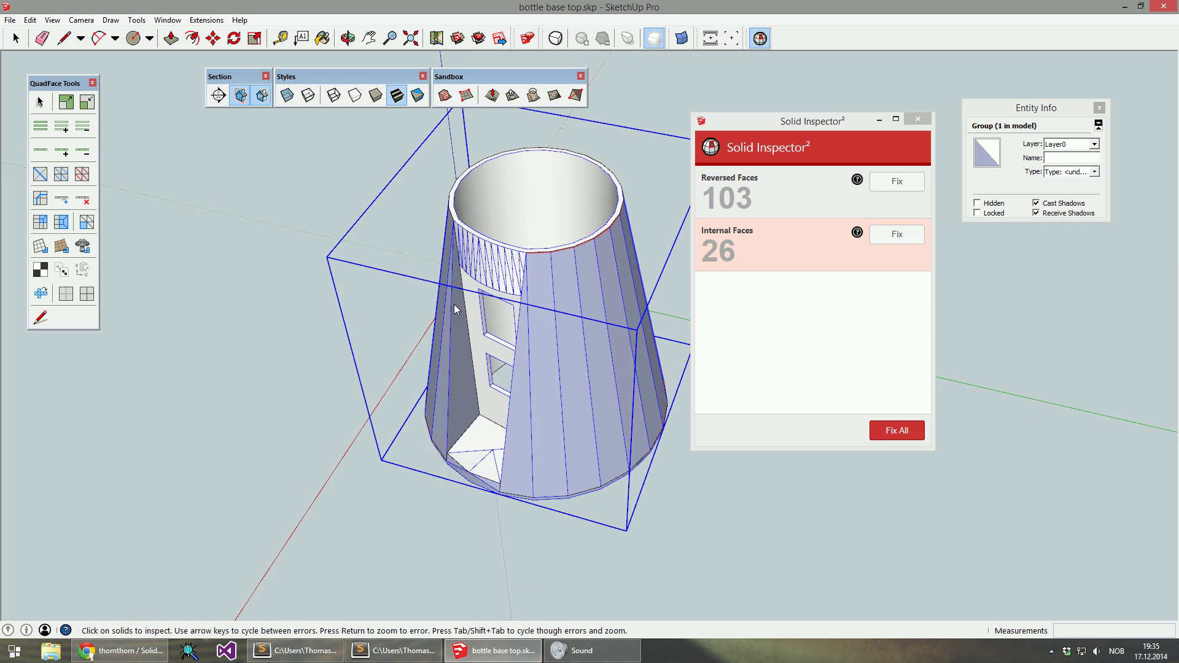
Turn on X-ray and orbit to a low side view of the bottle's internal faces.
click(288, 100)
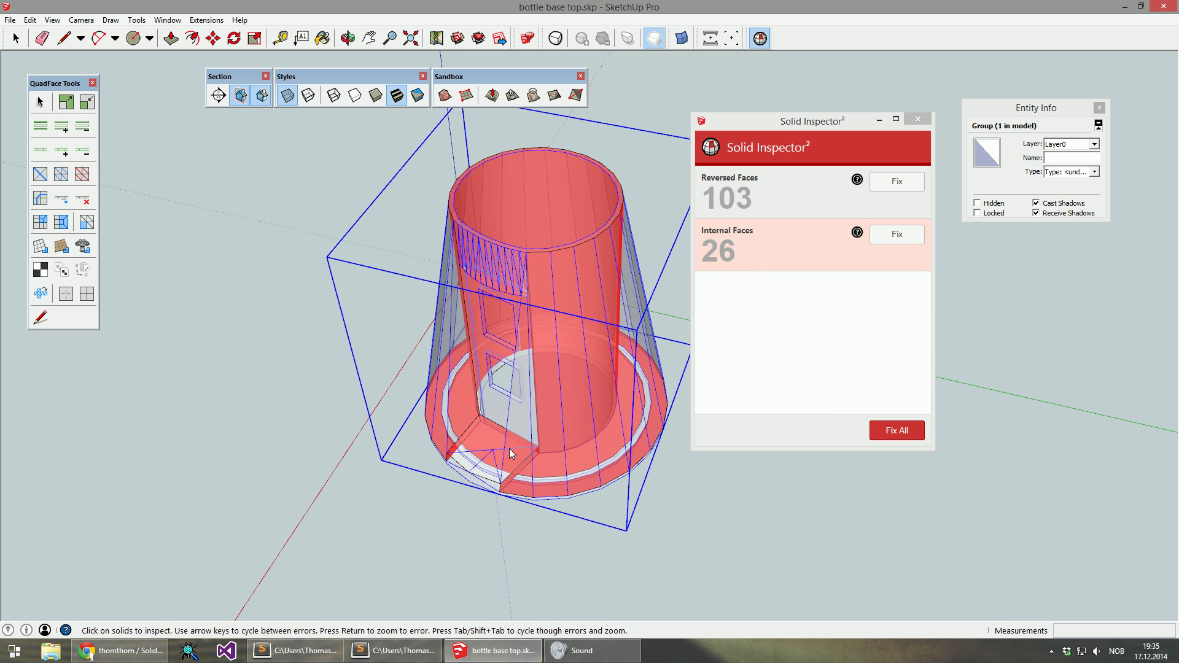
middle_drag(597, 493, 579, 547)
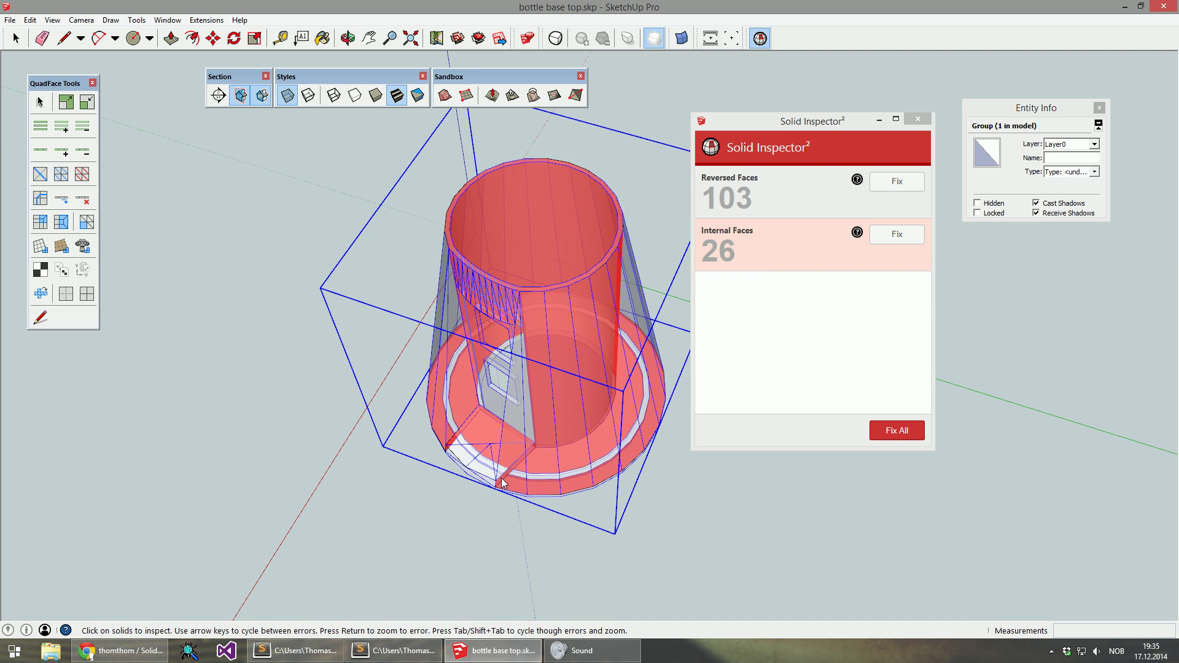
middle_drag(505, 483, 544, 360)
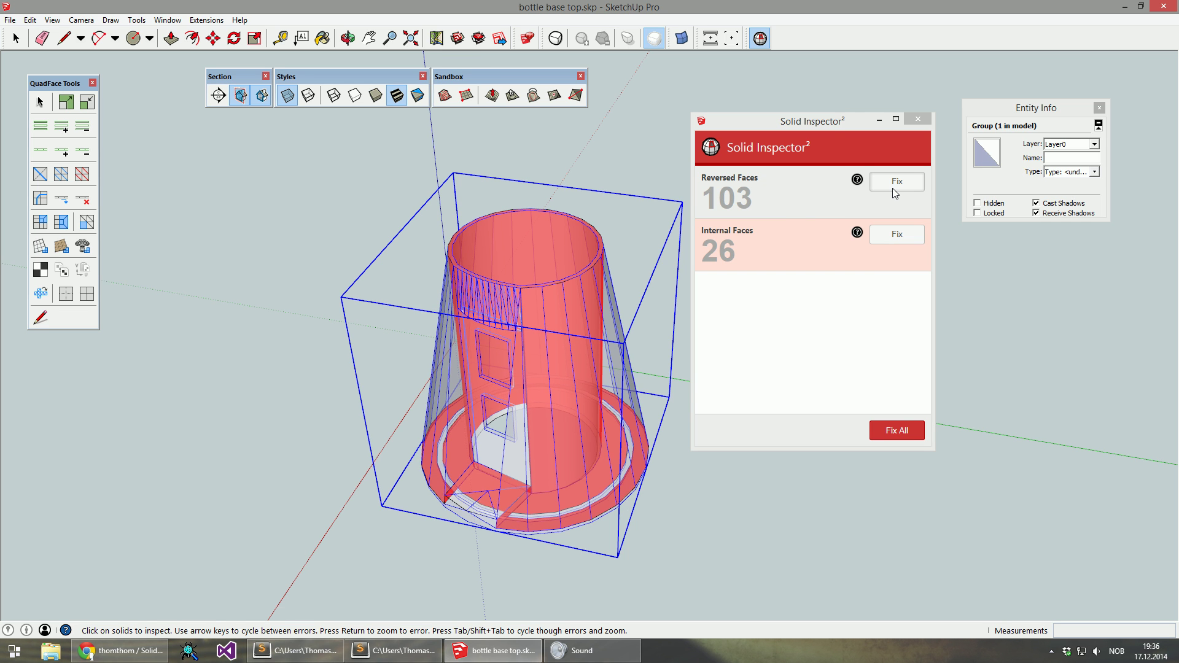
Fix the 26 internal faces, focus on Reversed Faces, and turn X-ray off.
click(897, 235)
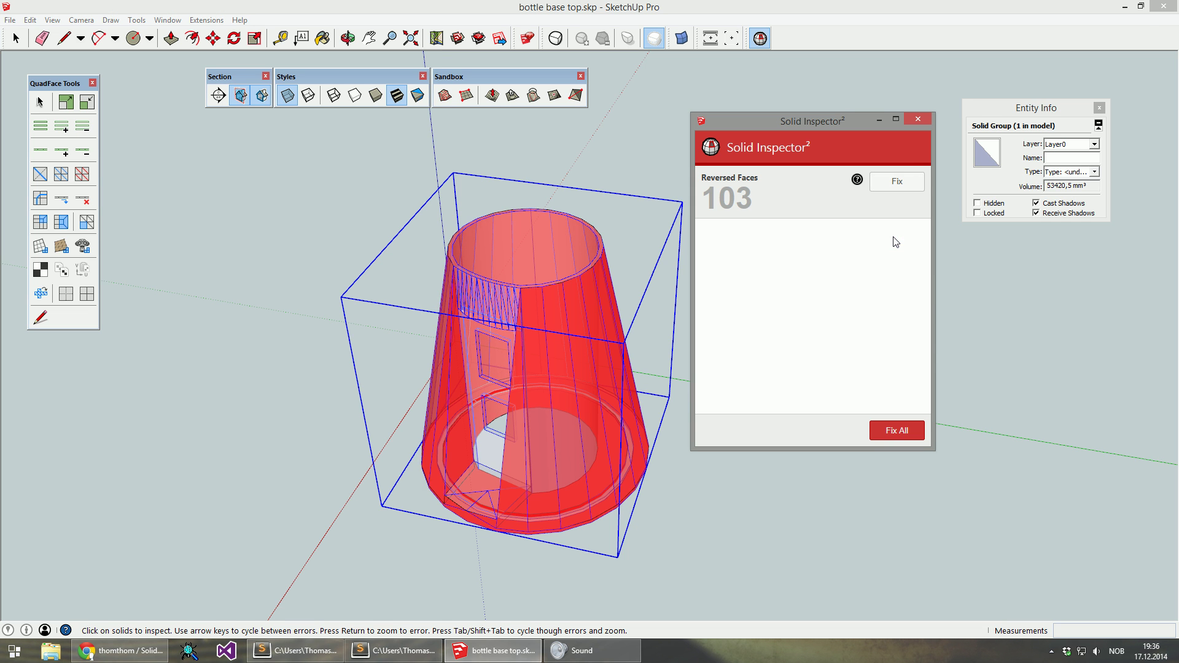
click(836, 200)
middle_drag(562, 364, 532, 393)
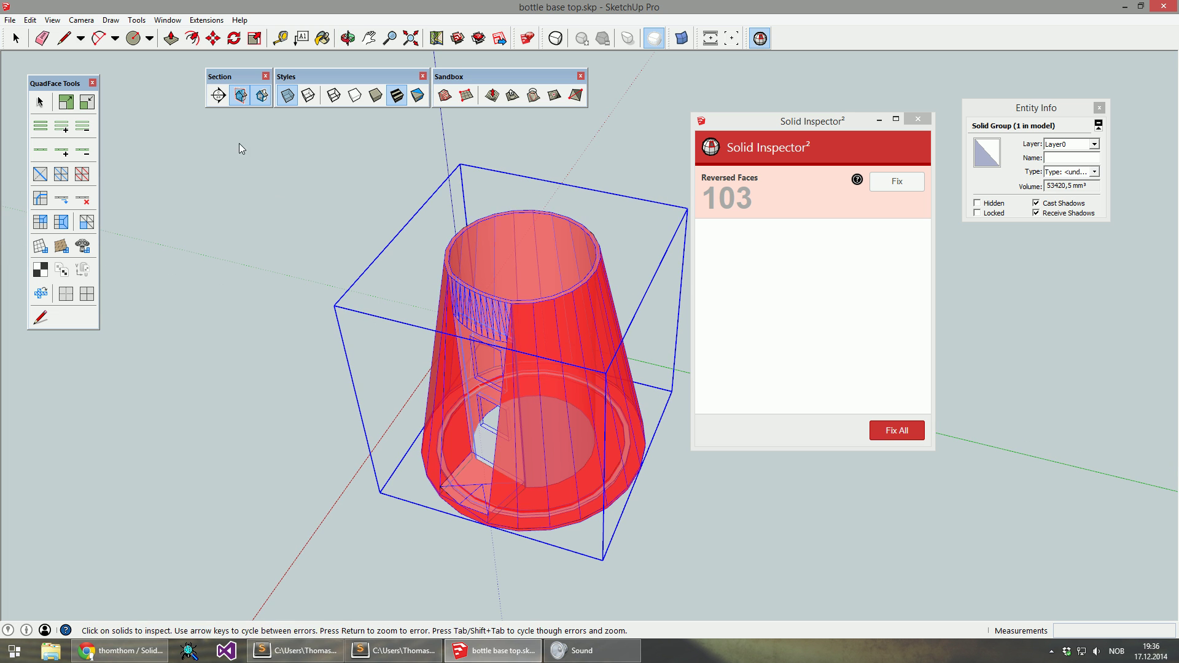
click(293, 98)
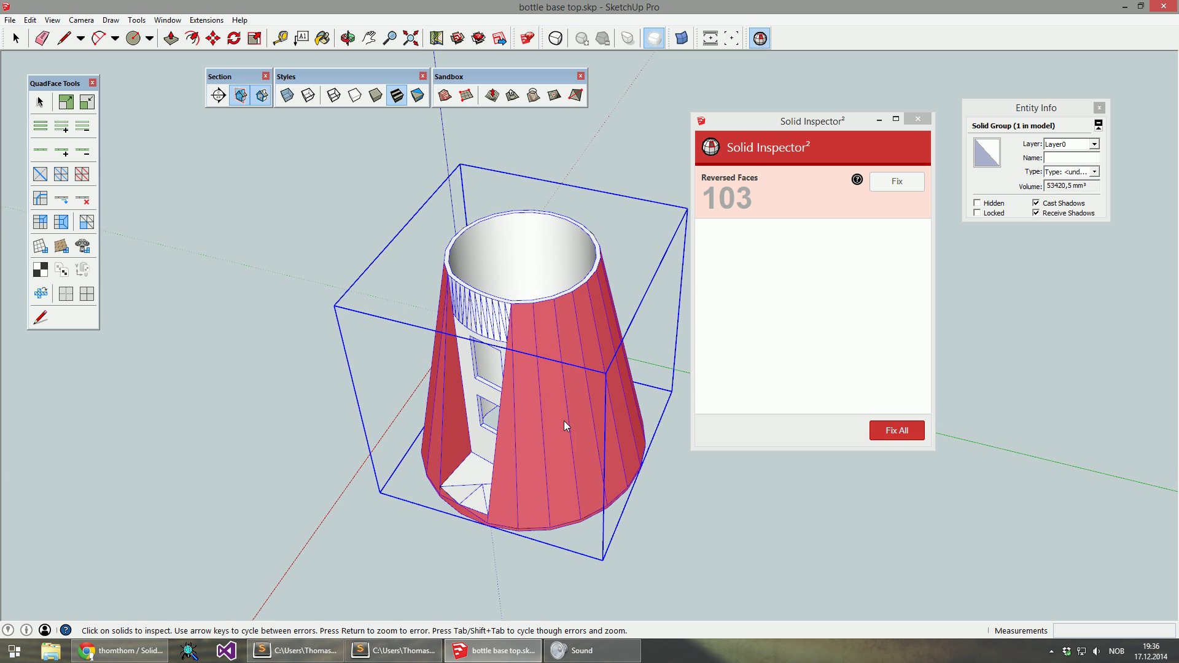
middle_drag(584, 424, 568, 319)
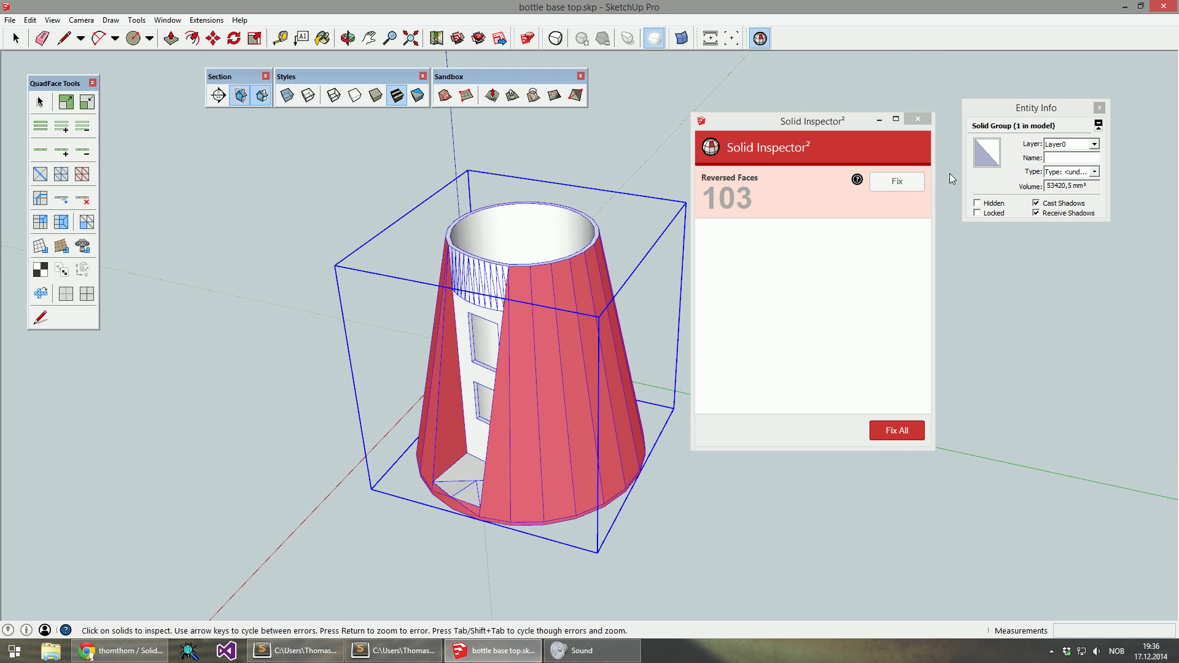
Fix all 103 reversed faces, then move the panels aside and review the error-free bottle.
click(898, 182)
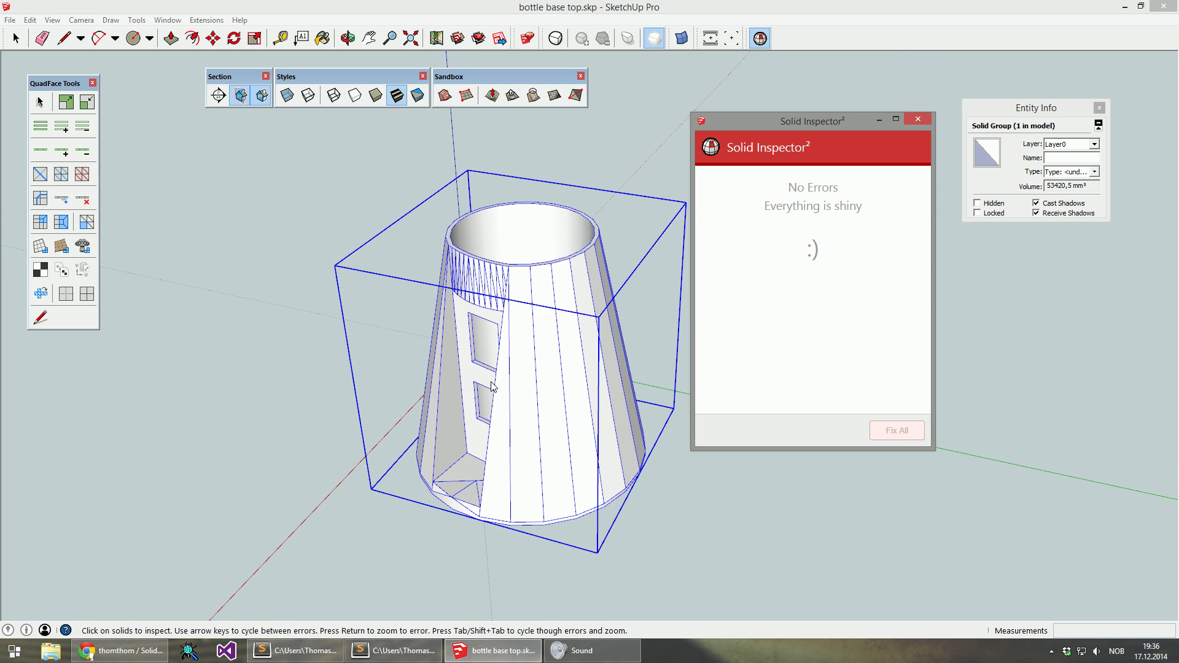
middle_drag(492, 386, 479, 424)
drag(1027, 107, 1027, 119)
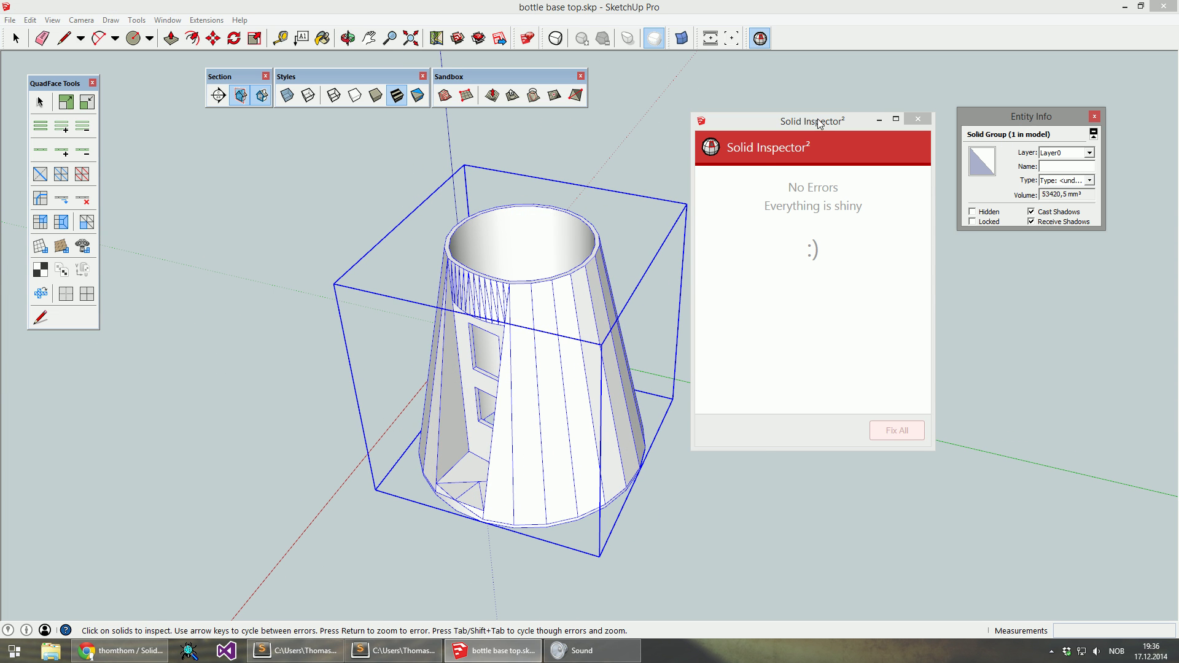
drag(820, 123, 838, 116)
middle_drag(490, 448, 509, 464)
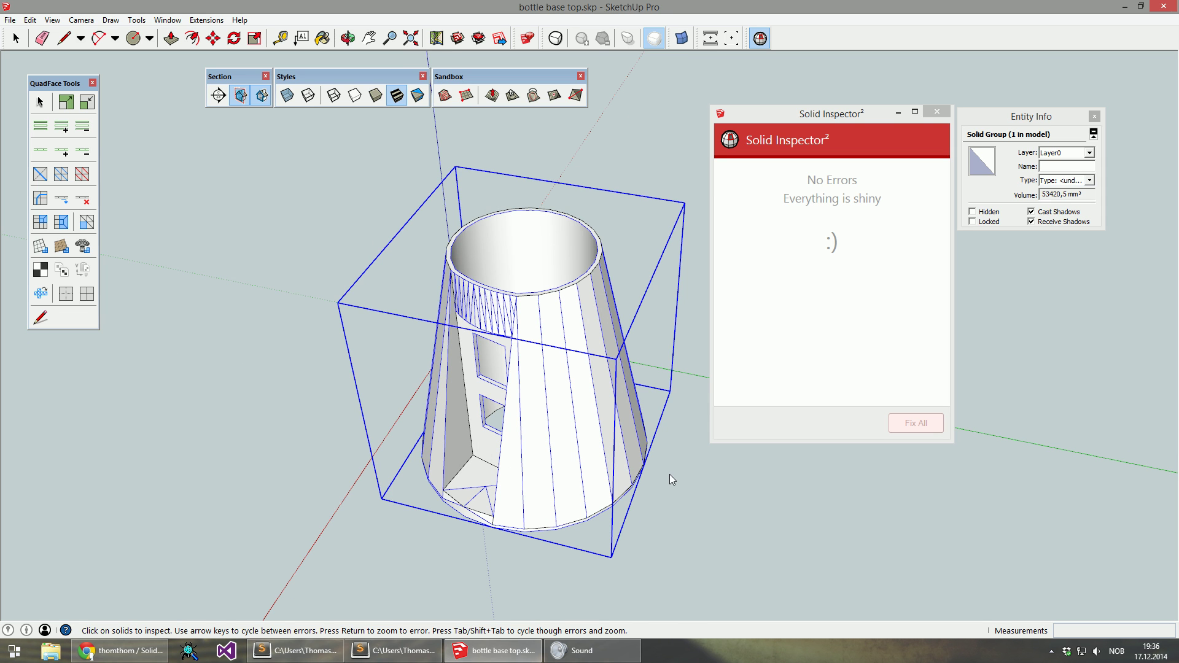
Close the inspector and open the recent SolidTest.skp without saving the bottle changes.
key(space)
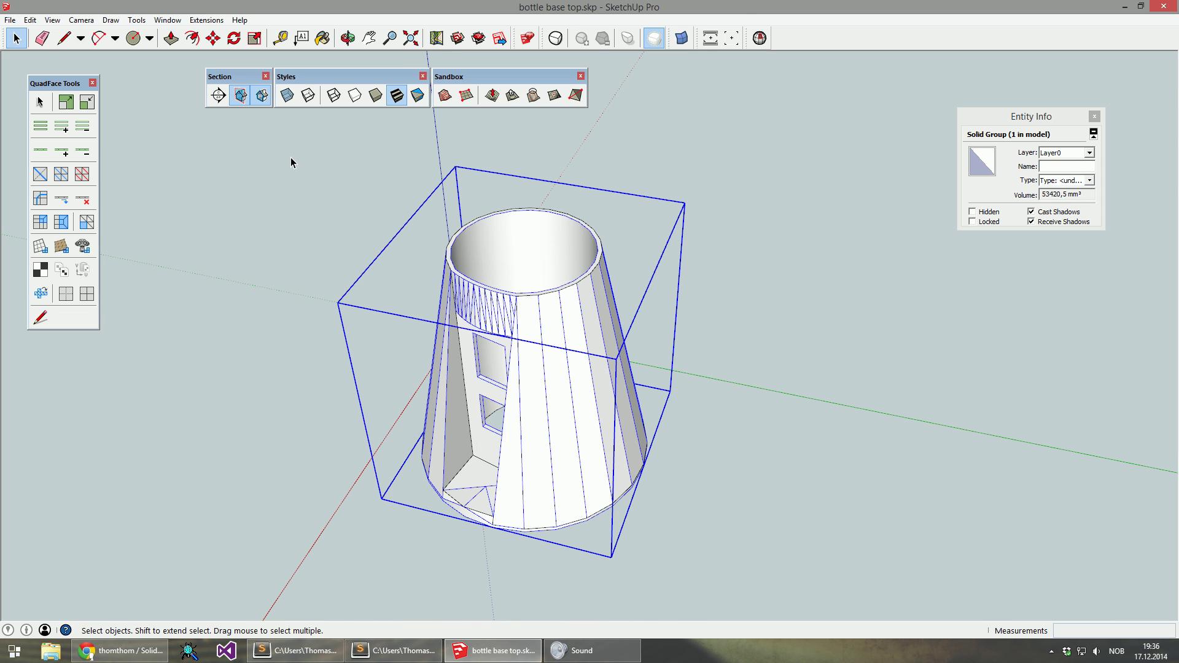
click(291, 162)
click(9, 20)
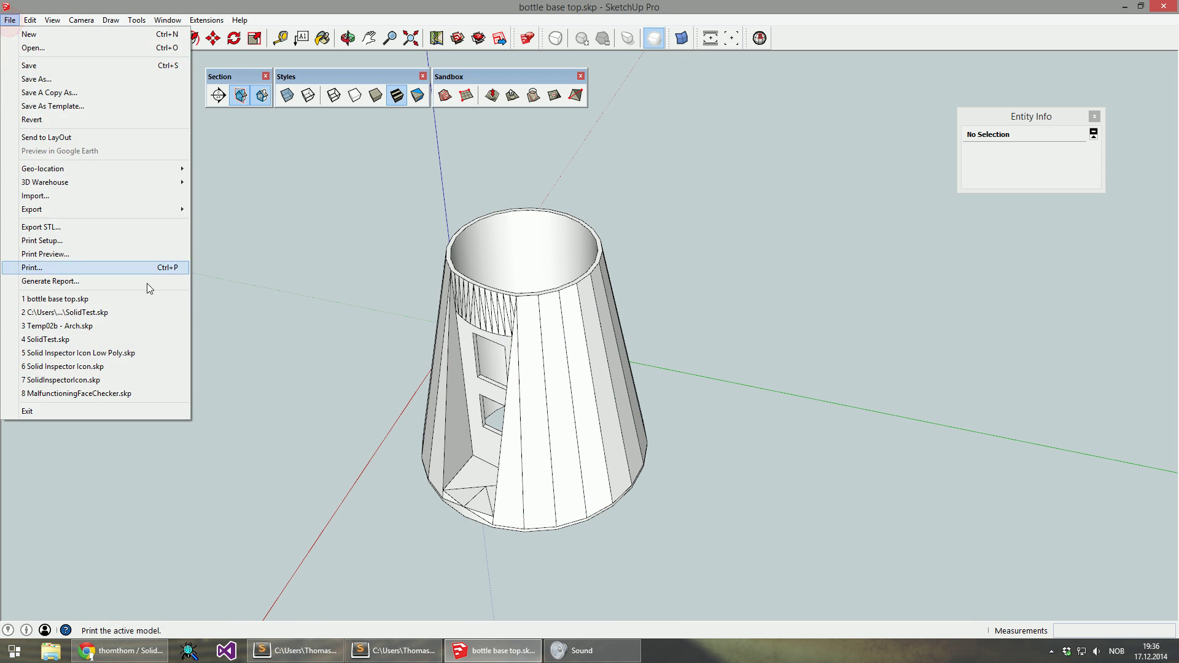
click(137, 315)
click(602, 353)
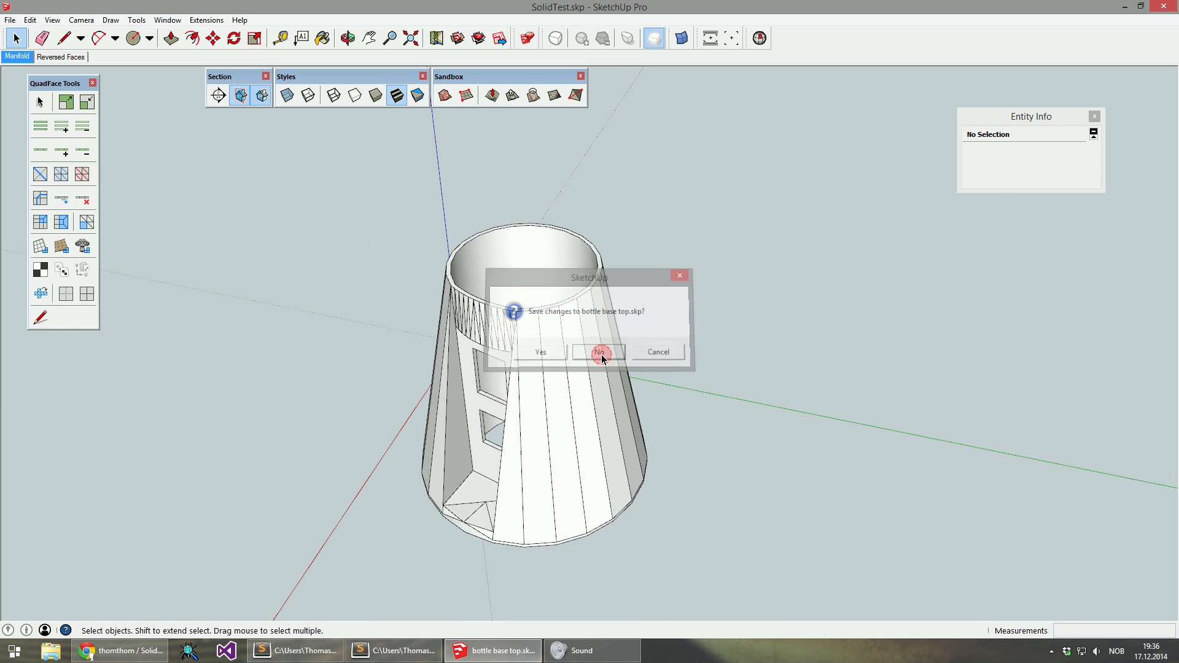
Orbit, zoom and toggle X-ray to look over the SolidTest cubes and sample shapes.
middle_drag(582, 463, 535, 378)
scroll(418, 344, up, 1)
scroll(353, 274, up, 1)
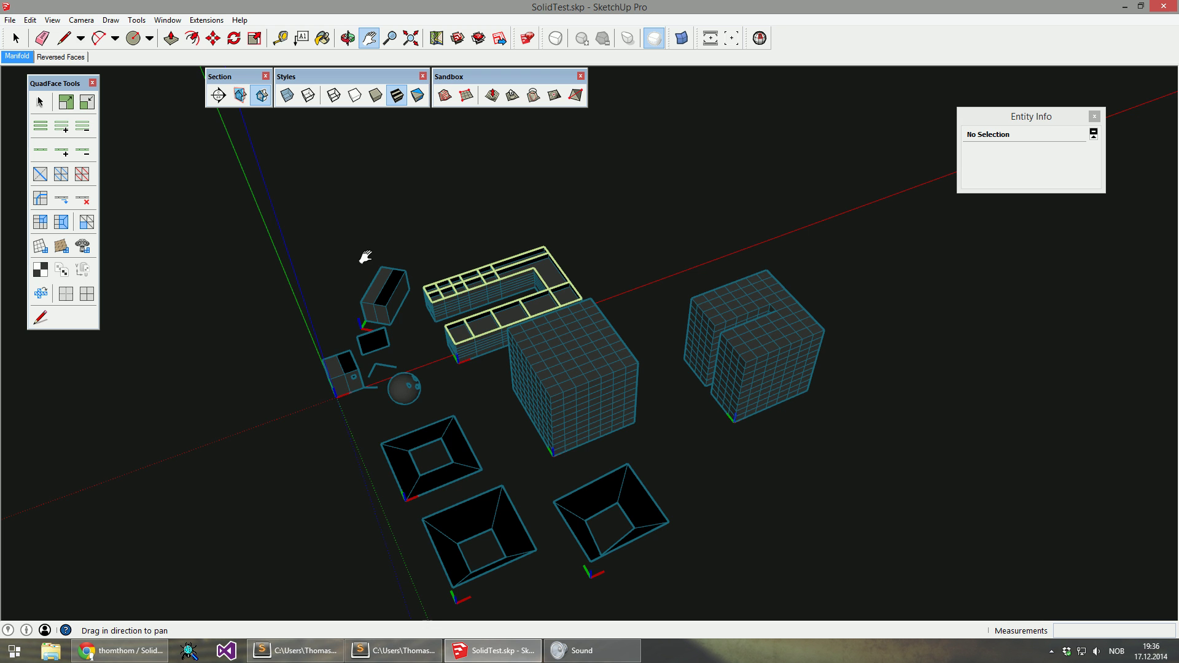
scroll(390, 221, up, 1)
scroll(495, 333, up, 1)
middle_drag(495, 333, 636, 376)
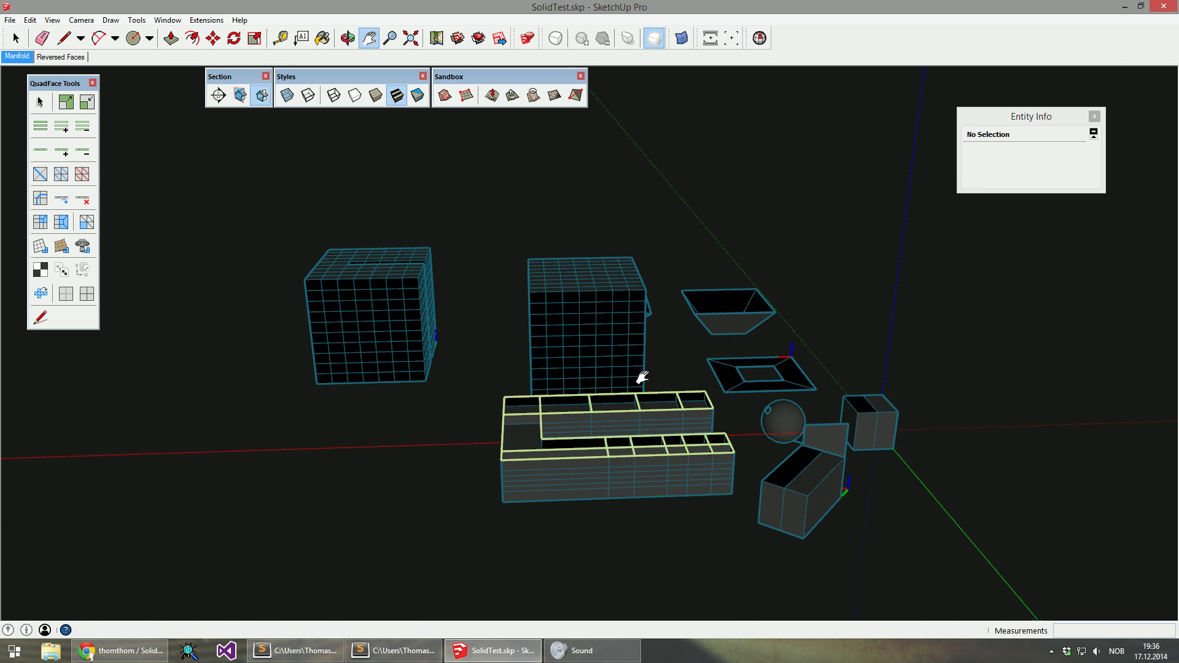
middle_drag(220, 431, 558, 403)
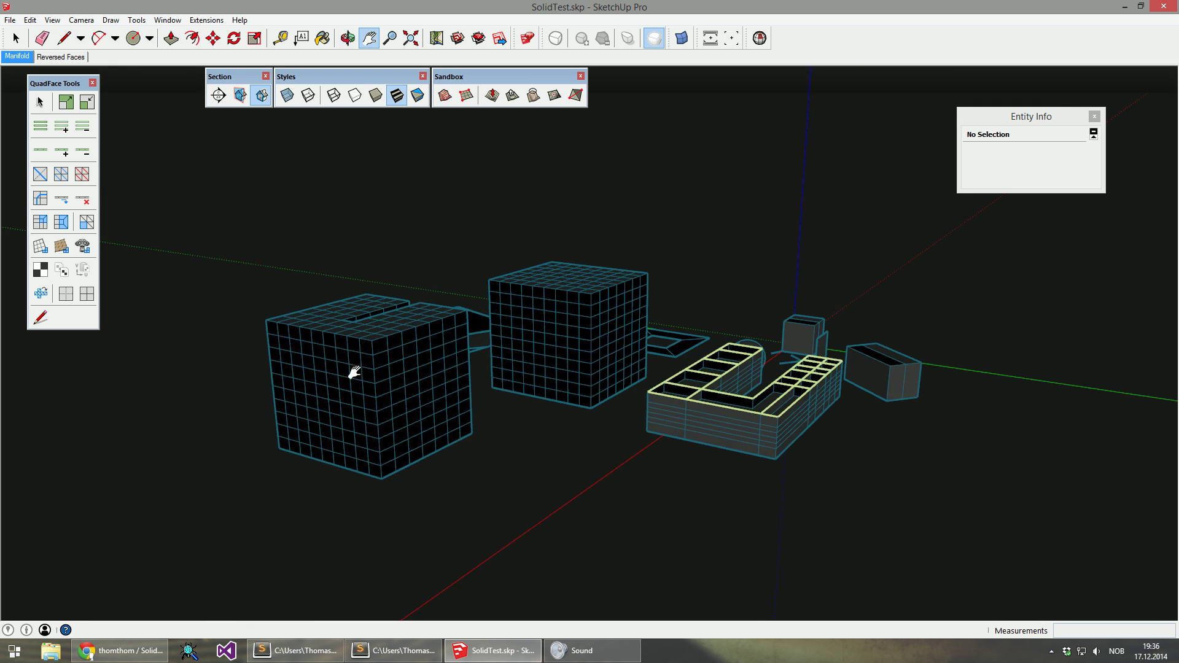
scroll(351, 380, up, 2)
scroll(351, 384, up, 1)
middle_drag(376, 326, 443, 326)
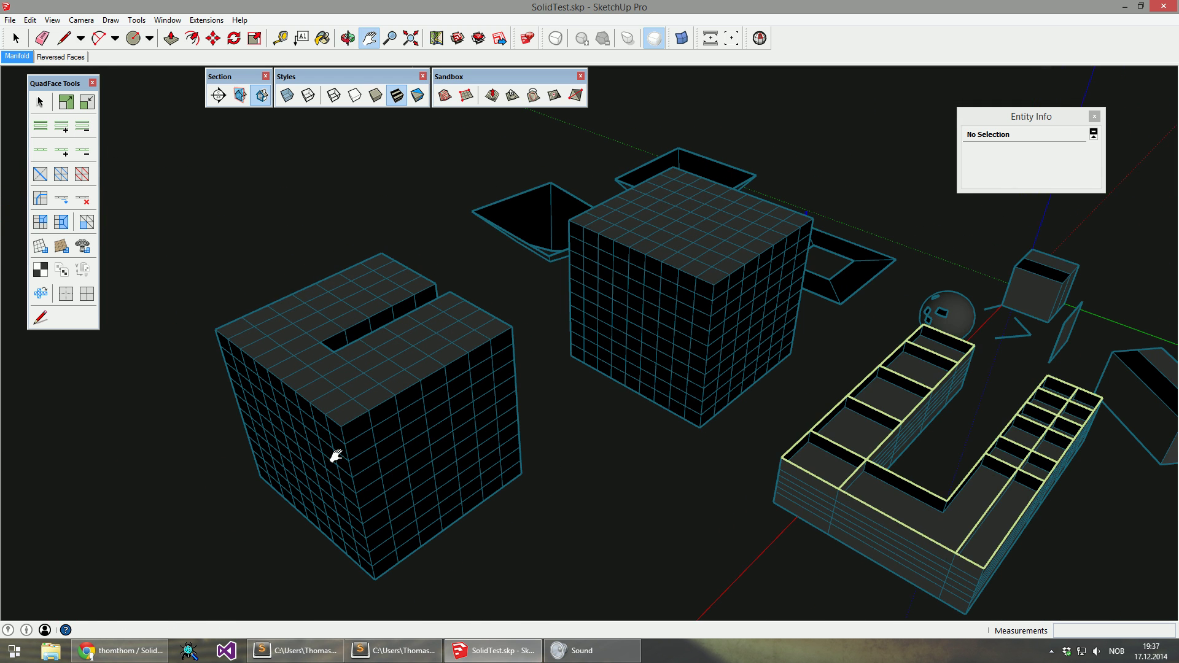
key(x)
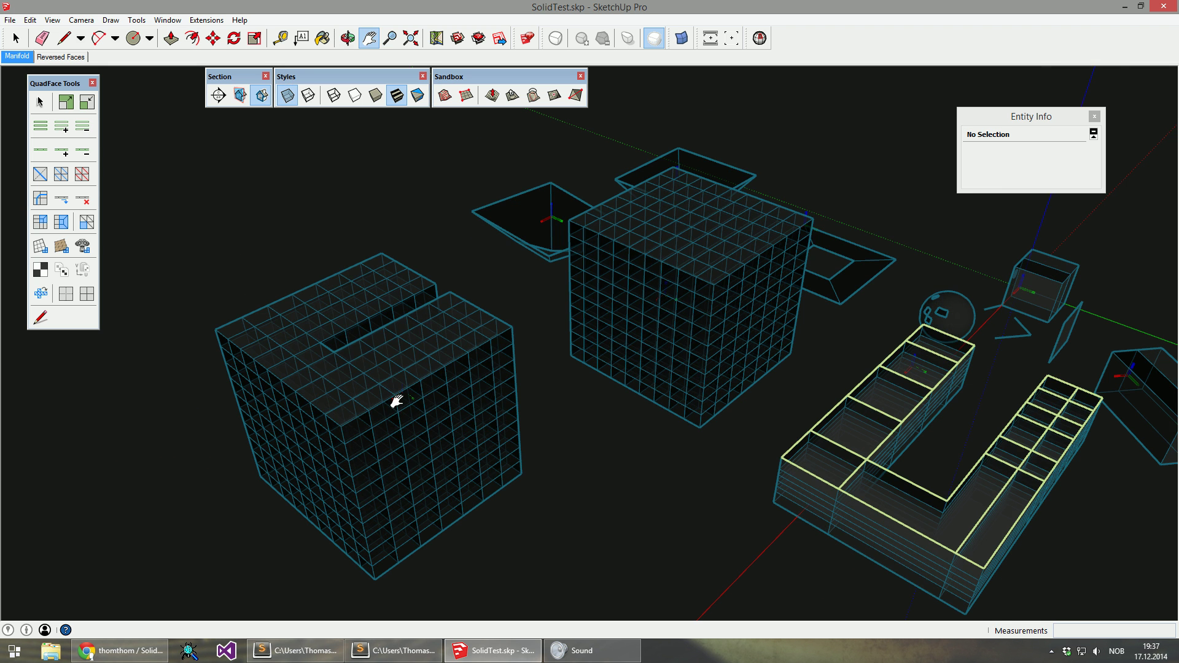
key(x)
middle_drag(358, 481, 382, 350)
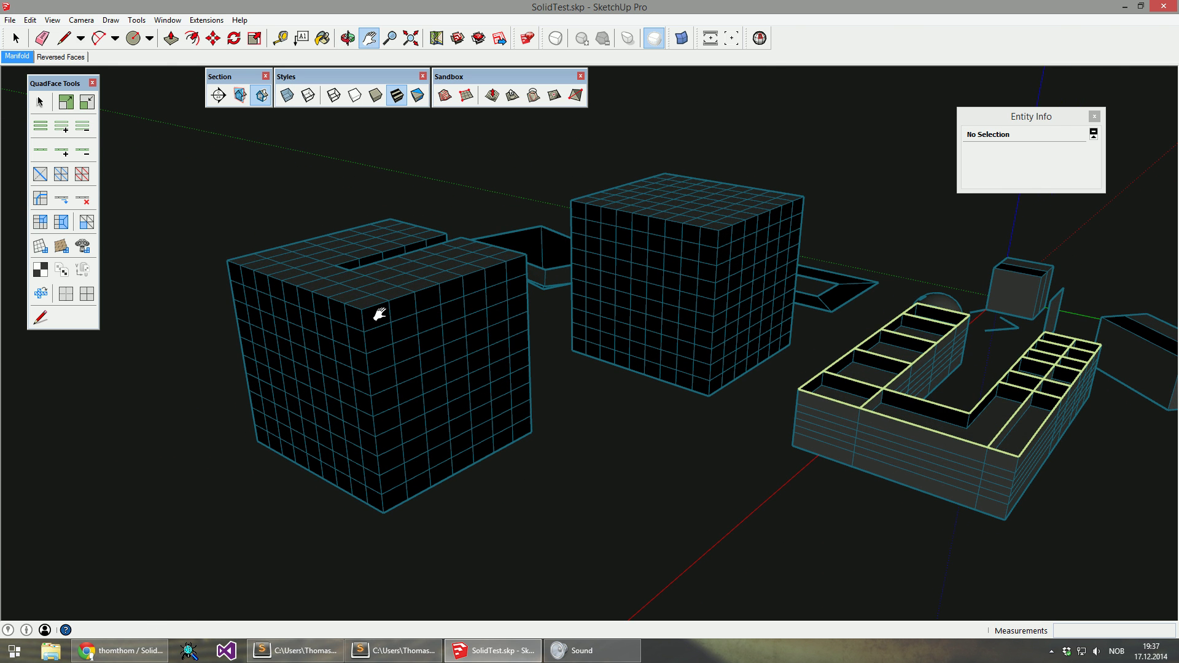
Select the left gridded cube group and run Solid Inspector² on it.
key(space)
click(389, 294)
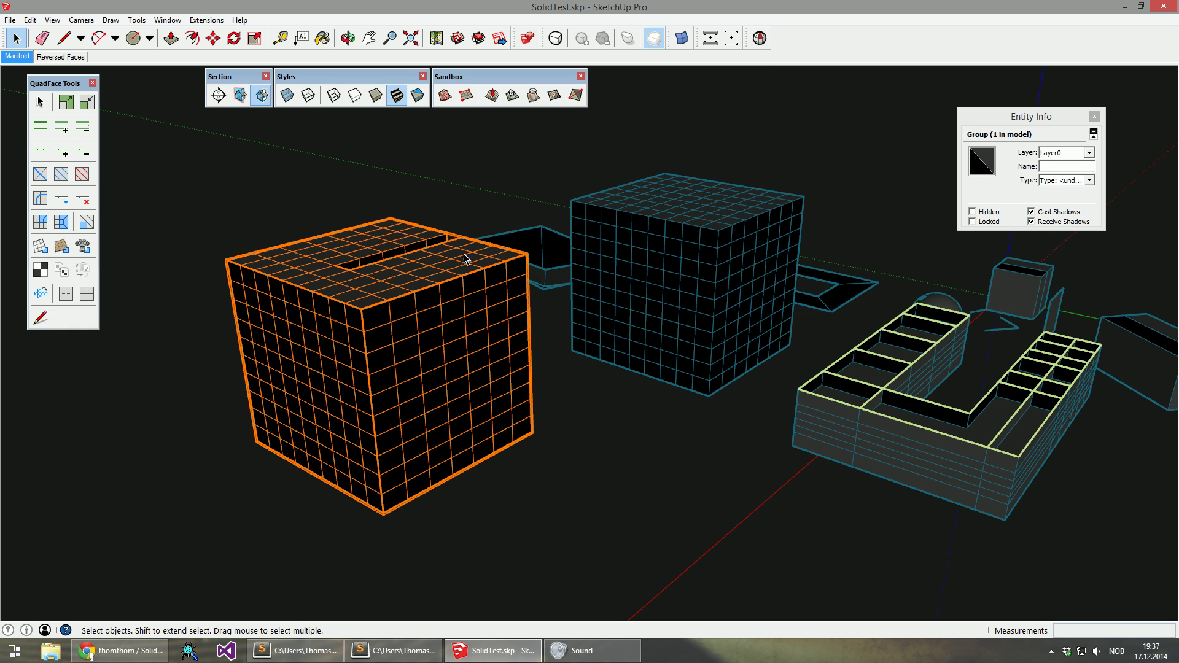
click(760, 38)
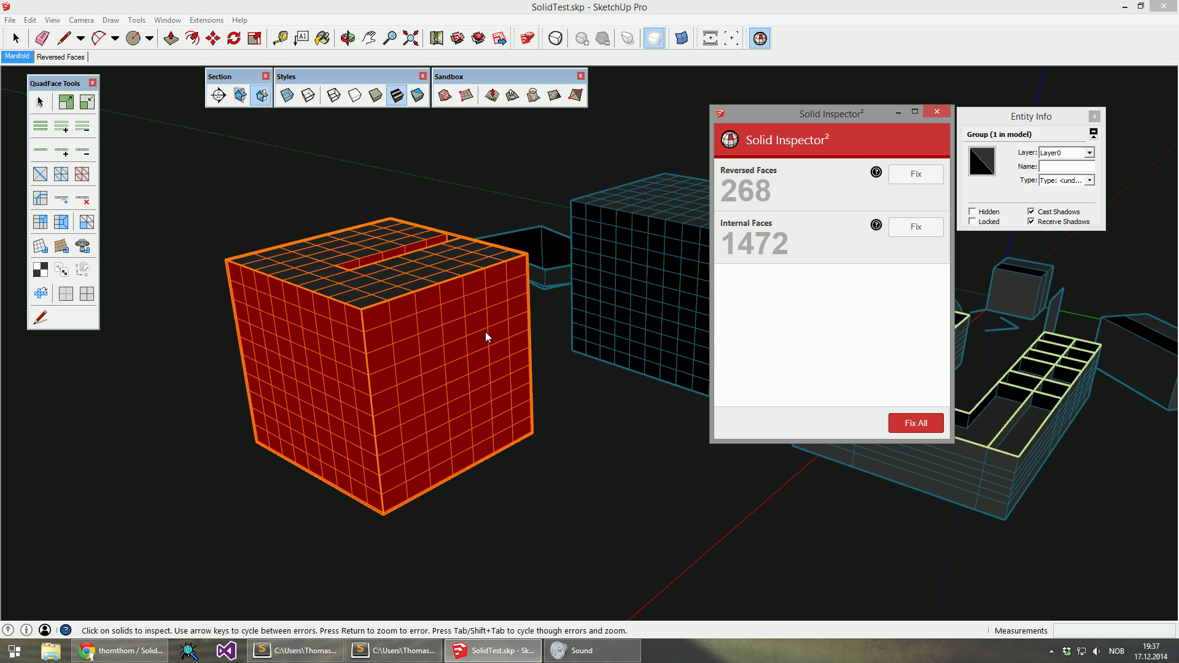
Fix all 268 reversed and 1472 internal faces on the notched cube, then orbit to check it.
middle_drag(351, 301, 256, 426)
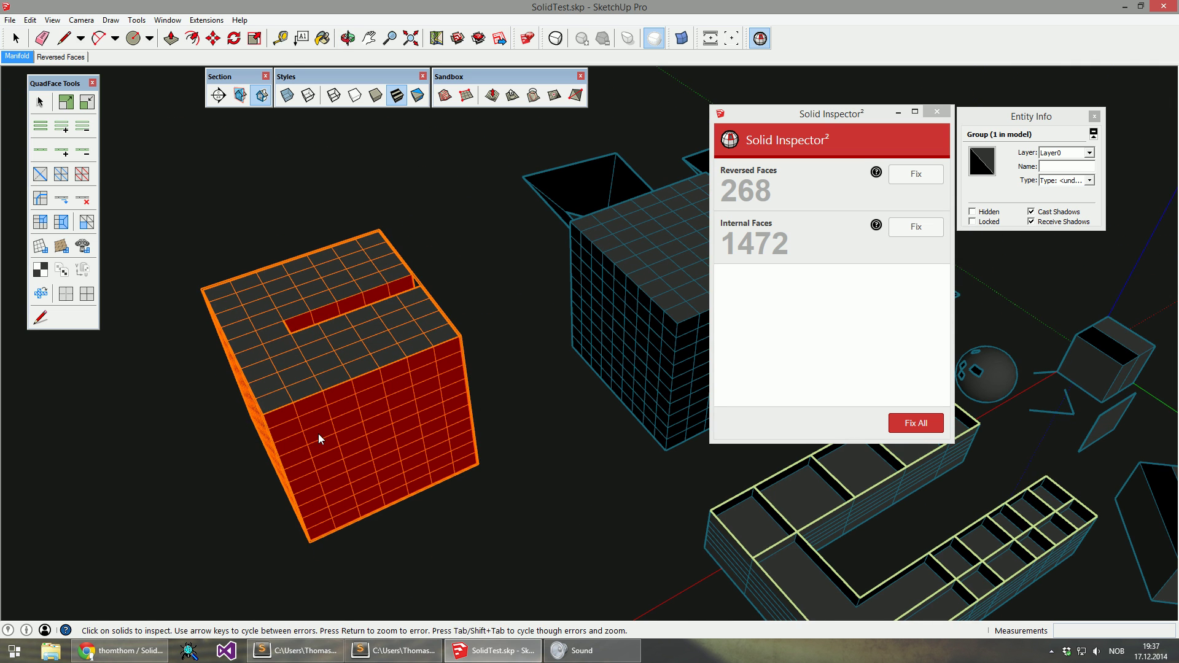
middle_drag(321, 440, 359, 382)
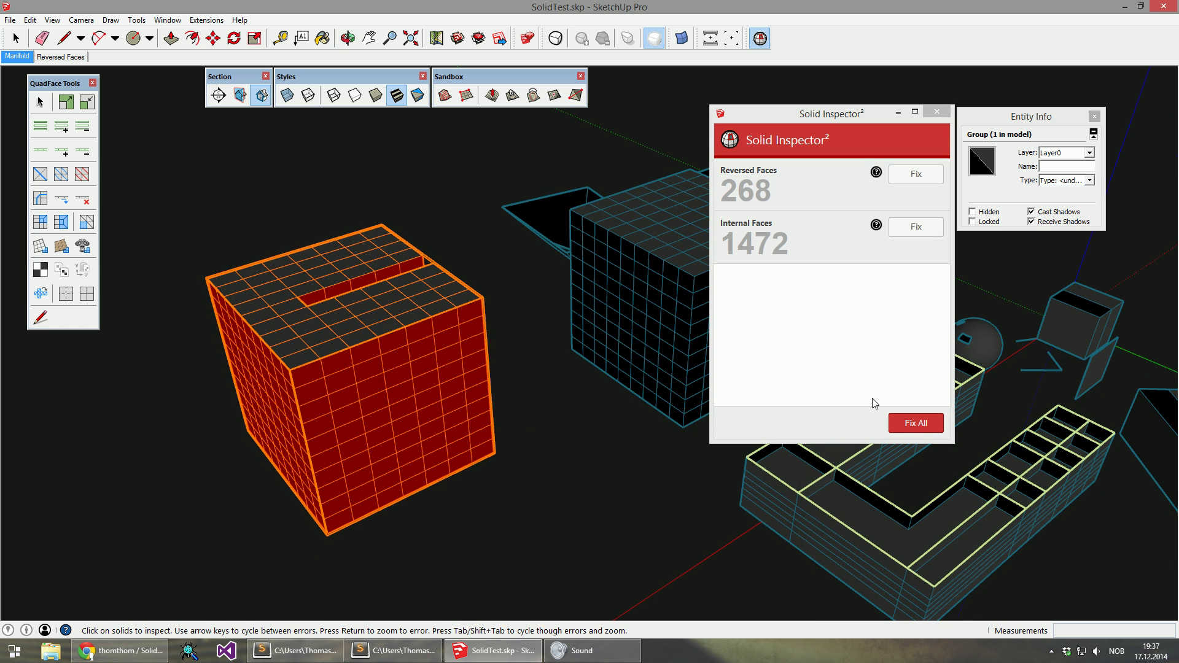
click(914, 424)
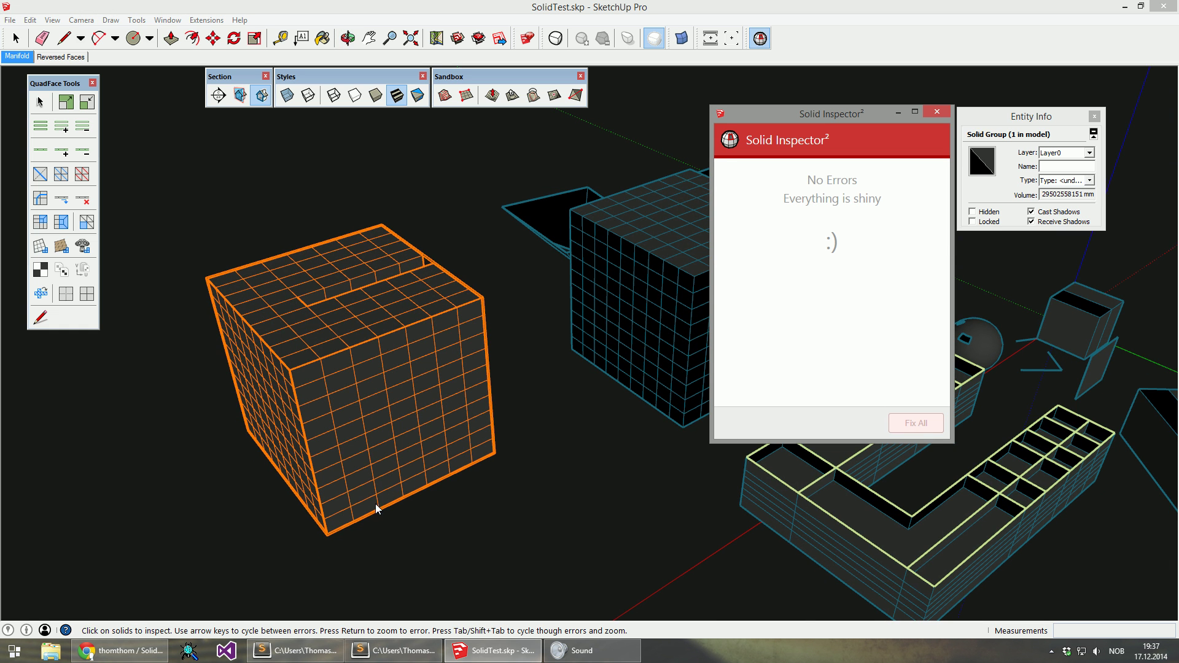
middle_drag(652, 425, 570, 436)
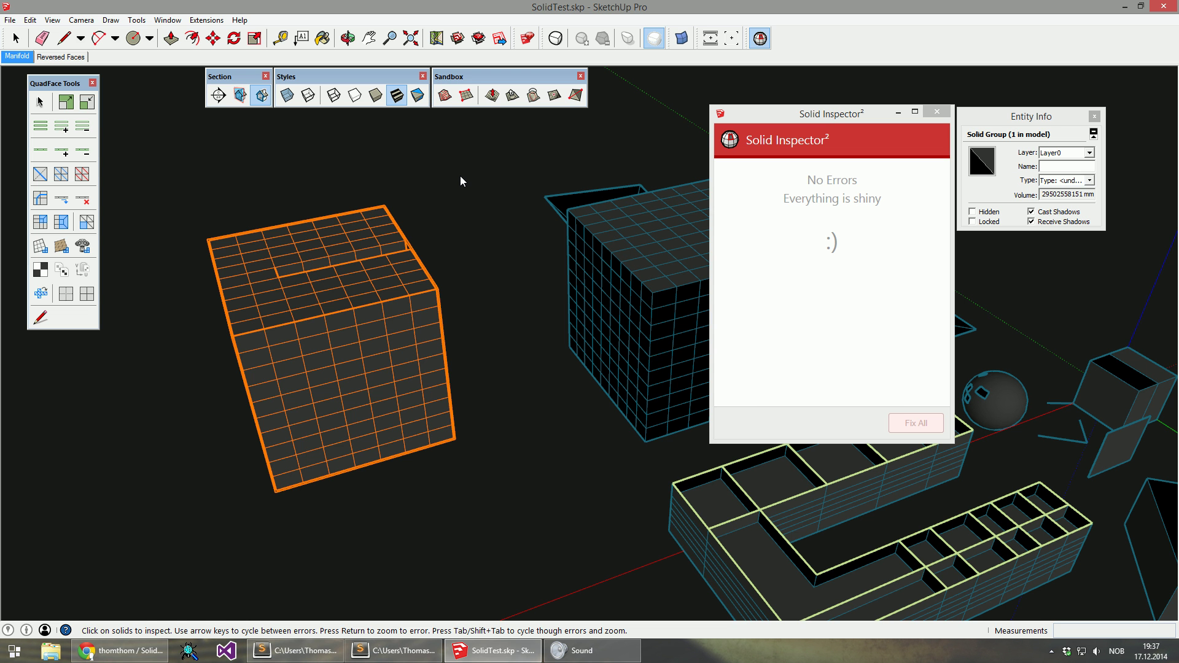
middle_drag(506, 236, 378, 326)
drag(847, 113, 1046, 110)
Inspect the U-shaped solid, grid cube, sphere-and-box and open box, then zoom in on the U-shape.
click(682, 417)
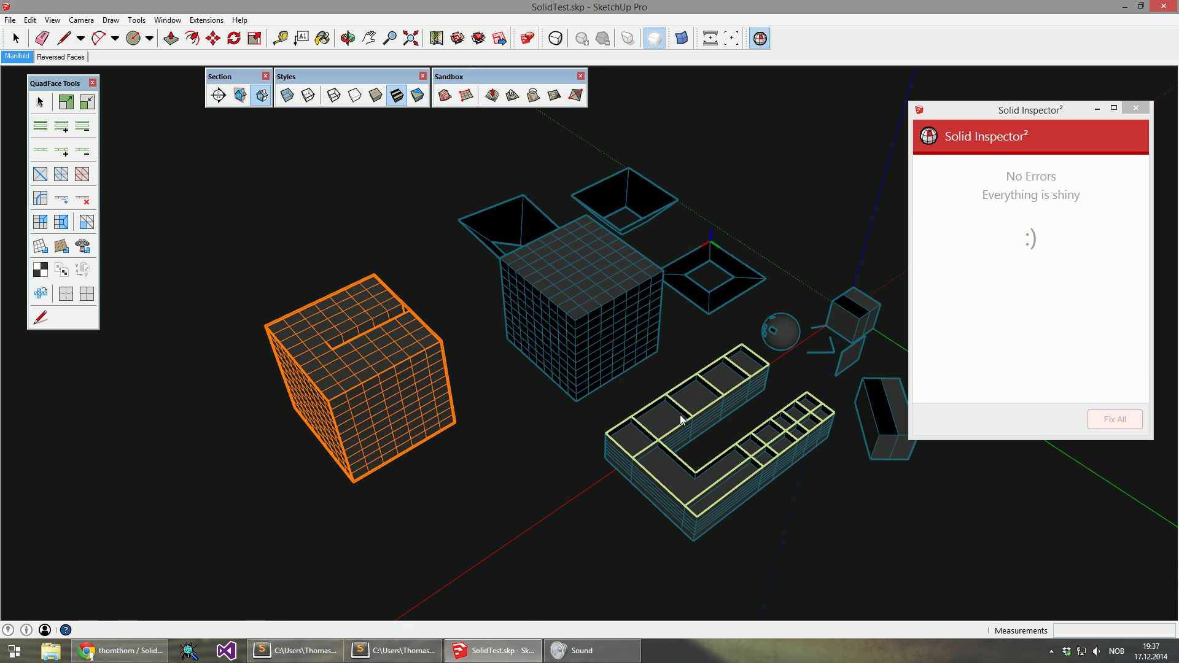
click(591, 280)
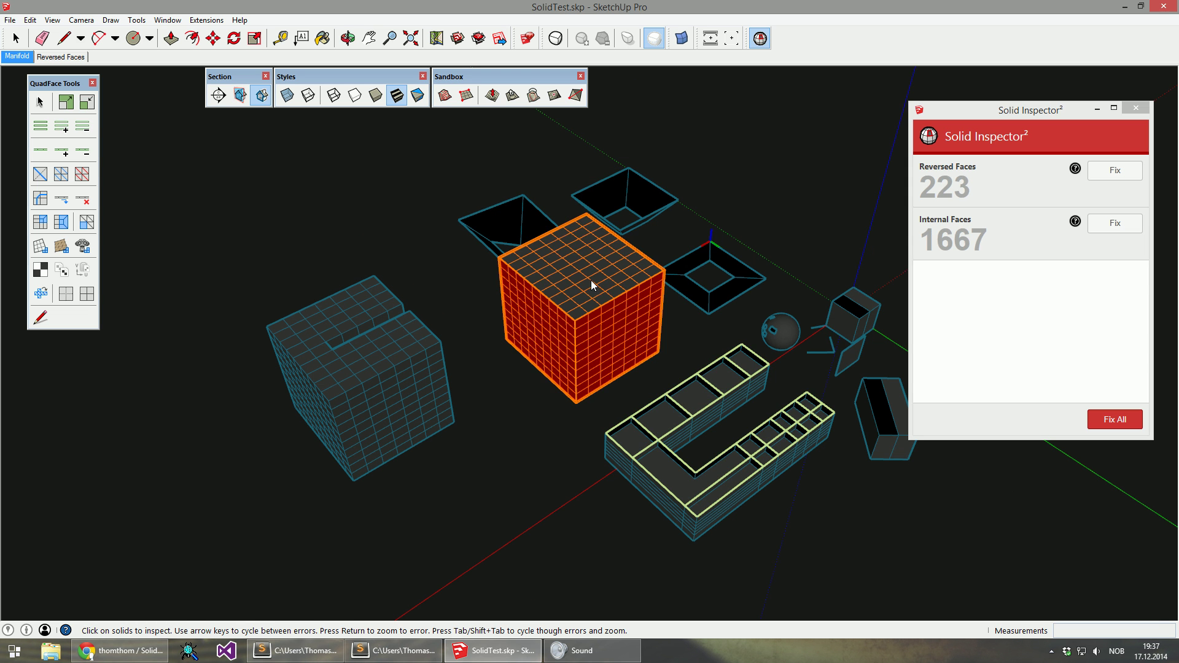
click(853, 309)
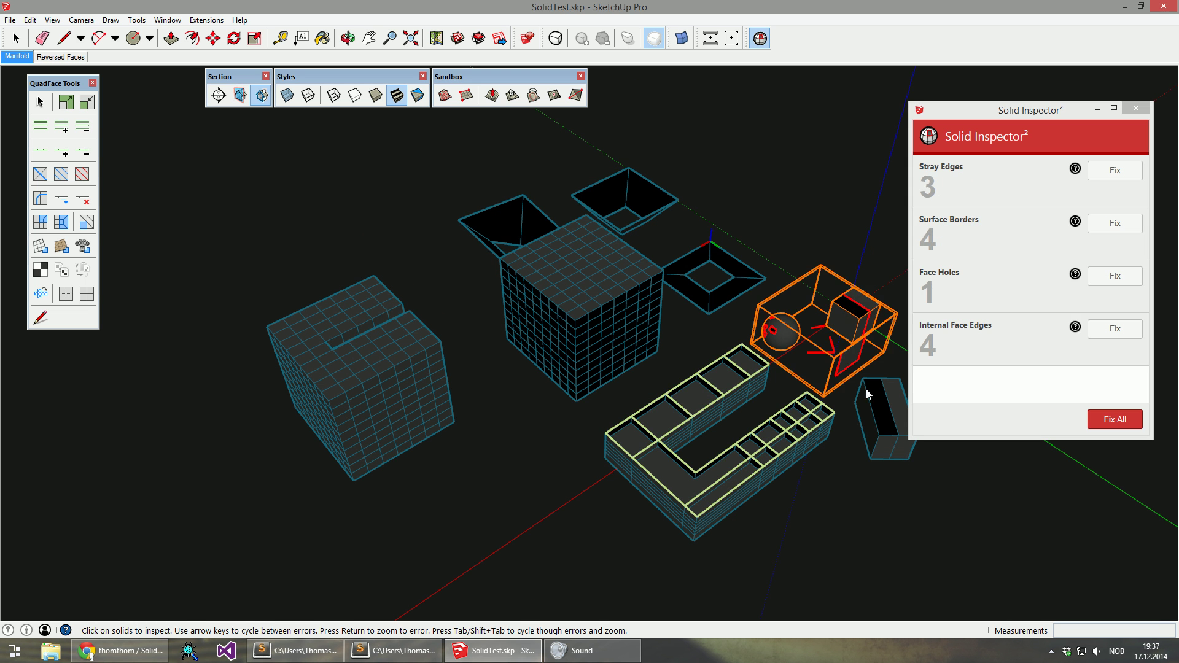
click(882, 411)
click(643, 453)
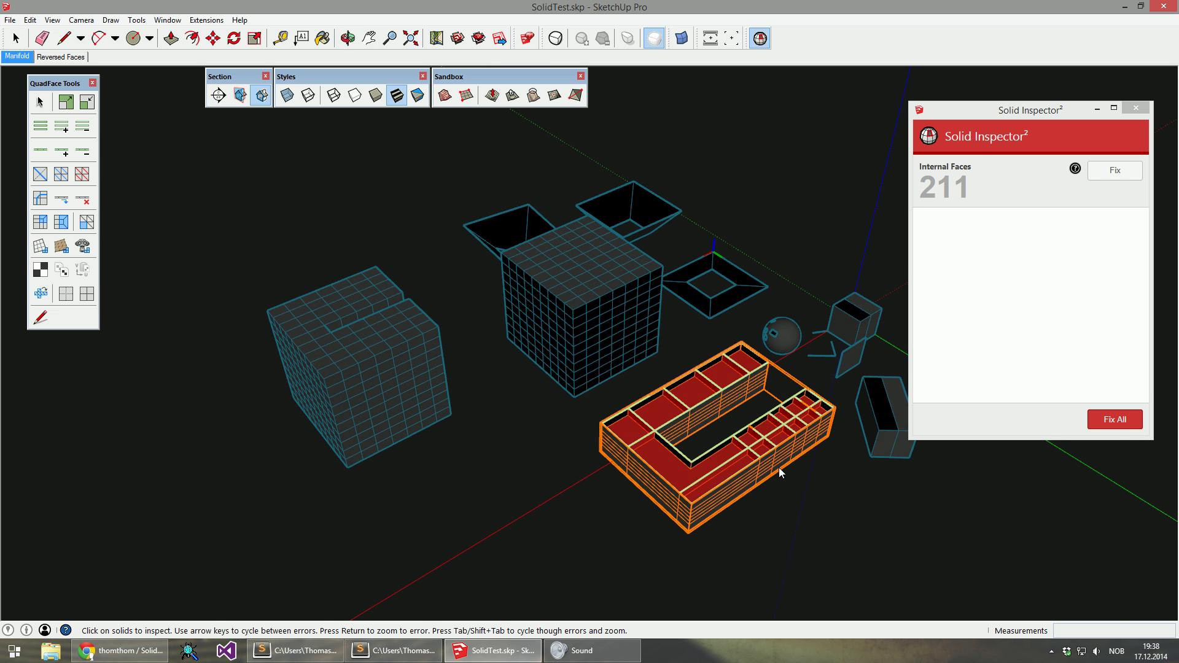
scroll(780, 466, up, 3)
scroll(780, 466, up, 2)
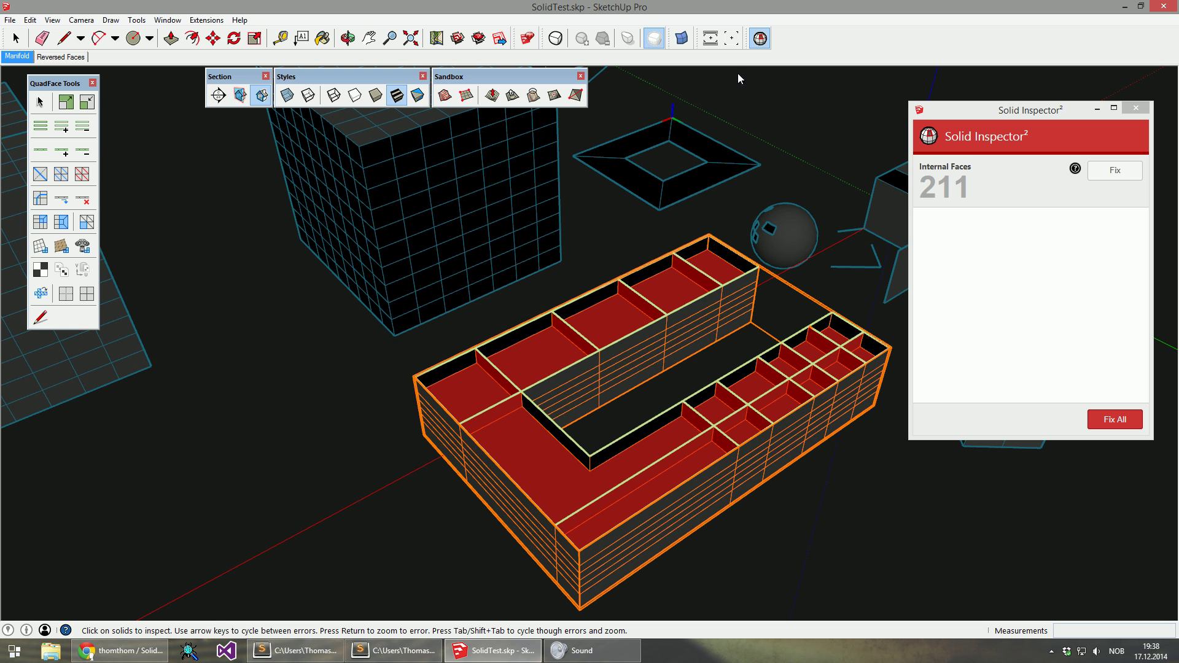
Toggle section planes and section cuts while orbiting the U-shaped solid's 211 internal faces.
click(233, 97)
click(234, 97)
click(261, 95)
middle_drag(750, 437, 462, 326)
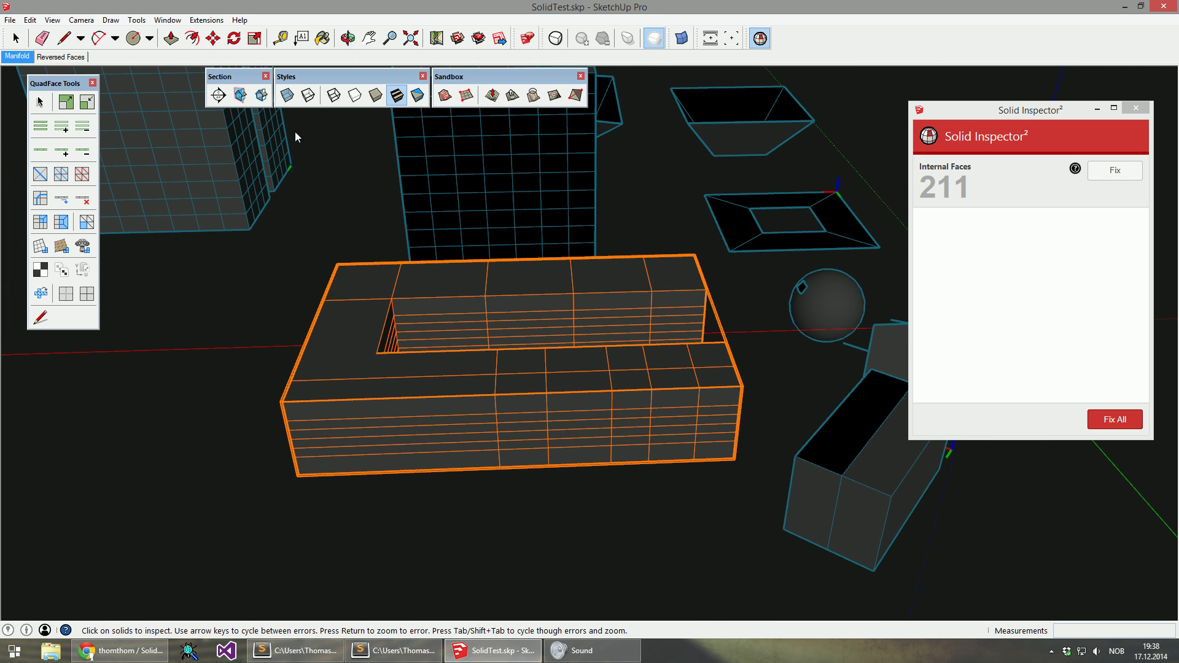
click(259, 100)
middle_drag(632, 287, 322, 343)
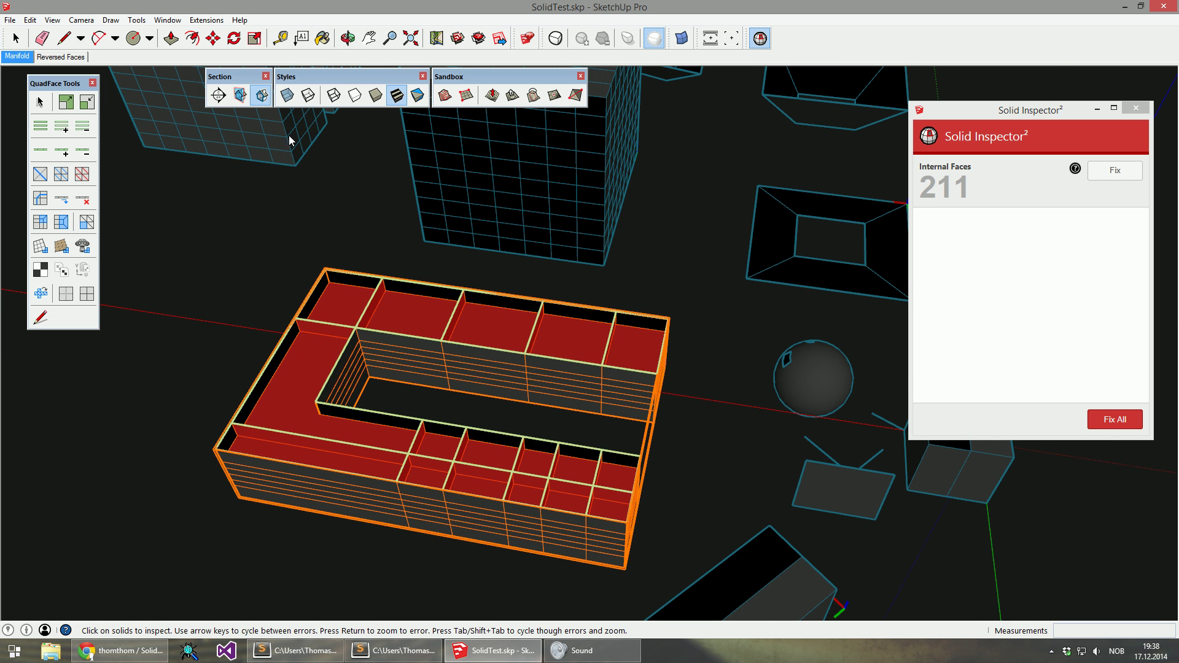
click(261, 95)
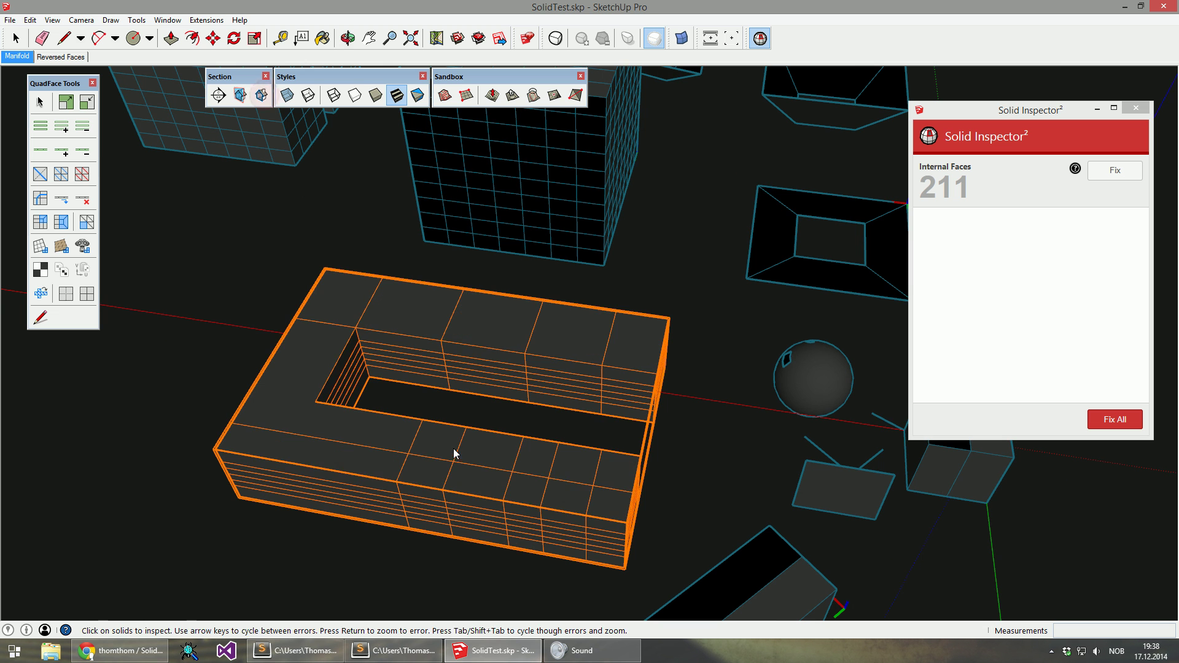
With X-ray on, re-inspect the U-shaped solid and remove its 211 internal faces.
click(287, 96)
middle_drag(716, 460, 325, 151)
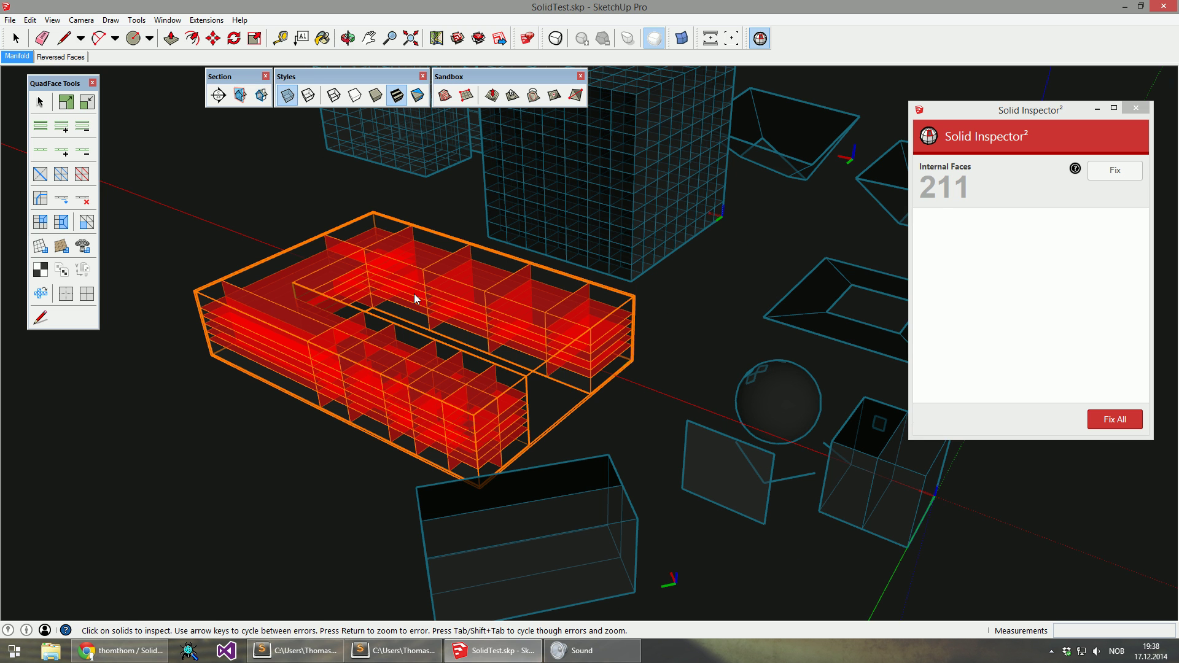
click(665, 354)
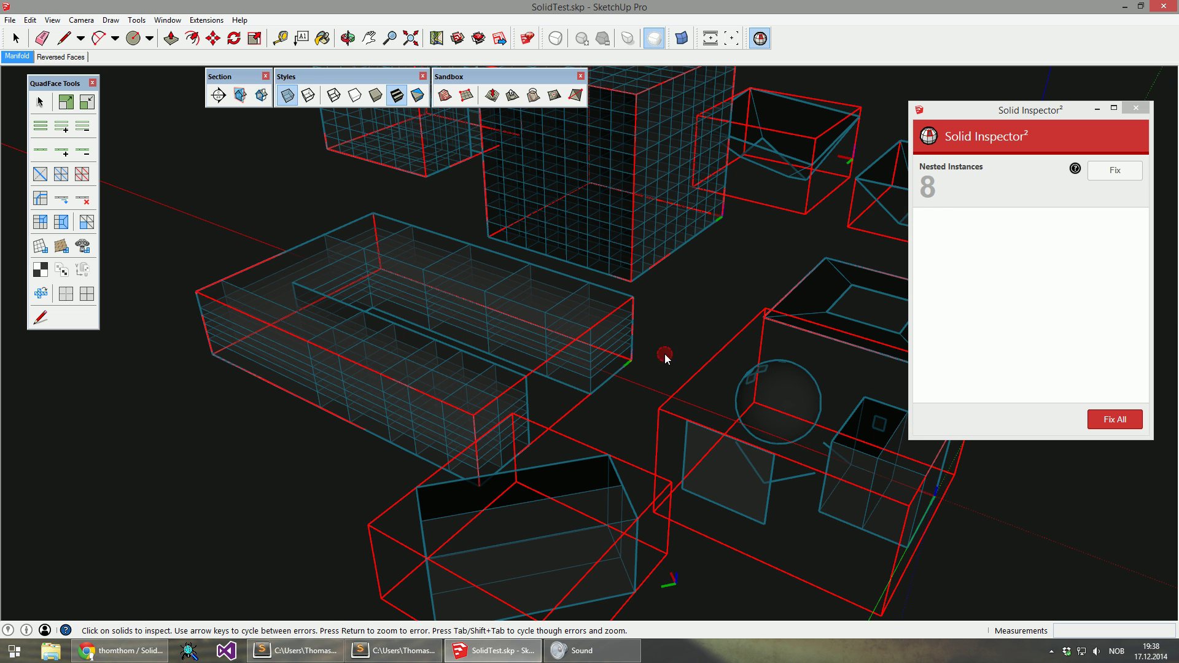
click(397, 333)
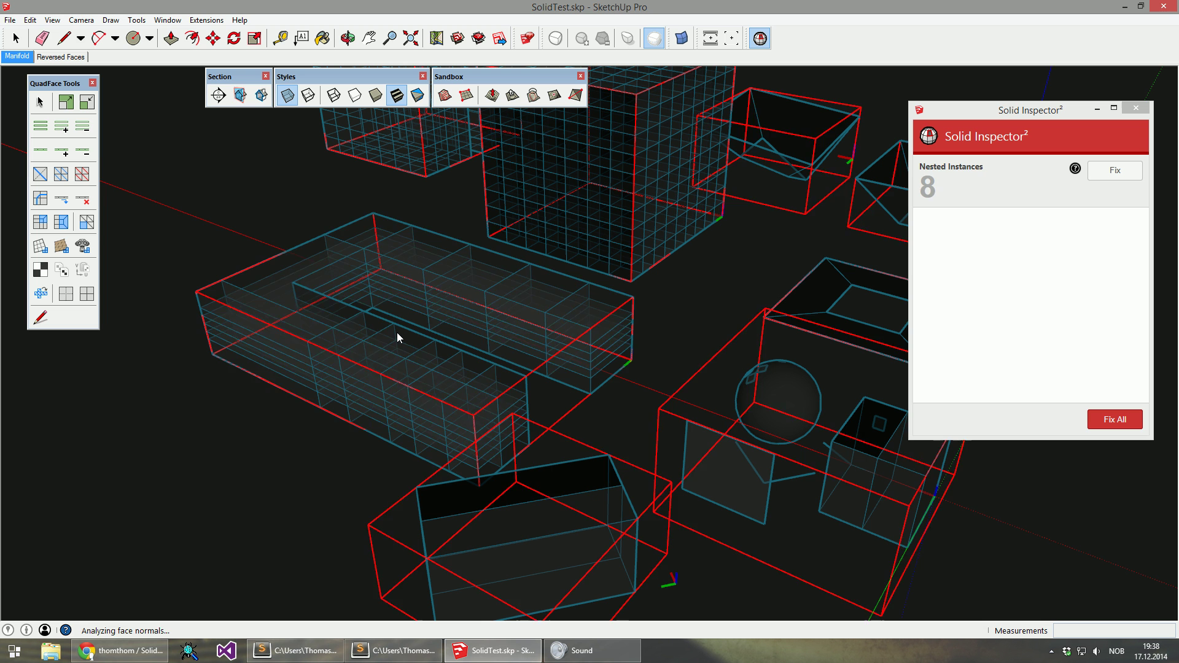
click(1118, 172)
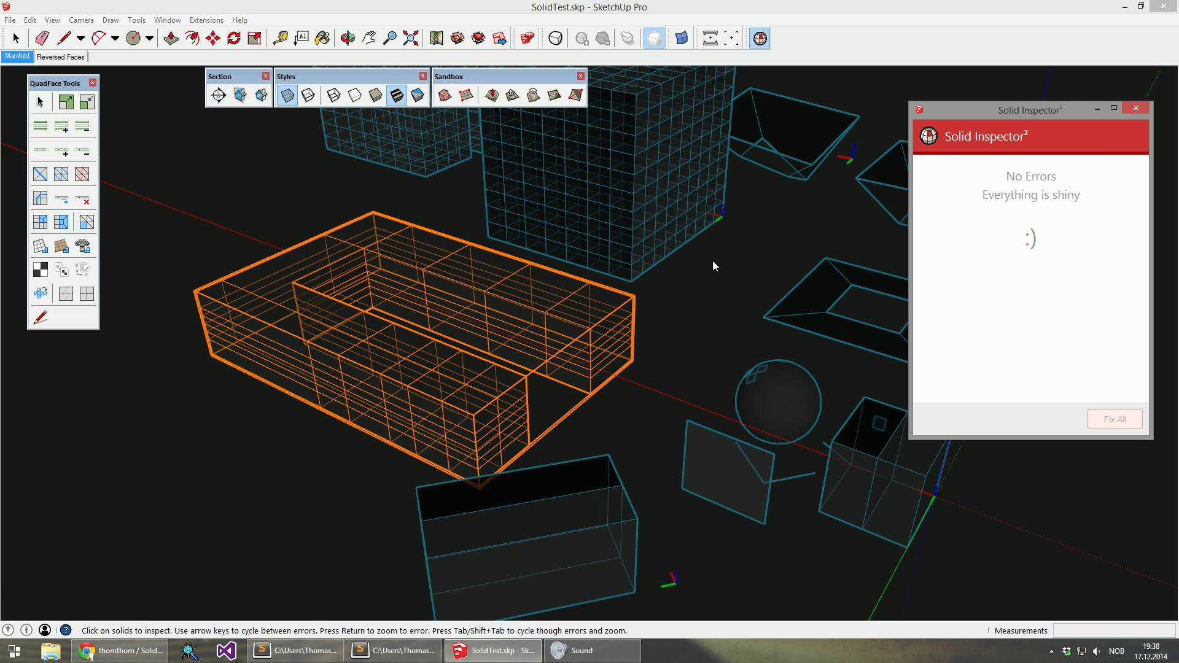
drag(1067, 106, 853, 109)
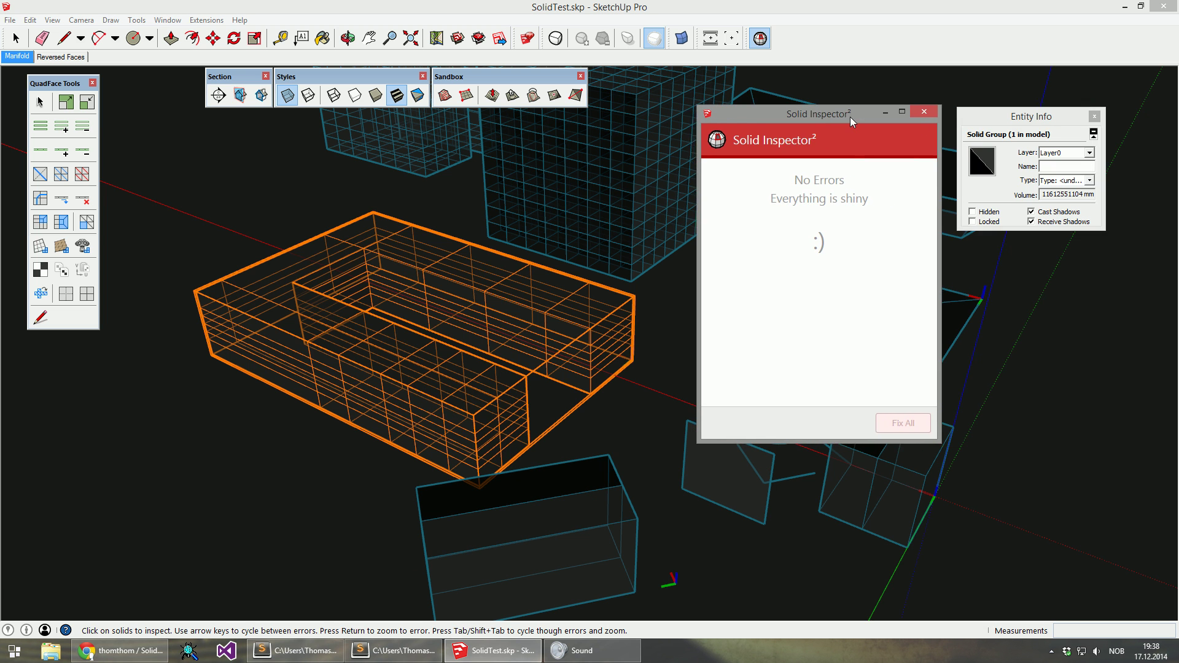
middle_drag(433, 314, 495, 450)
Fix the lower open box's single reversed face and move the inspector window left.
click(495, 451)
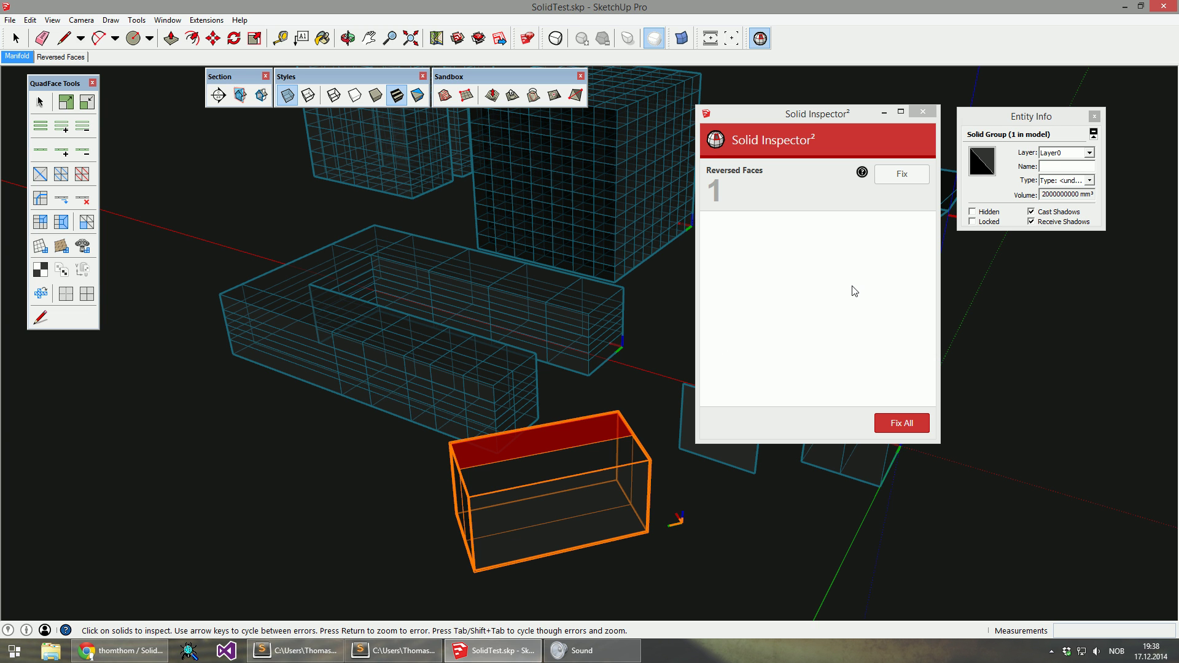
click(894, 175)
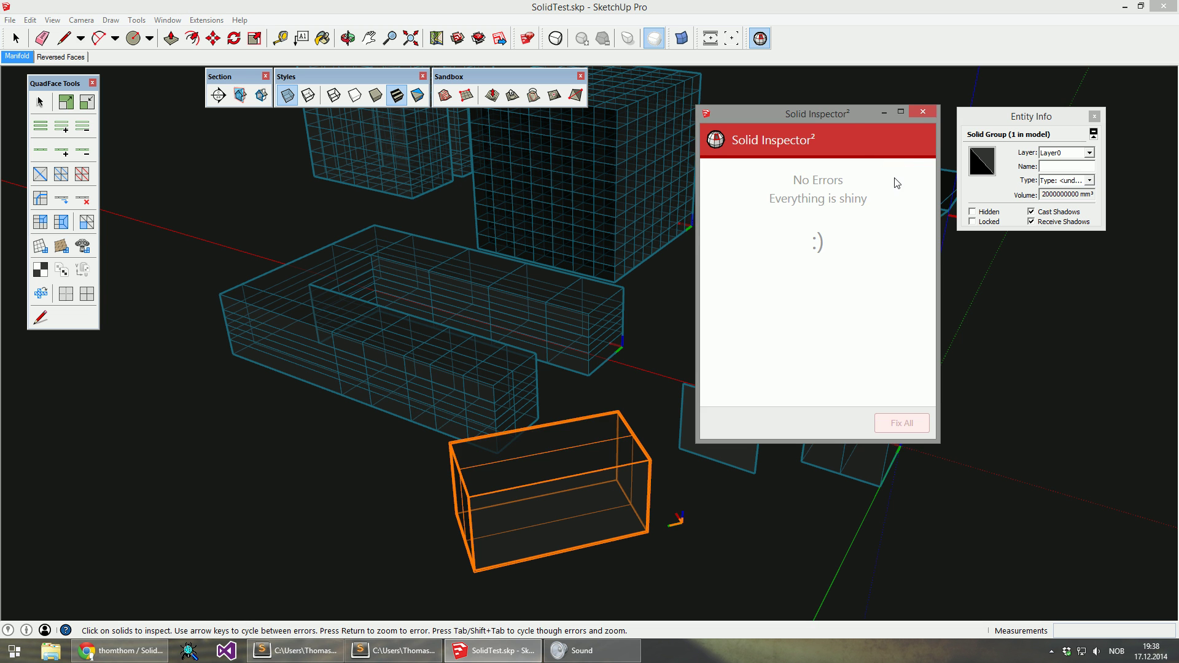
drag(838, 116, 319, 194)
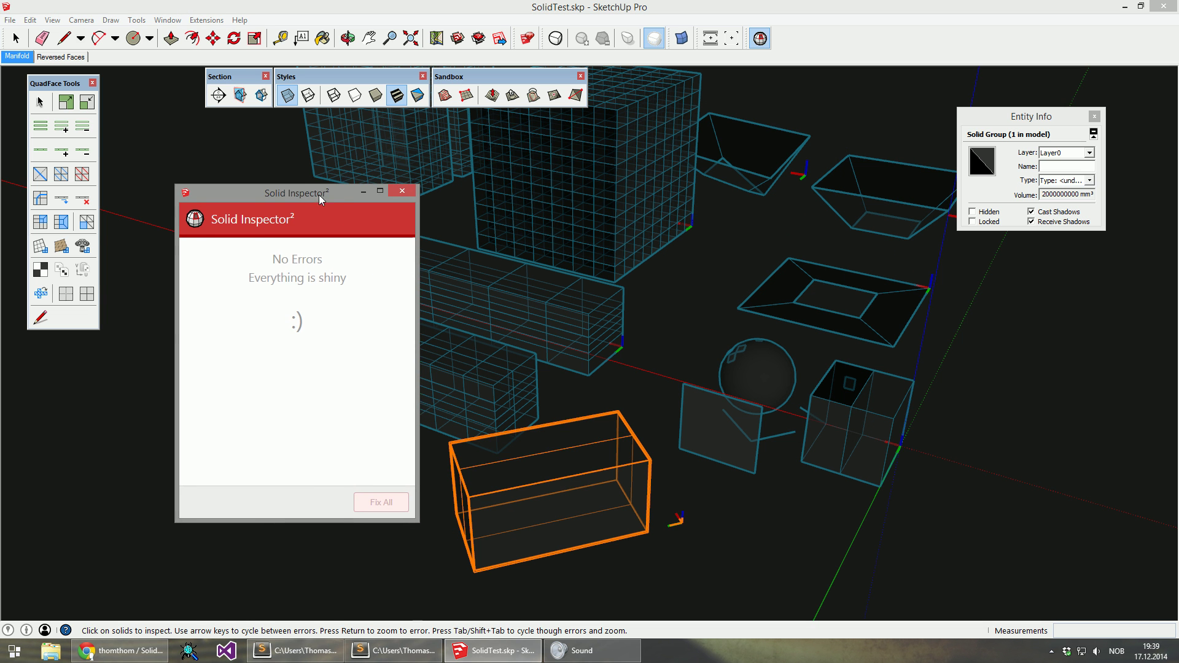
Inspect the sphere-and-box group's stray edges, surface borders and face hole, then read the Stray Edges help.
click(851, 409)
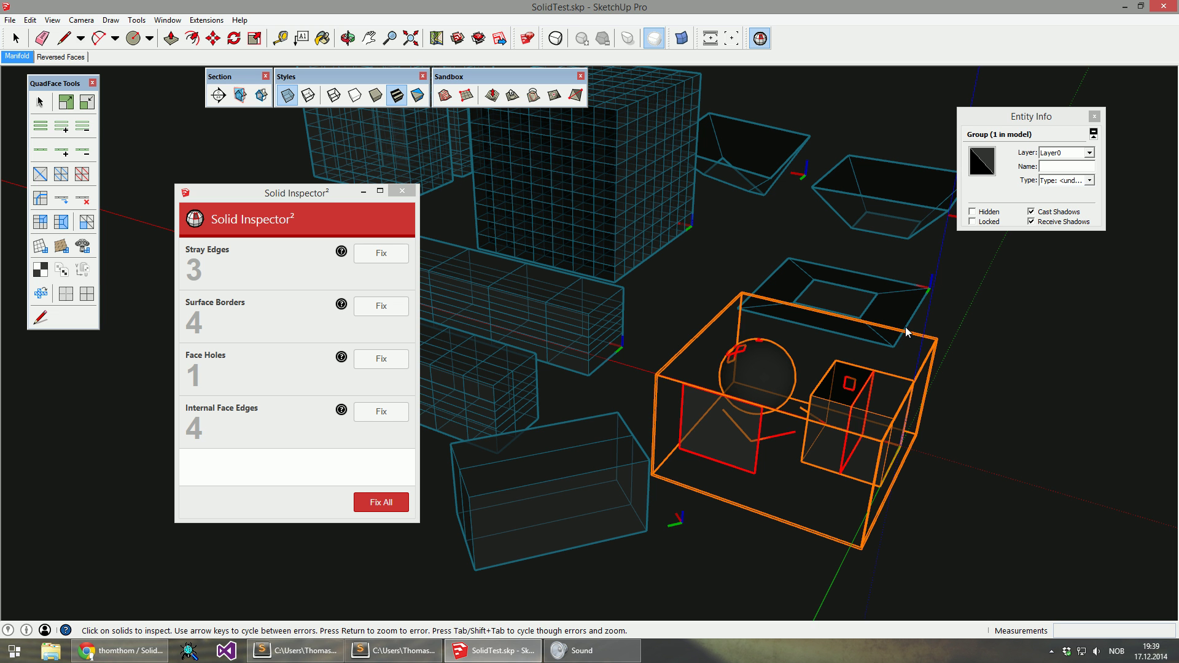
key(o)
drag(908, 332, 86, 399)
scroll(855, 442, down, 3)
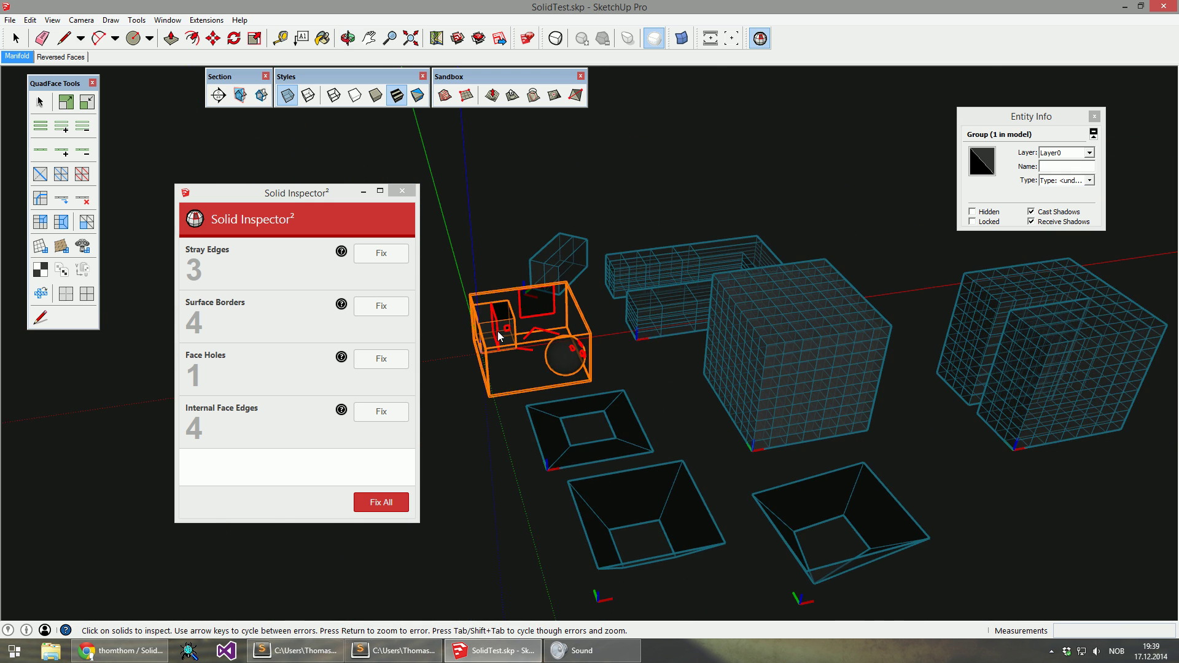
scroll(494, 342, up, 6)
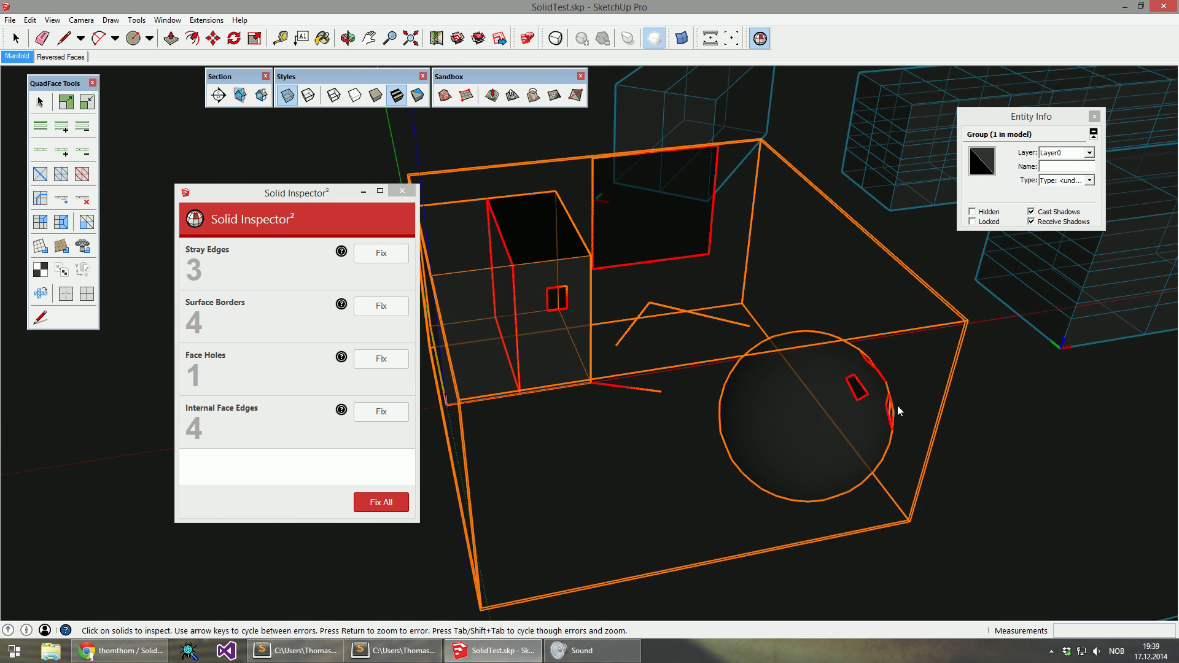
middle_drag(898, 410, 613, 462)
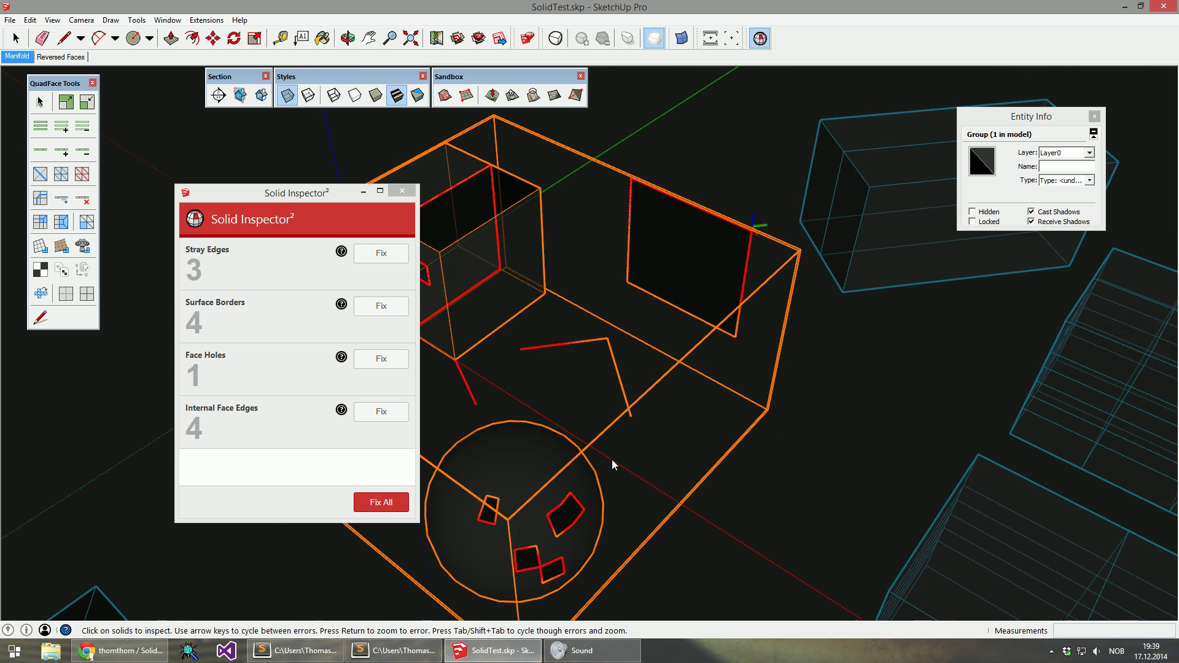
scroll(855, 474, up, 2)
scroll(855, 475, down, 2)
middle_drag(574, 527, 628, 415)
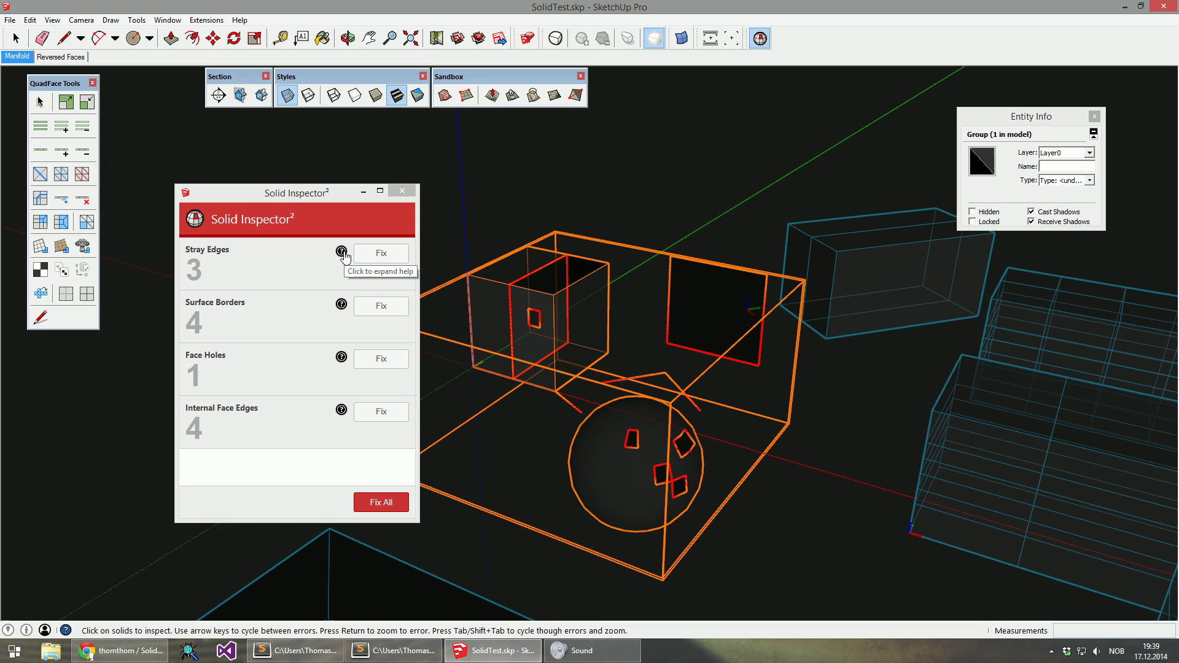
click(341, 252)
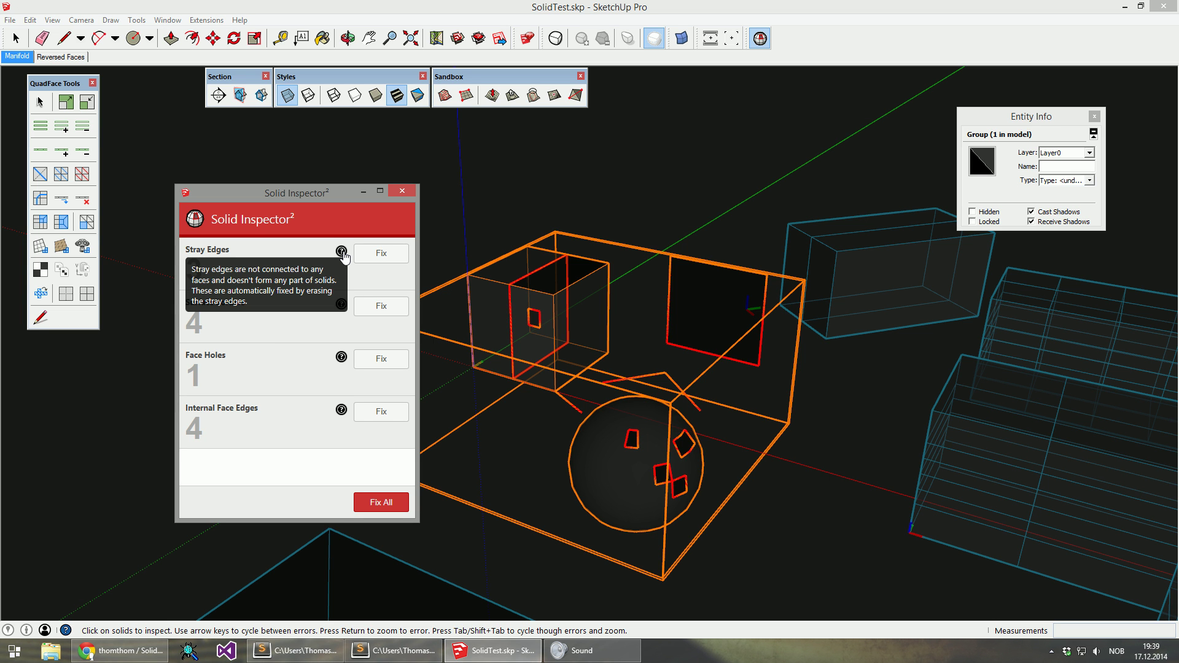
Highlight each error type on the model in turn, then fix the 3 stray edges.
middle_drag(602, 344, 596, 426)
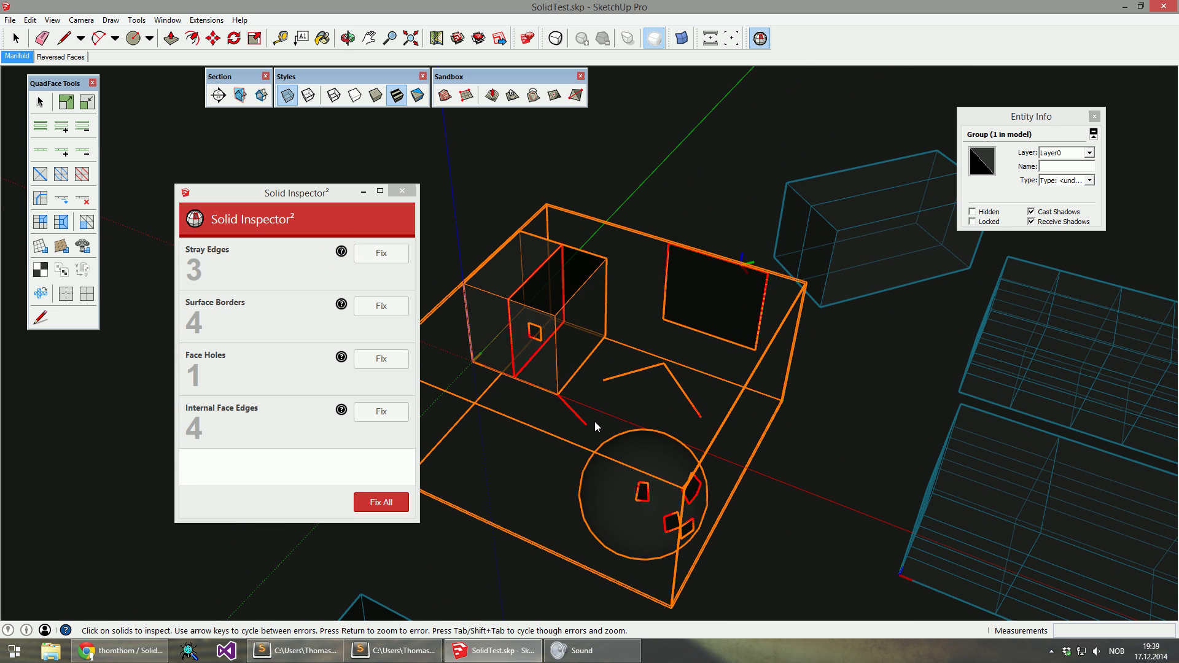
click(262, 258)
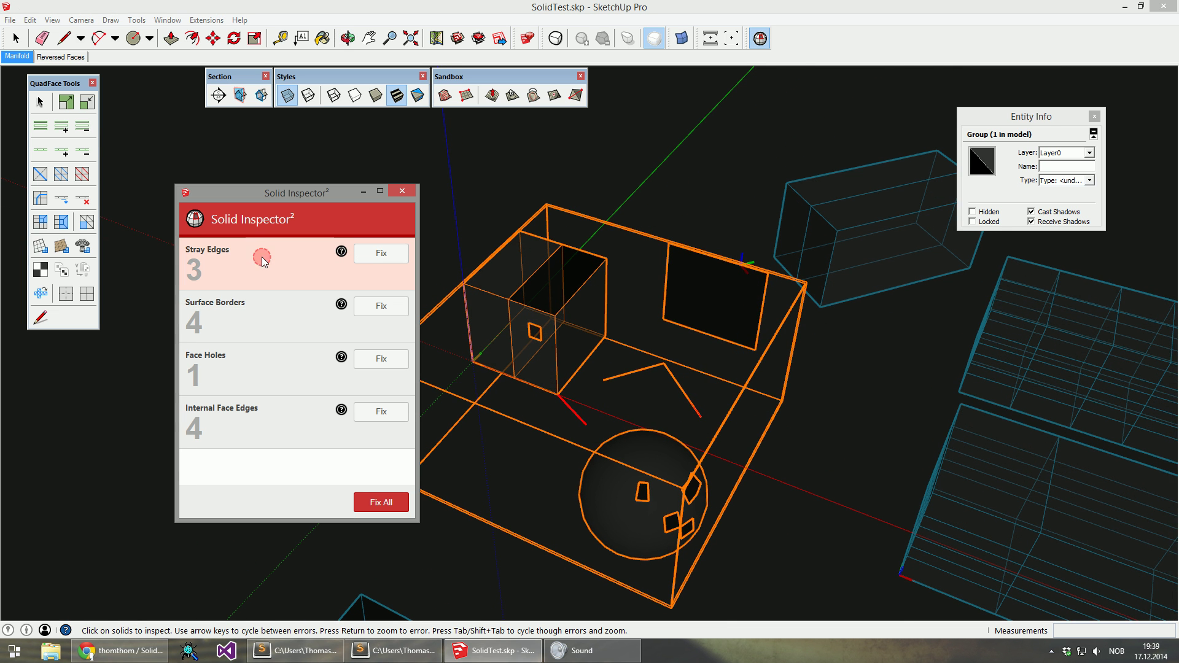
click(263, 308)
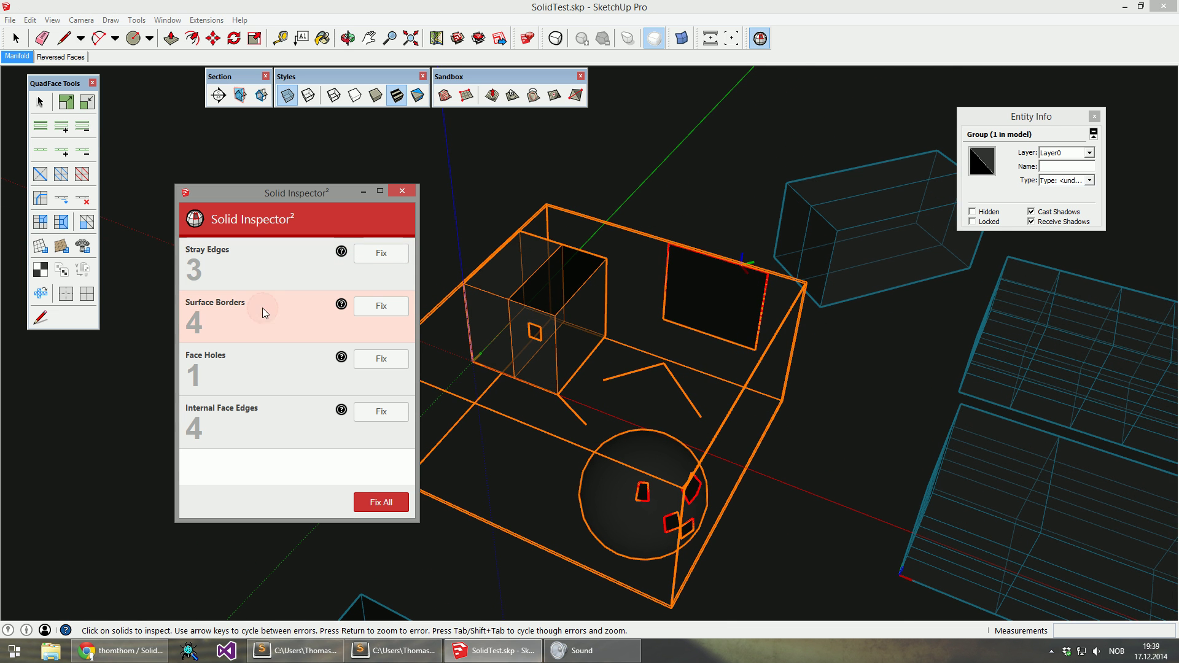
click(263, 368)
click(268, 423)
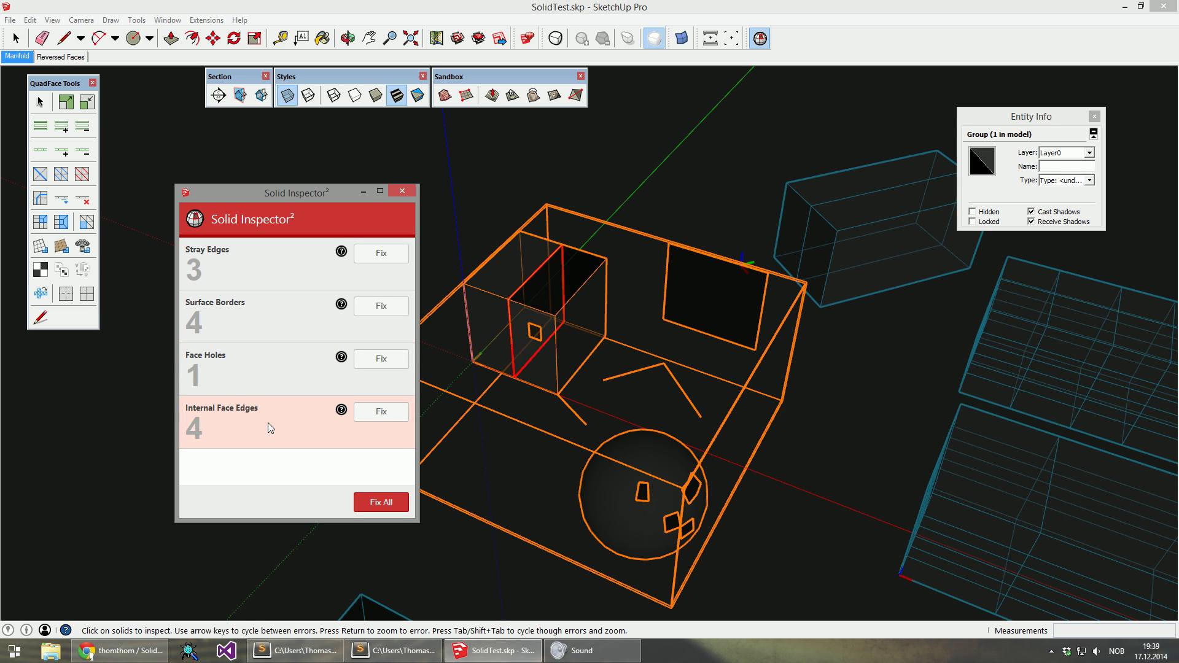
click(271, 362)
click(260, 306)
click(253, 264)
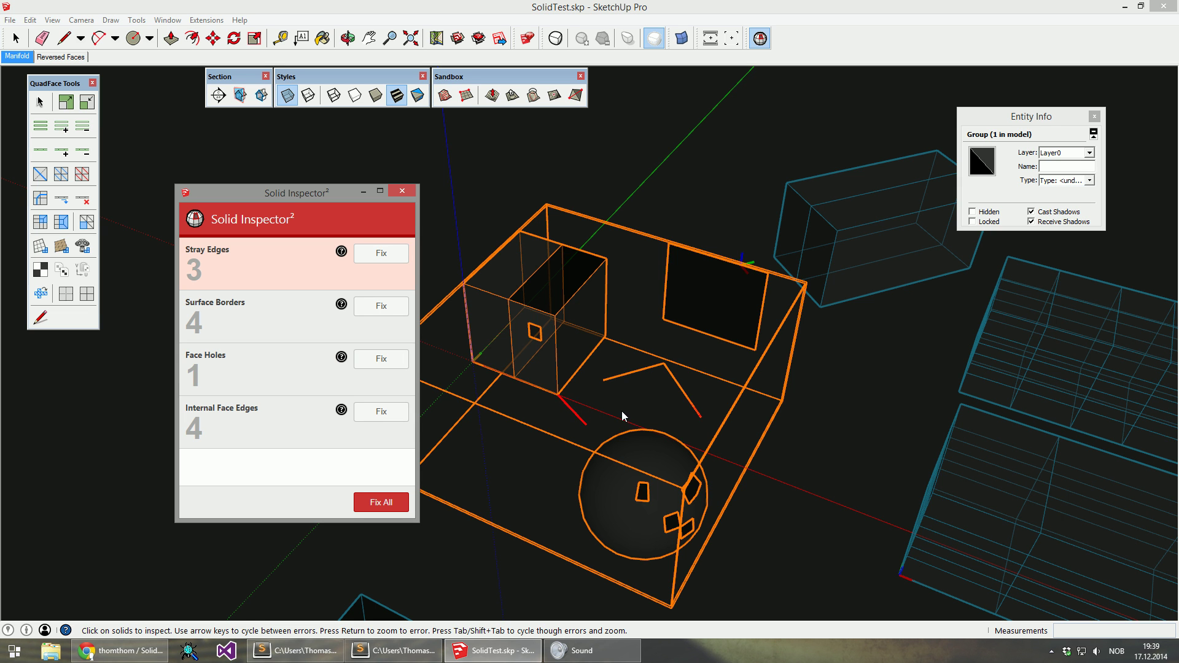
click(381, 253)
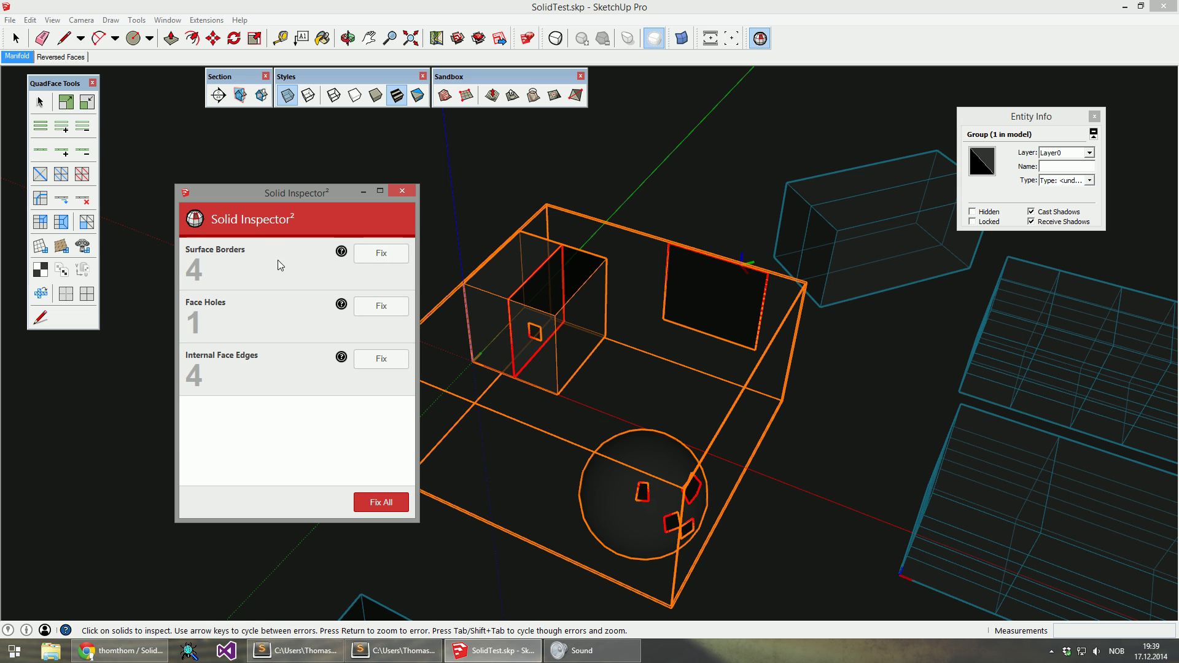
Highlight the face hole error and turn X-ray off to view it opaque.
click(256, 306)
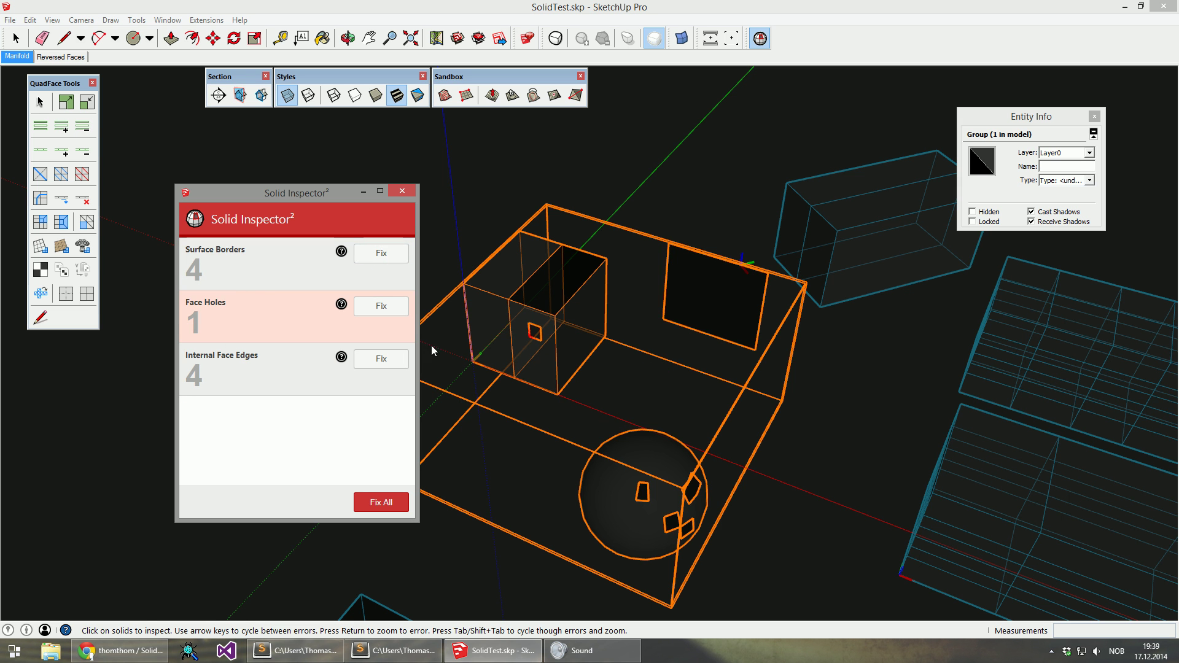
middle_drag(532, 345, 529, 337)
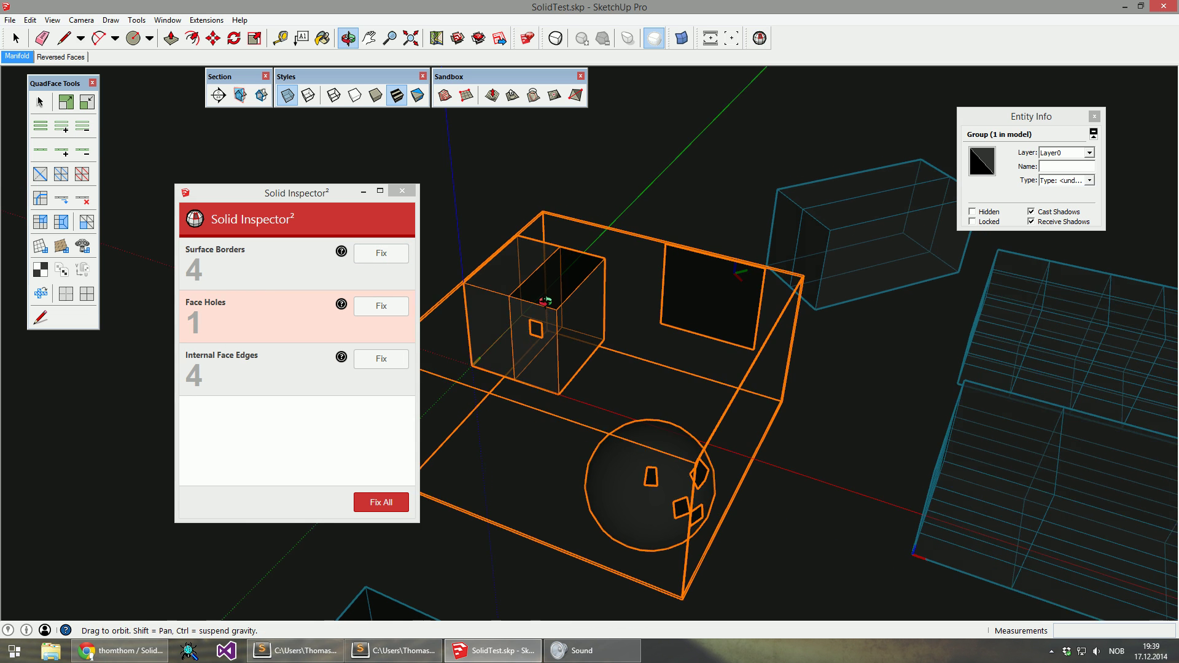
scroll(530, 337, up, 6)
mouse_move(580, 433)
middle_down()
mouse_move(739, 350)
mouse_move(571, 424)
middle_up()
click(297, 87)
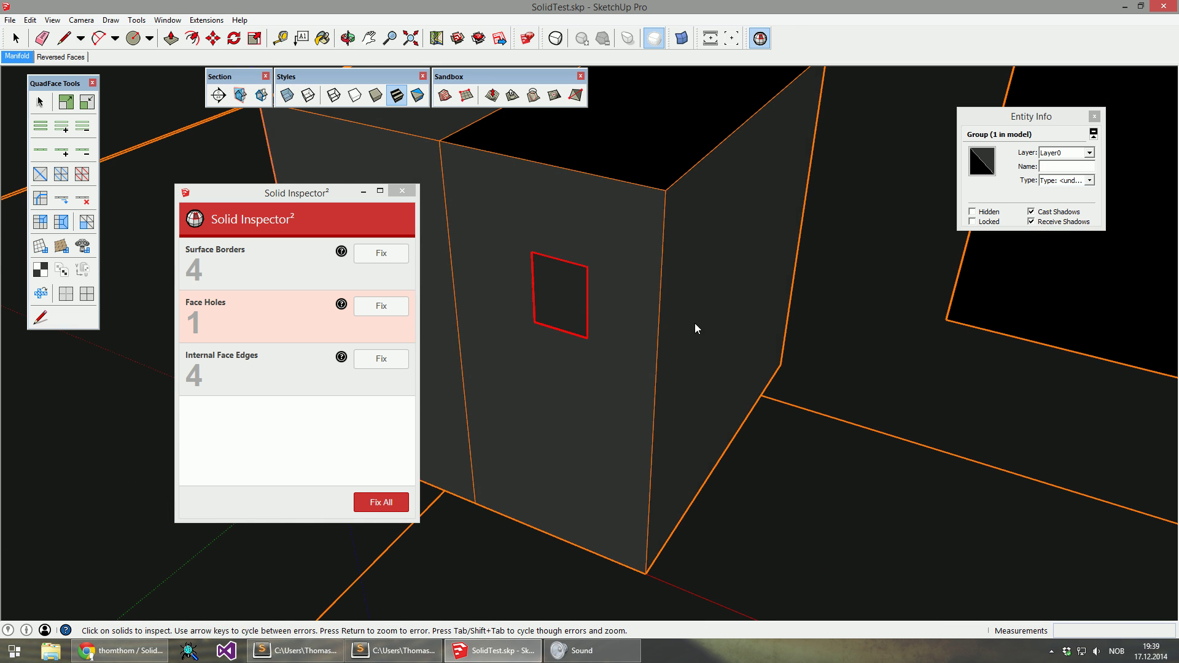
middle_drag(696, 327, 611, 395)
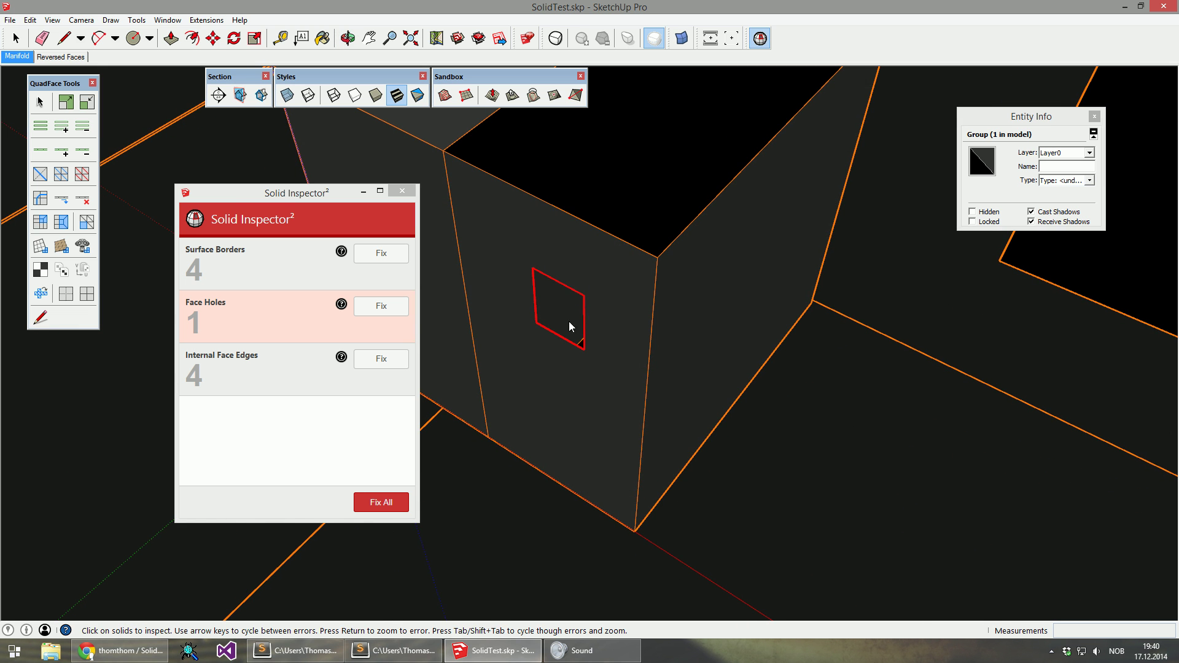
Zoom to the face hole and fix it.
key(Return)
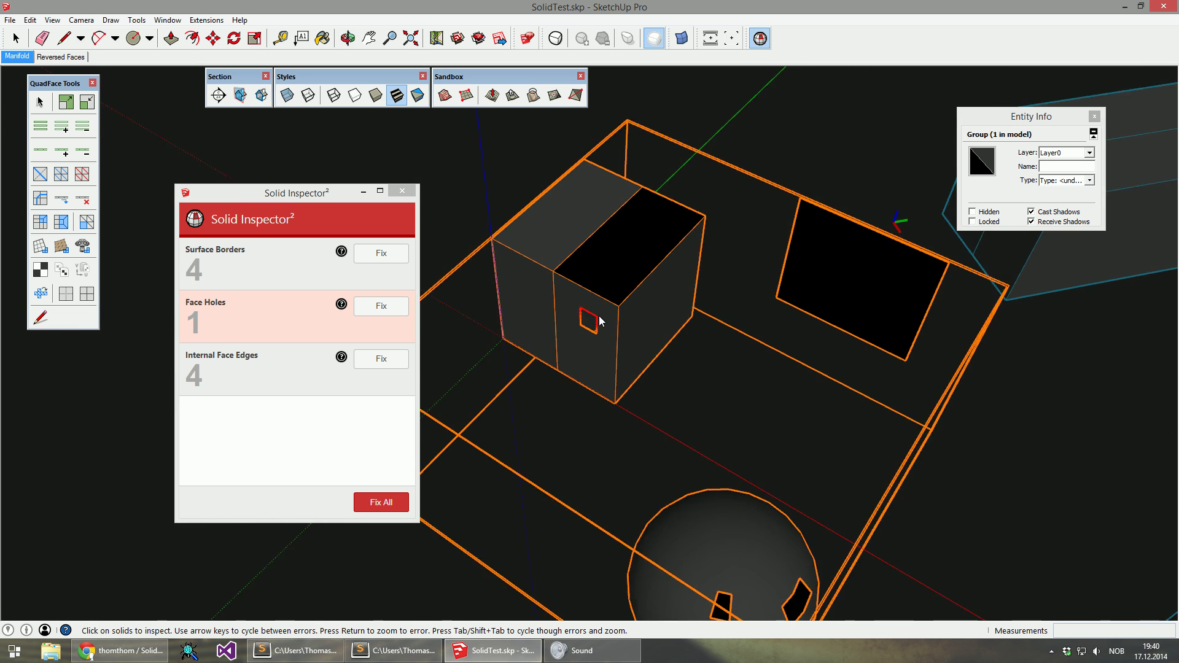
scroll(591, 327, up, 2)
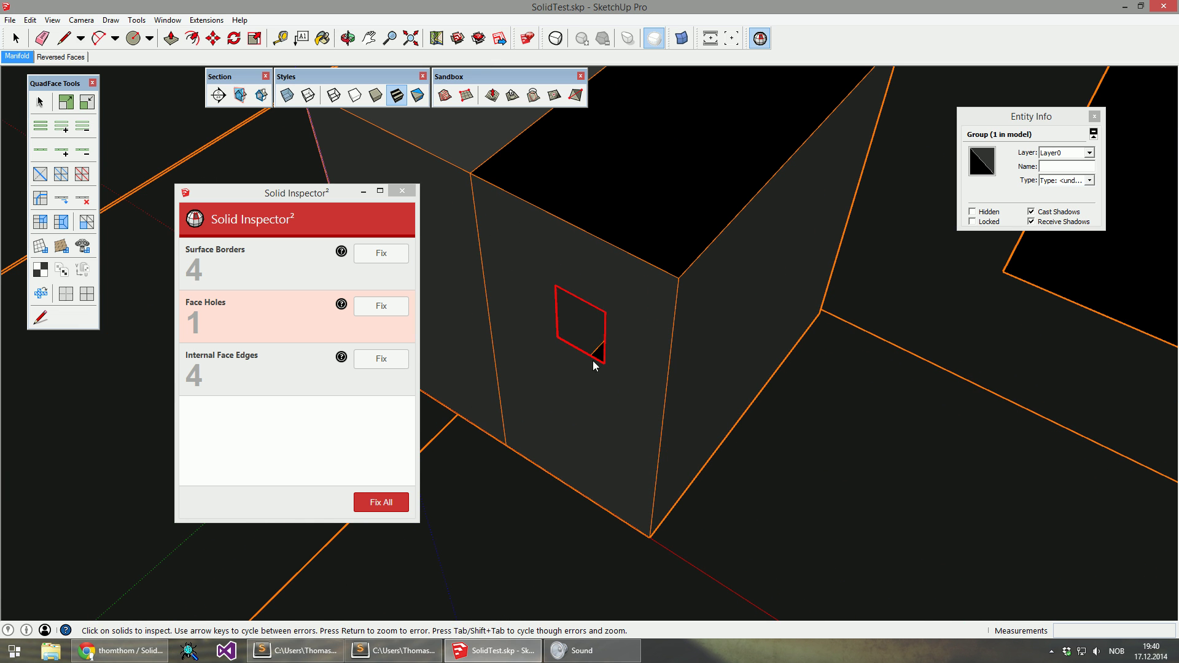
click(368, 308)
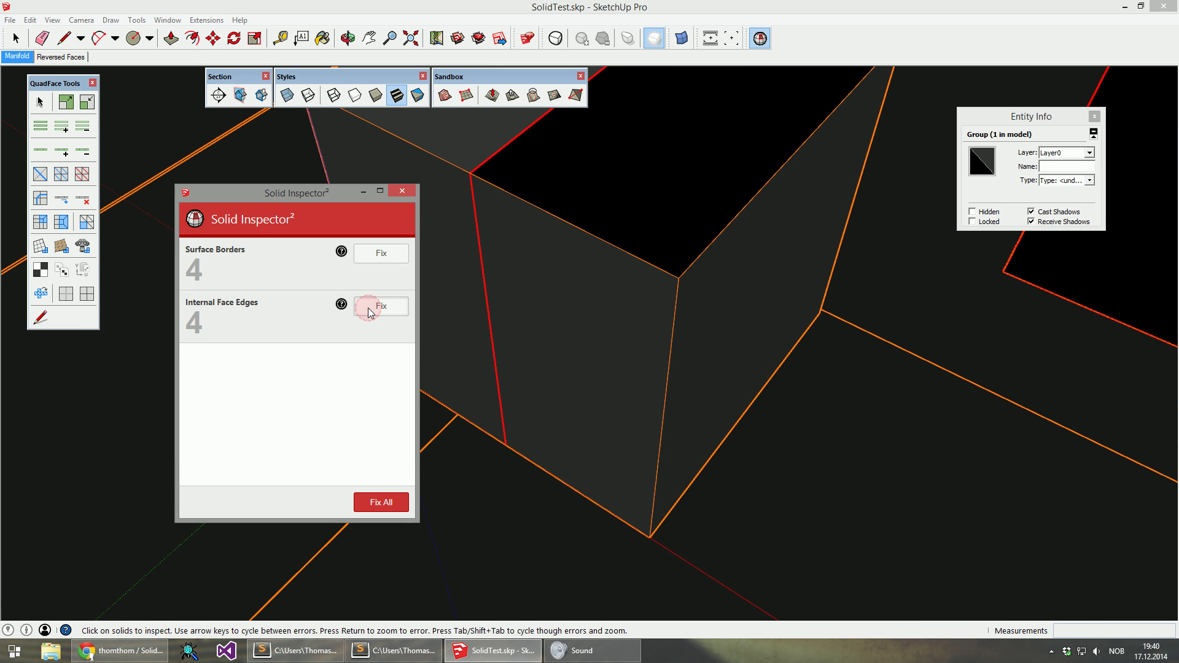
middle_drag(593, 387, 534, 324)
scroll(535, 323, down, 5)
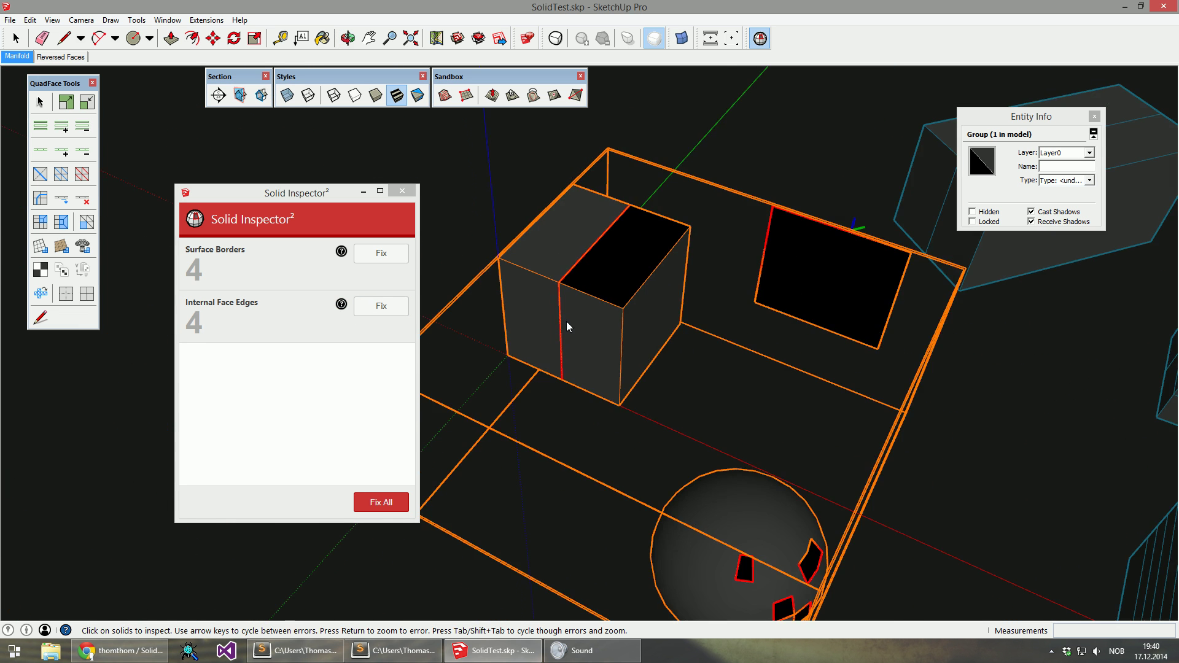
Show the 4 surface border errors on the model from a couple of angles.
middle_drag(646, 312, 616, 309)
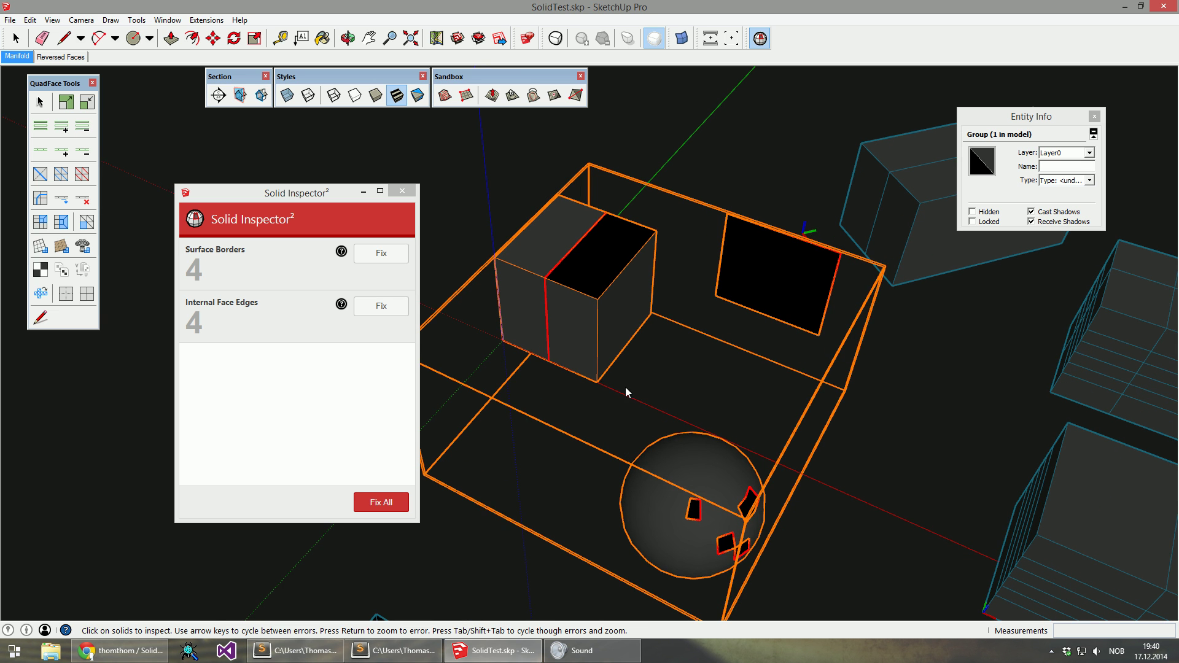
click(294, 263)
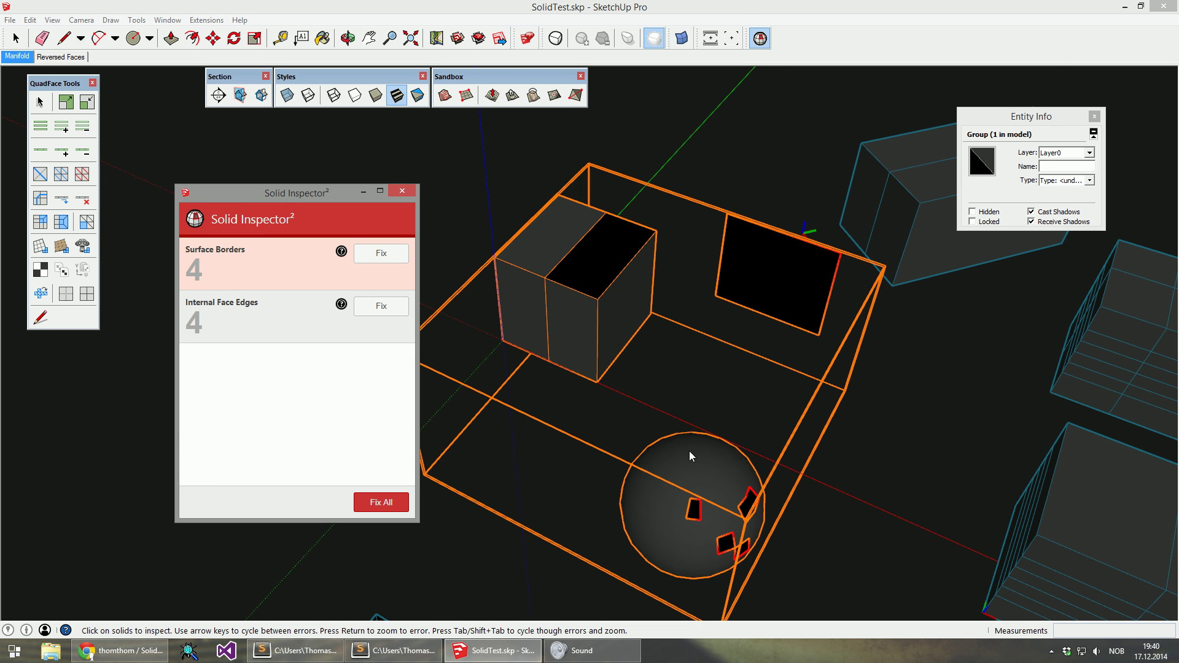
middle_drag(693, 456, 658, 369)
click(277, 273)
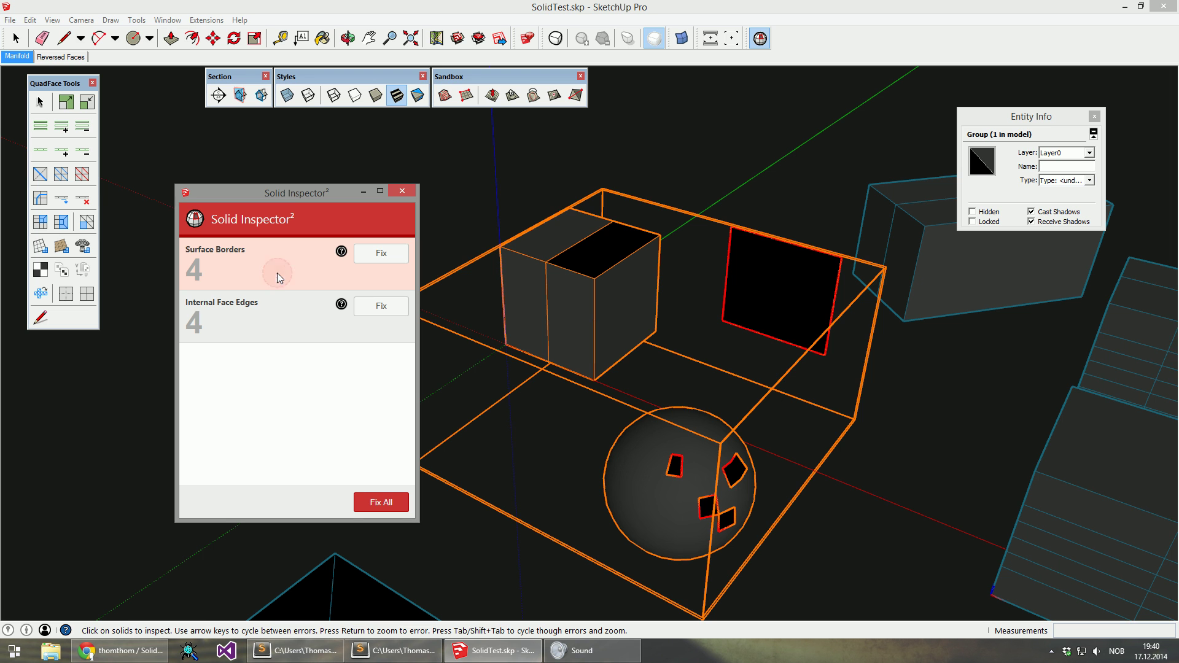
Show the 4 internal face edges and turn X-ray back on to see the inner cube.
click(262, 304)
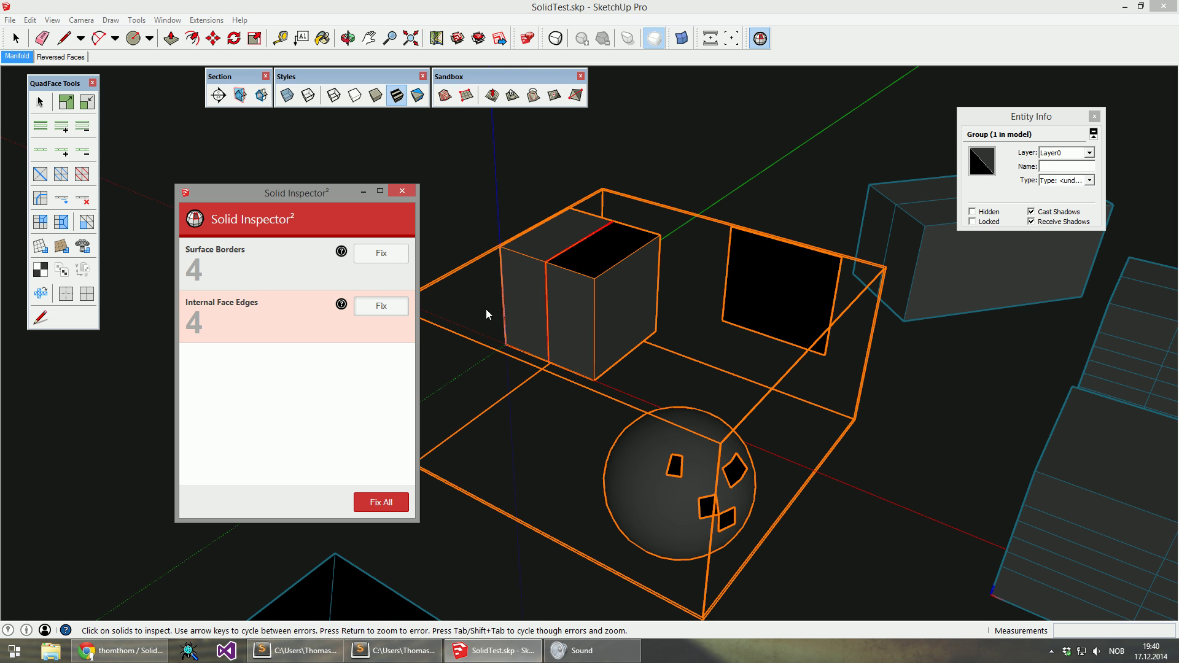
middle_drag(578, 270, 576, 312)
key(x)
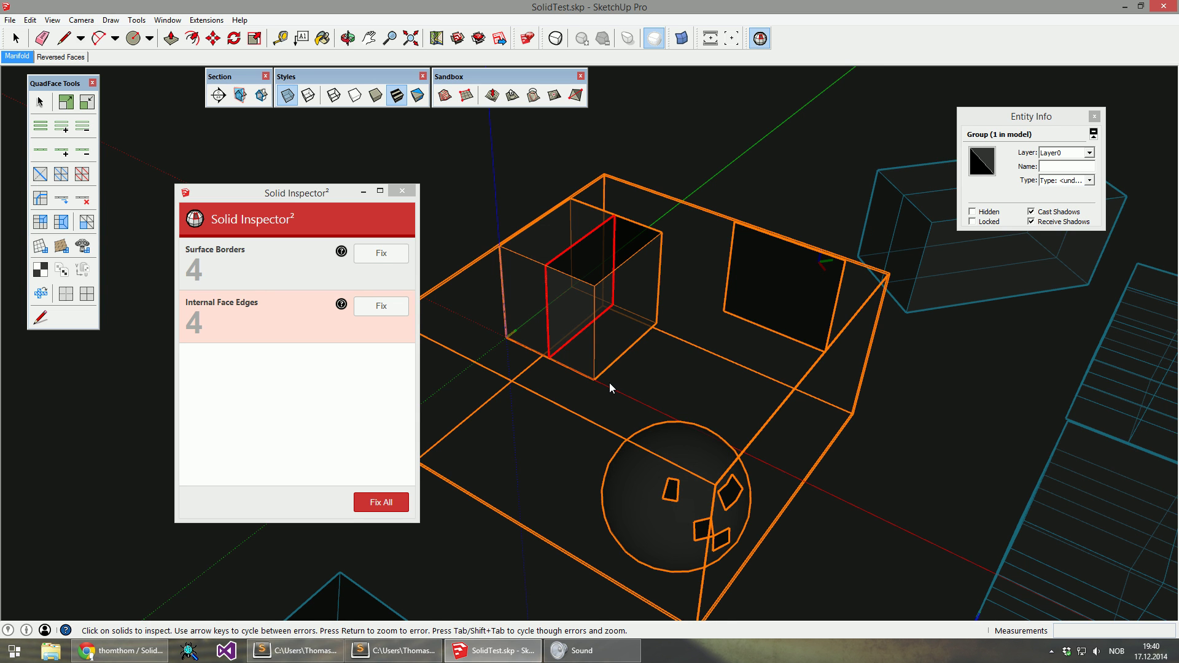
middle_drag(611, 386, 608, 327)
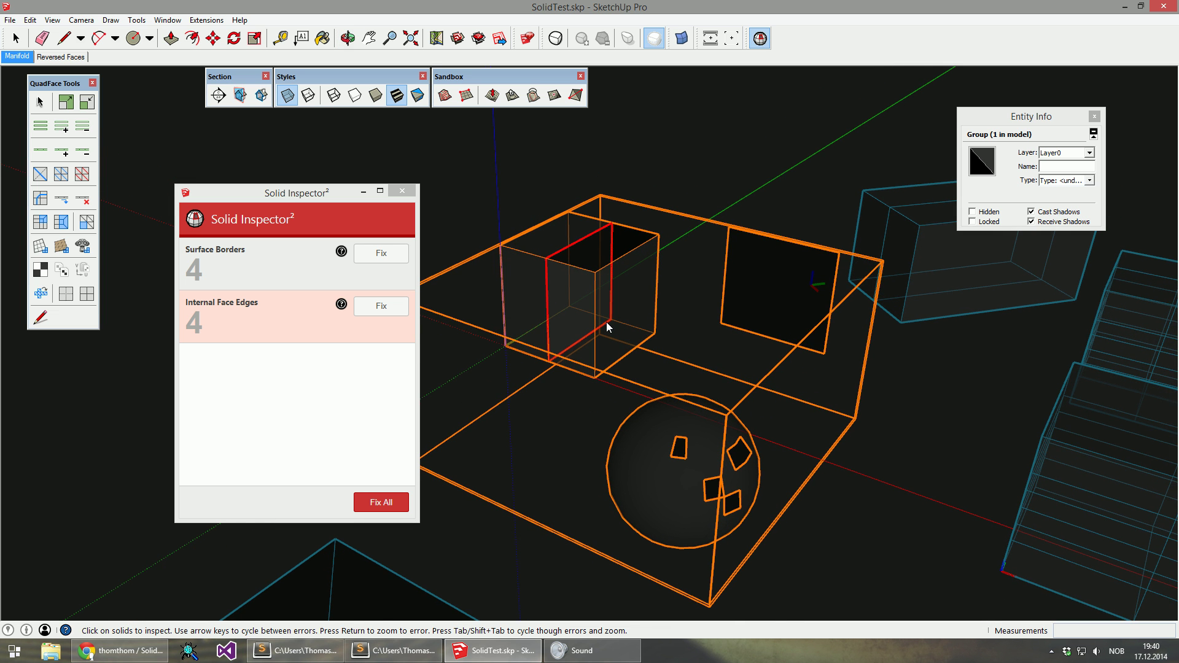
click(366, 311)
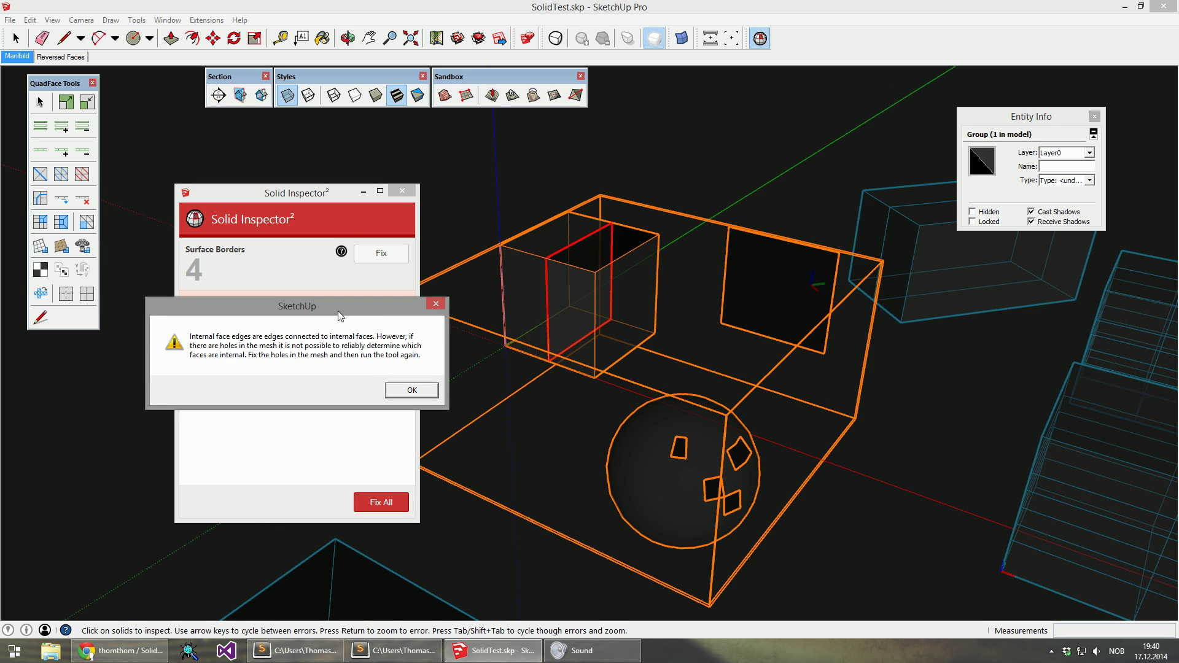
click(409, 390)
click(259, 271)
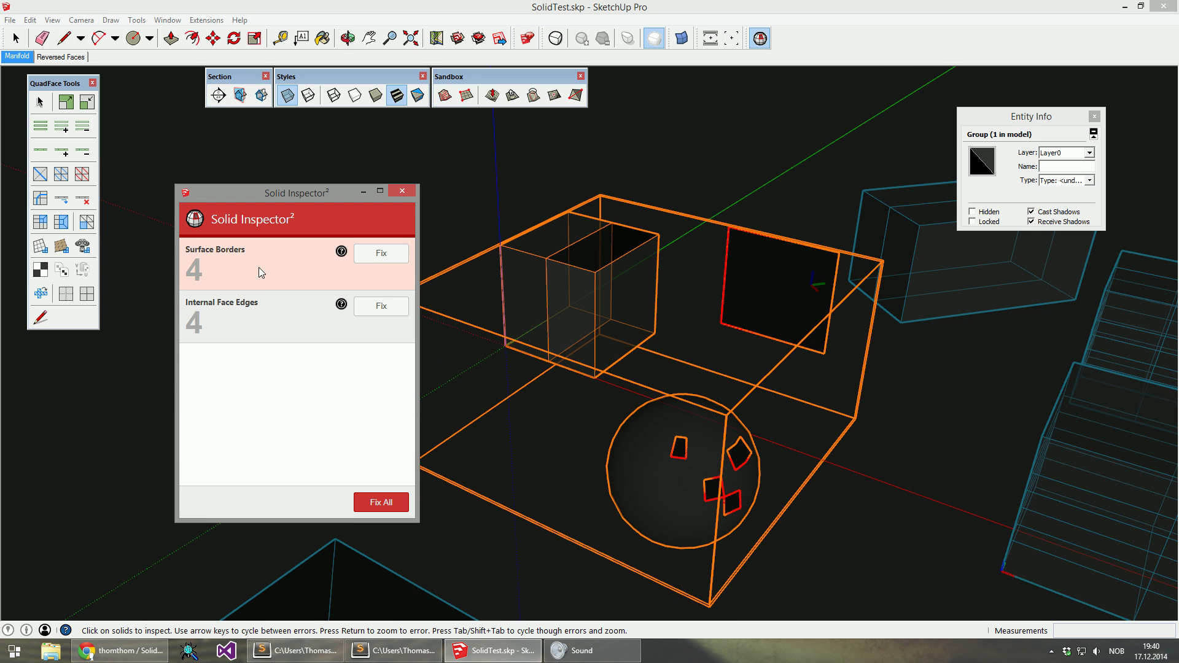
click(373, 260)
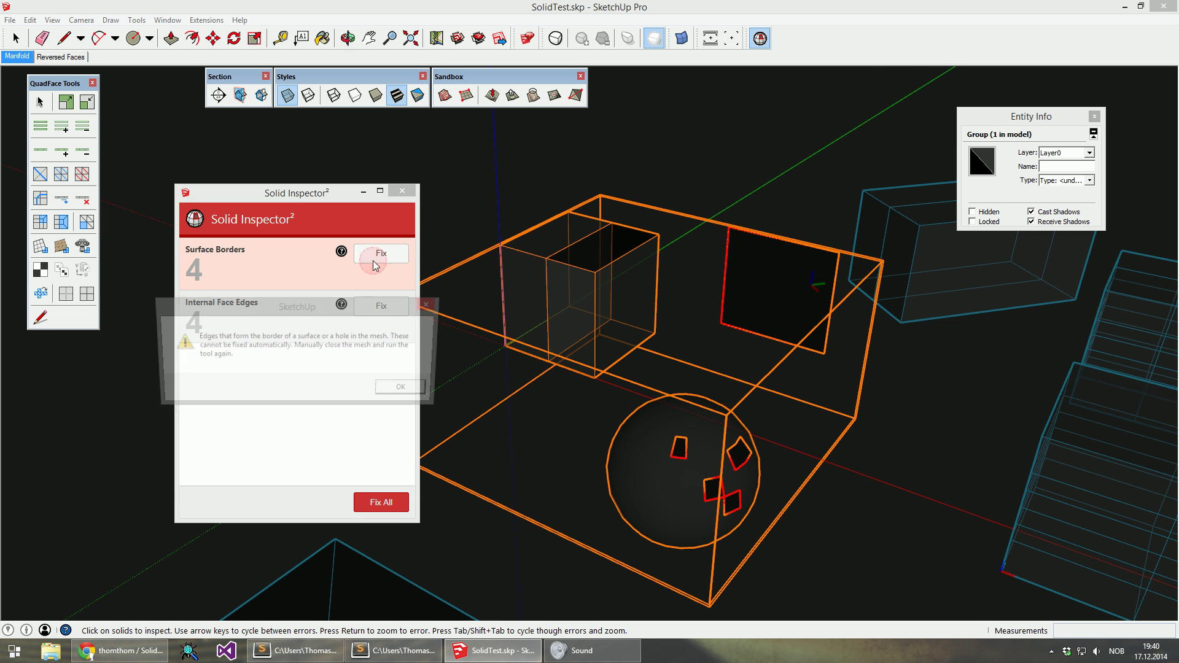
click(408, 391)
mouse_move(584, 295)
middle_down()
mouse_move(596, 292)
mouse_move(596, 319)
middle_up()
Enter the box group, select the loose square face with its edges, and delete it.
key(space)
double_click(519, 287)
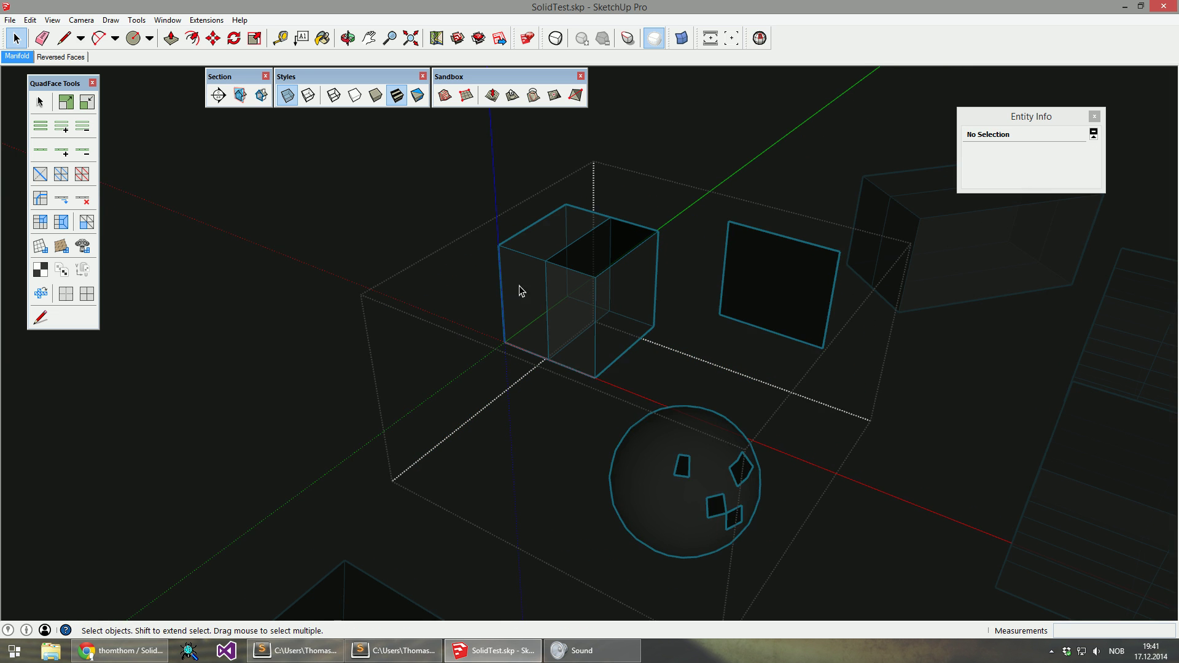
scroll(524, 290, down, 1)
double_click(727, 289)
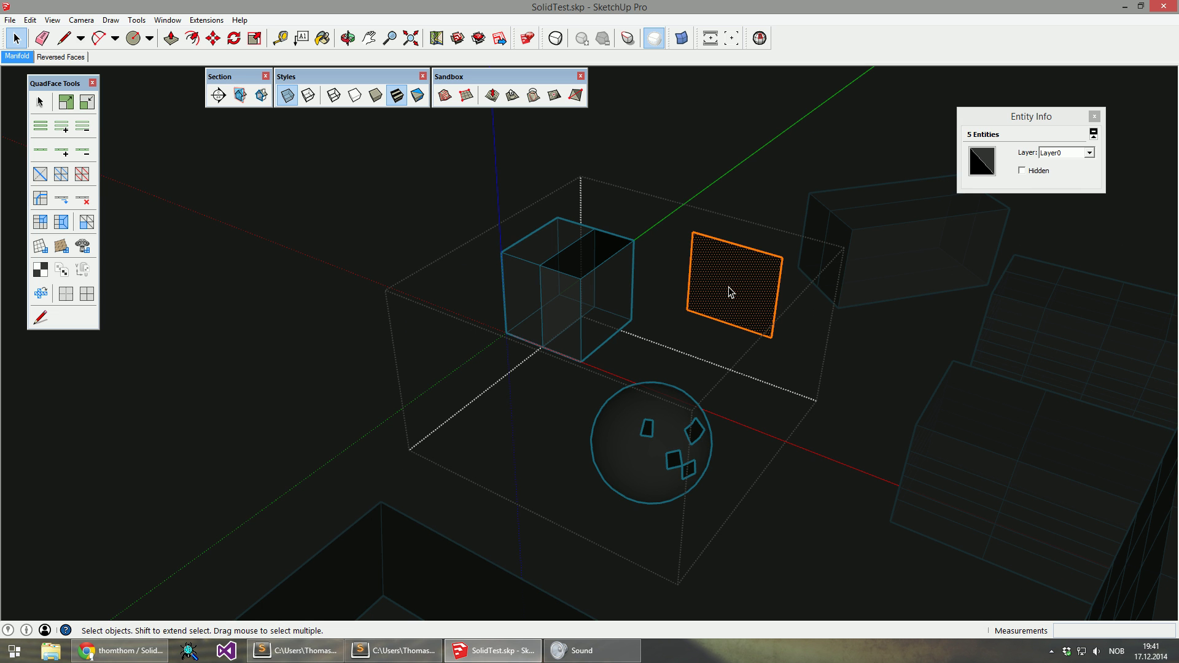
key(Delete)
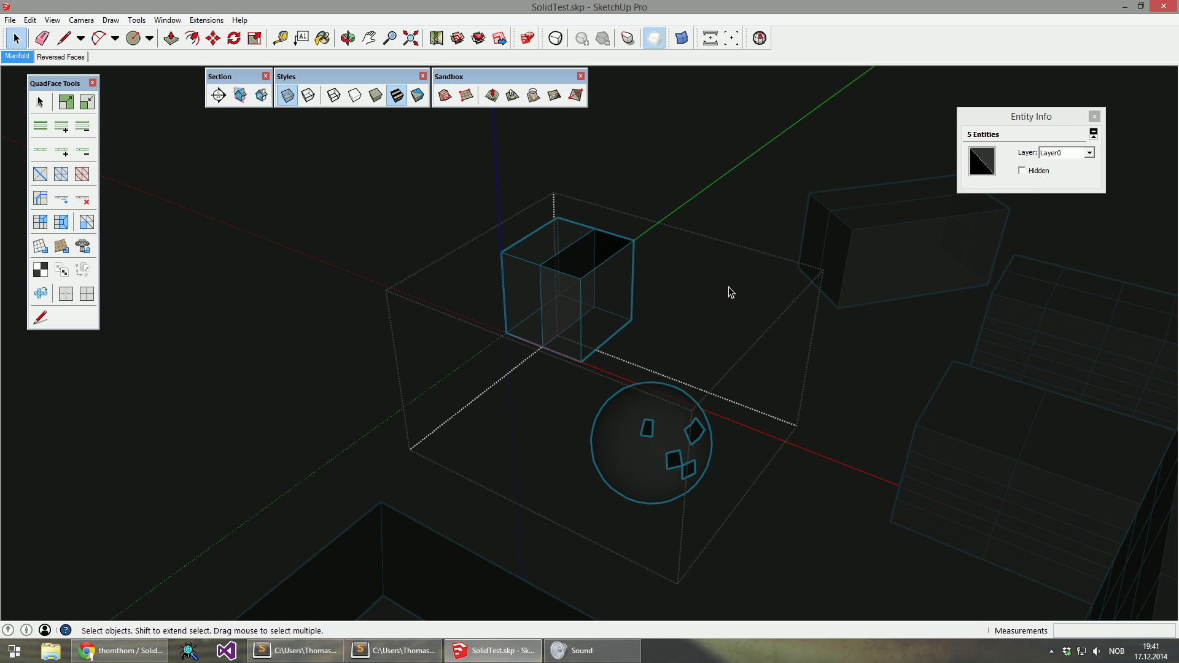
scroll(683, 471, up, 2)
scroll(684, 472, up, 3)
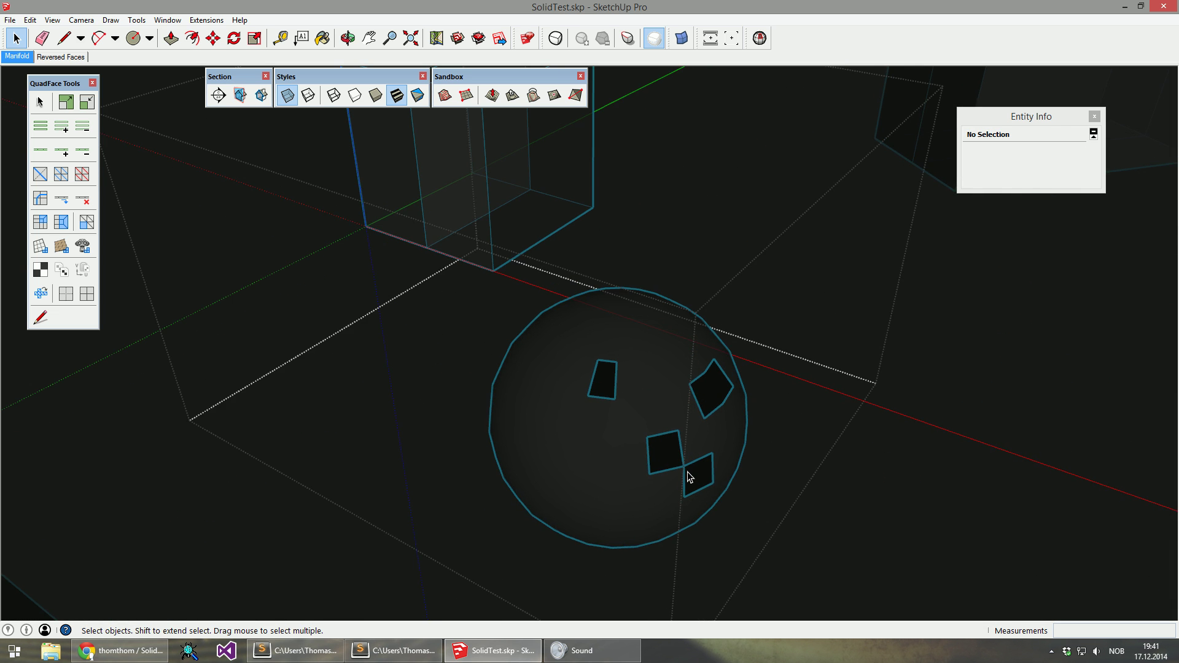
middle_drag(688, 470, 498, 264)
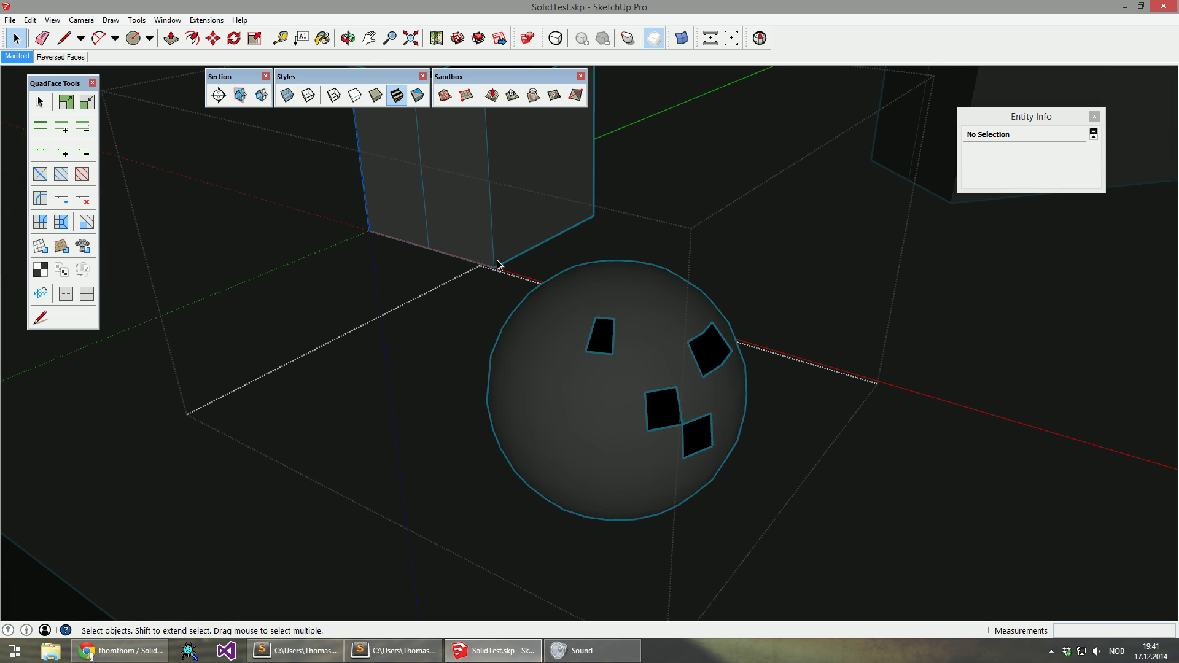
Show hidden geometry and draw an edge closing the first square opening on the sphere.
click(52, 19)
click(82, 66)
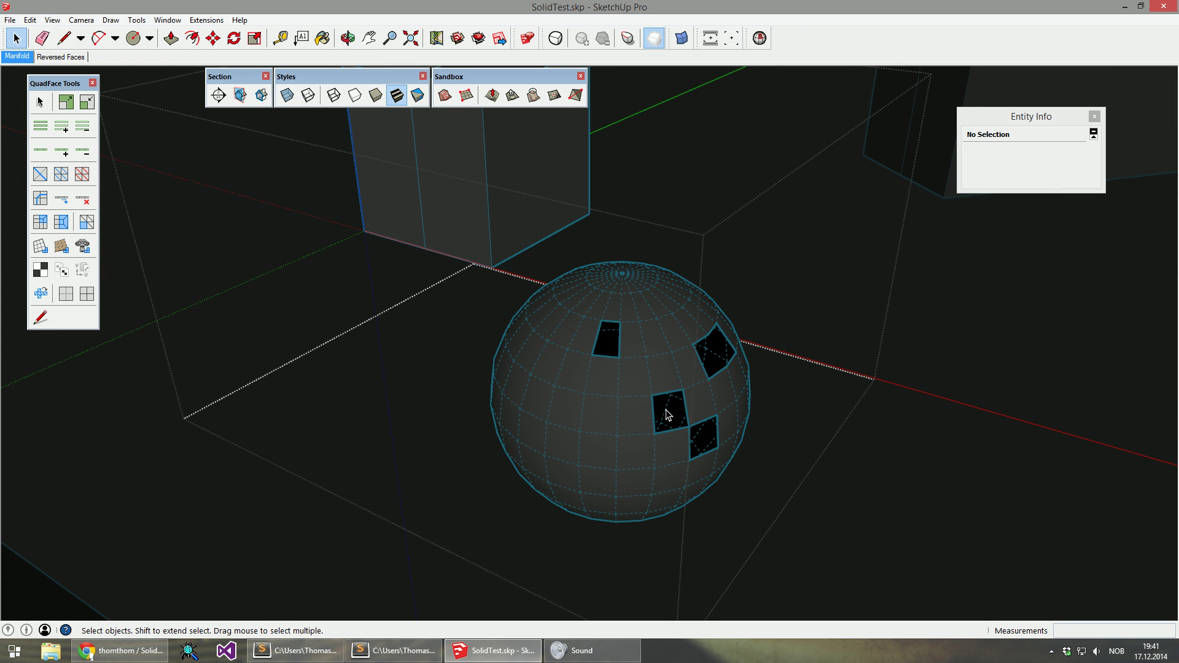
middle_drag(667, 404, 641, 424)
key(l)
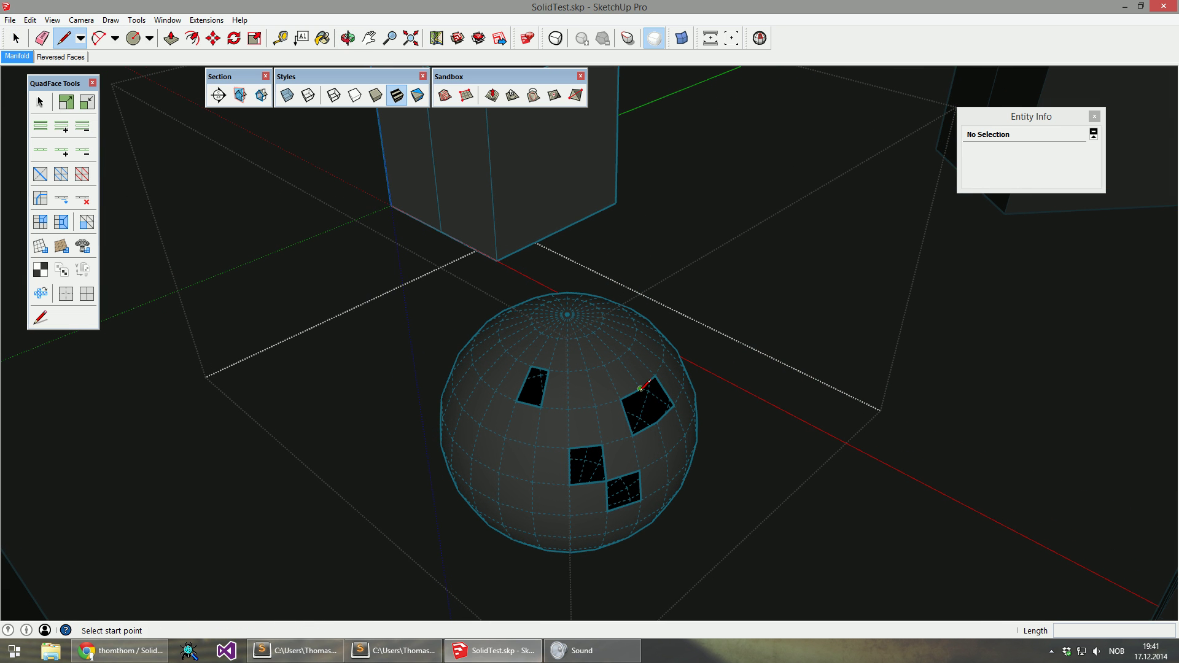
click(641, 389)
click(658, 422)
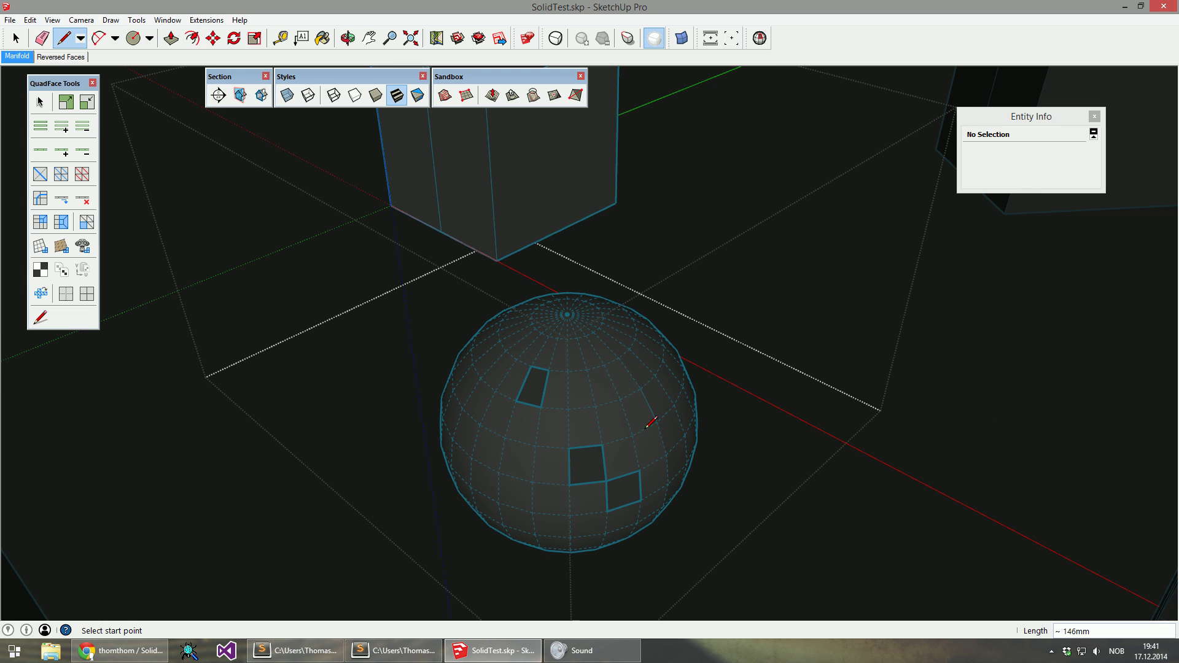
mouse_move(584, 461)
middle_down()
mouse_move(679, 337)
mouse_move(600, 453)
middle_up()
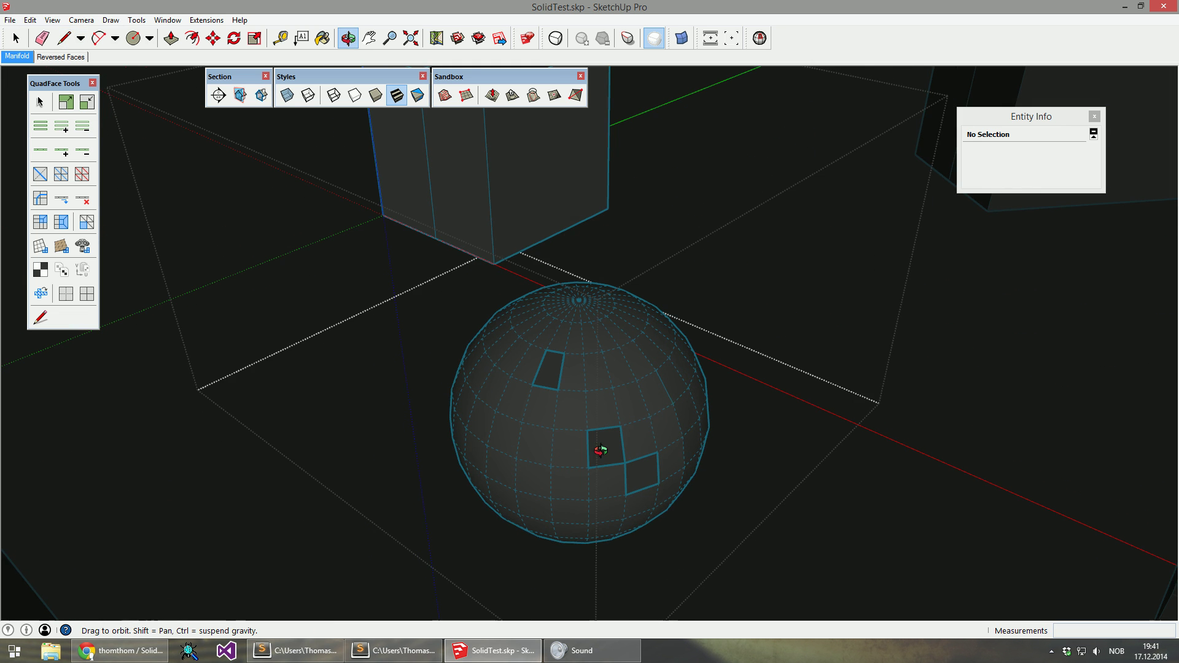
key(space)
scroll(608, 468, up, 3)
Draw edges to close the sphere's upper and lower square openings.
key(l)
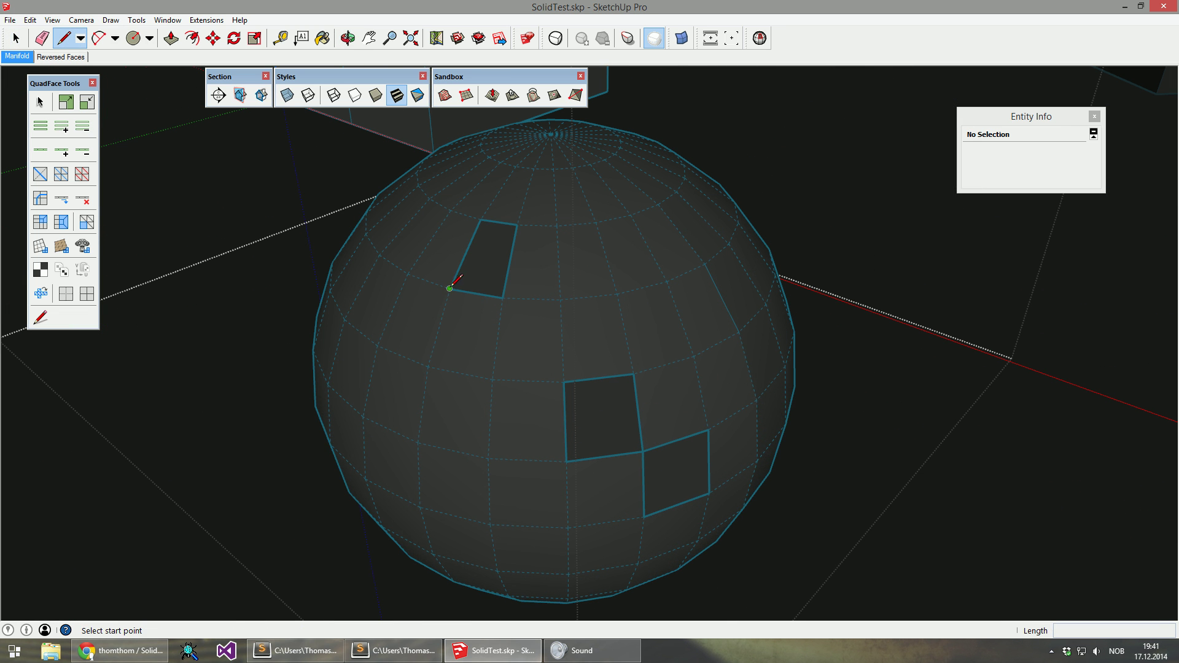
click(449, 288)
click(501, 297)
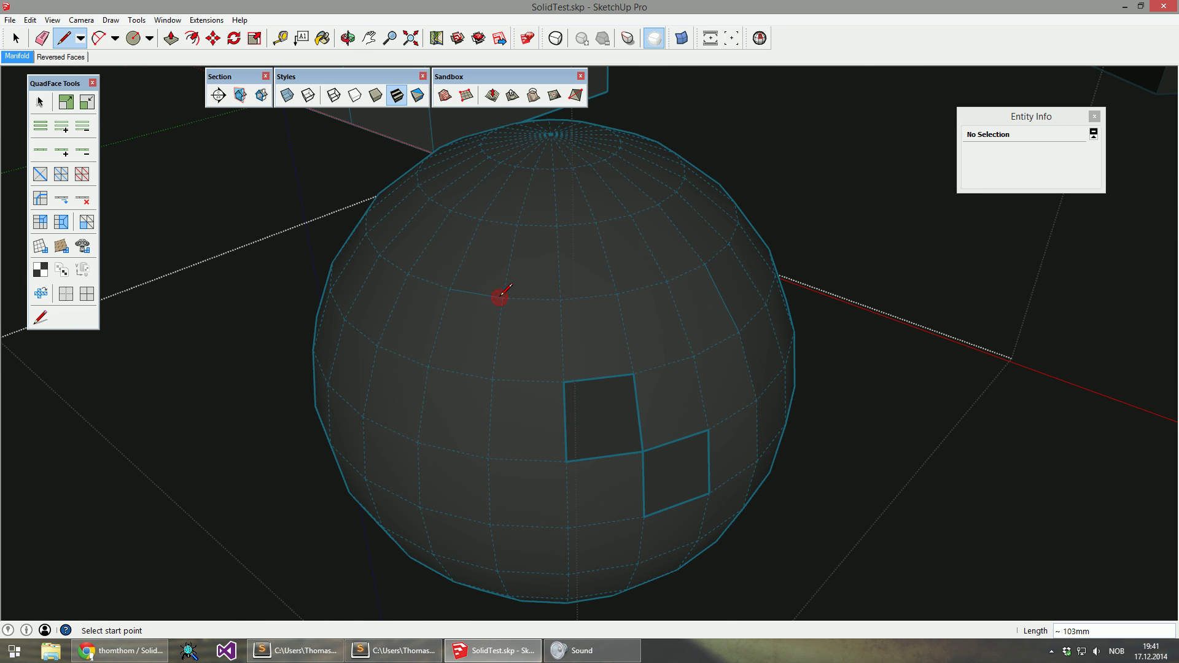
click(564, 382)
click(633, 374)
click(642, 452)
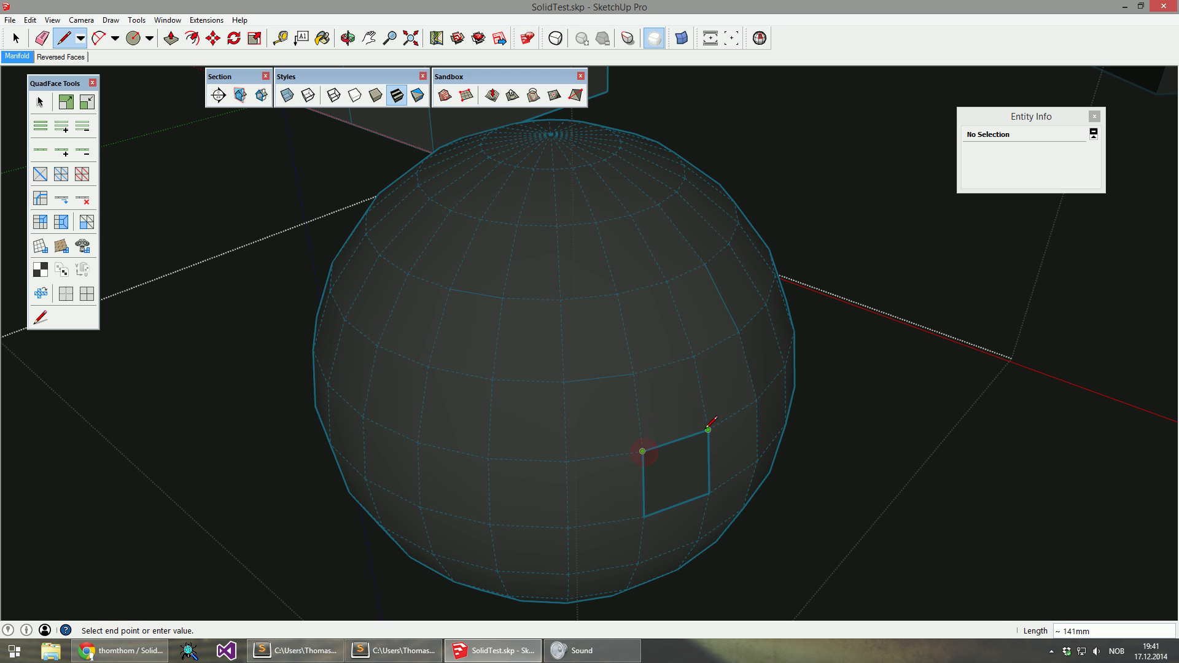
click(708, 430)
key(space)
mouse_move(600, 473)
middle_down()
mouse_move(452, 321)
mouse_move(514, 474)
mouse_move(613, 453)
mouse_move(653, 476)
middle_up()
Erase the leftover stray edge and turn Hidden Geometry off again.
key(e)
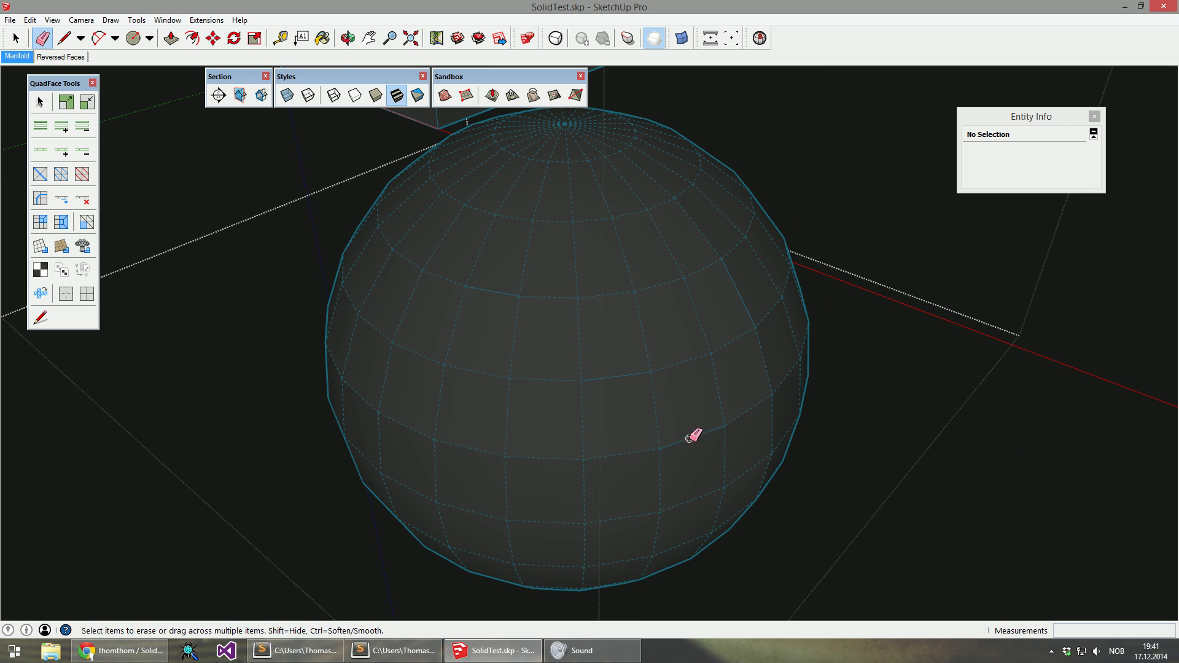
key(space)
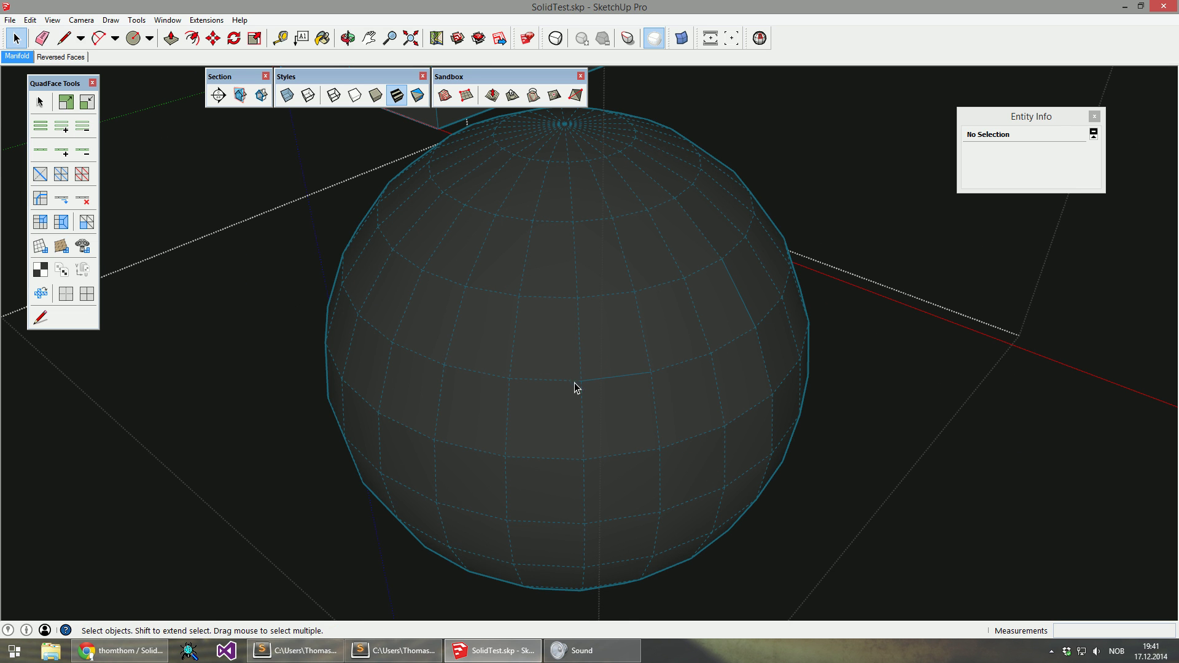
key(e)
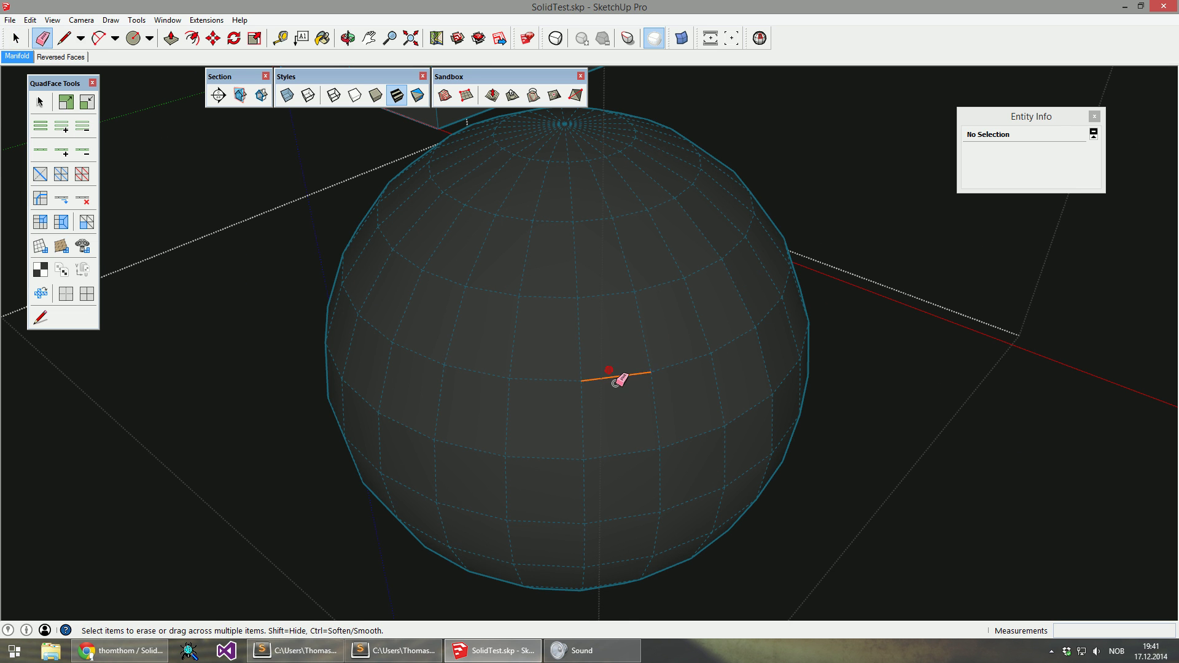
click(52, 20)
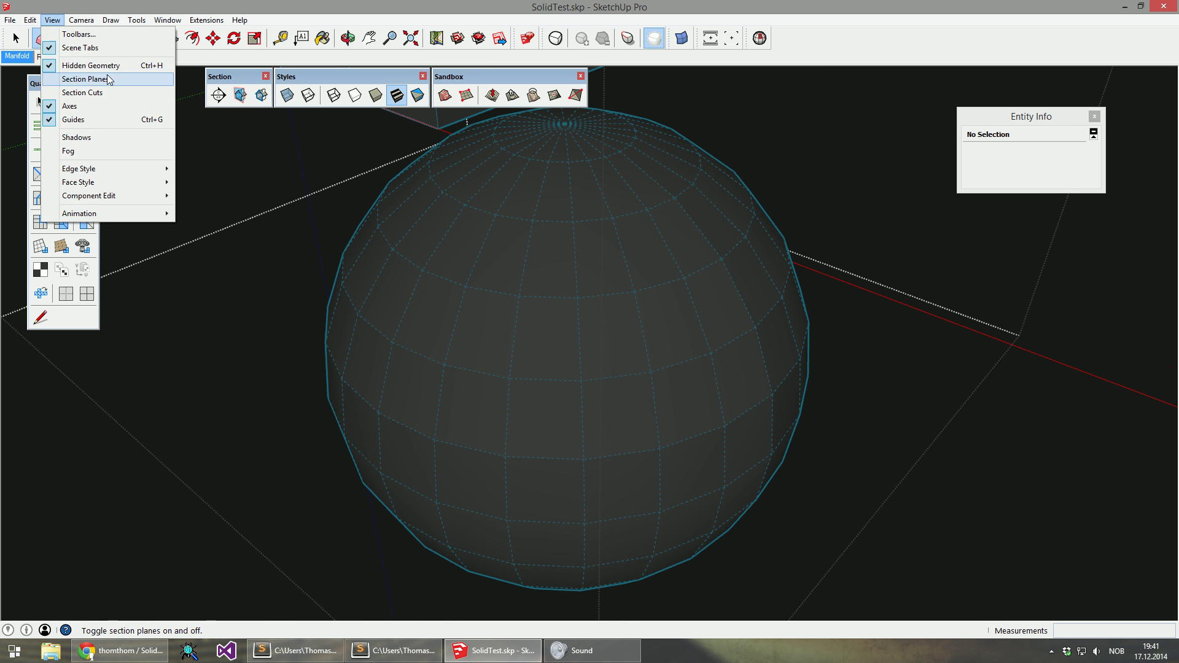
click(106, 65)
scroll(584, 412, down, 8)
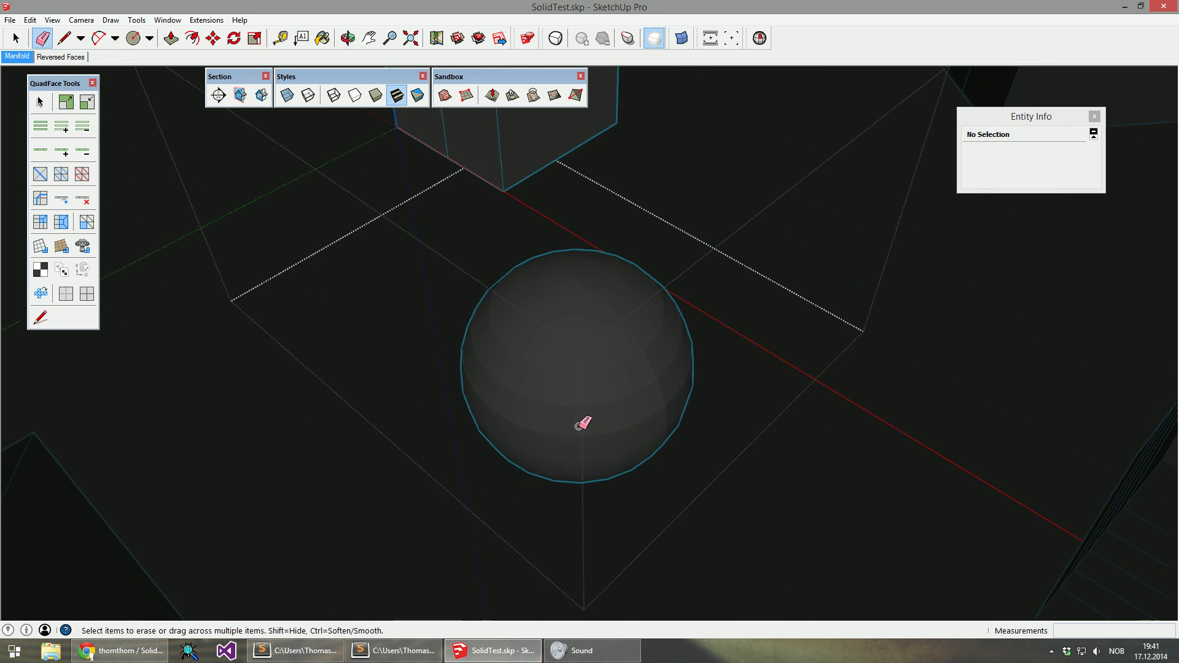
Run Solid Inspector² on the cube-and-sphere group with X-ray on to reveal the internal faces.
mouse_move(577, 368)
middle_down()
mouse_move(561, 321)
mouse_move(572, 295)
middle_up()
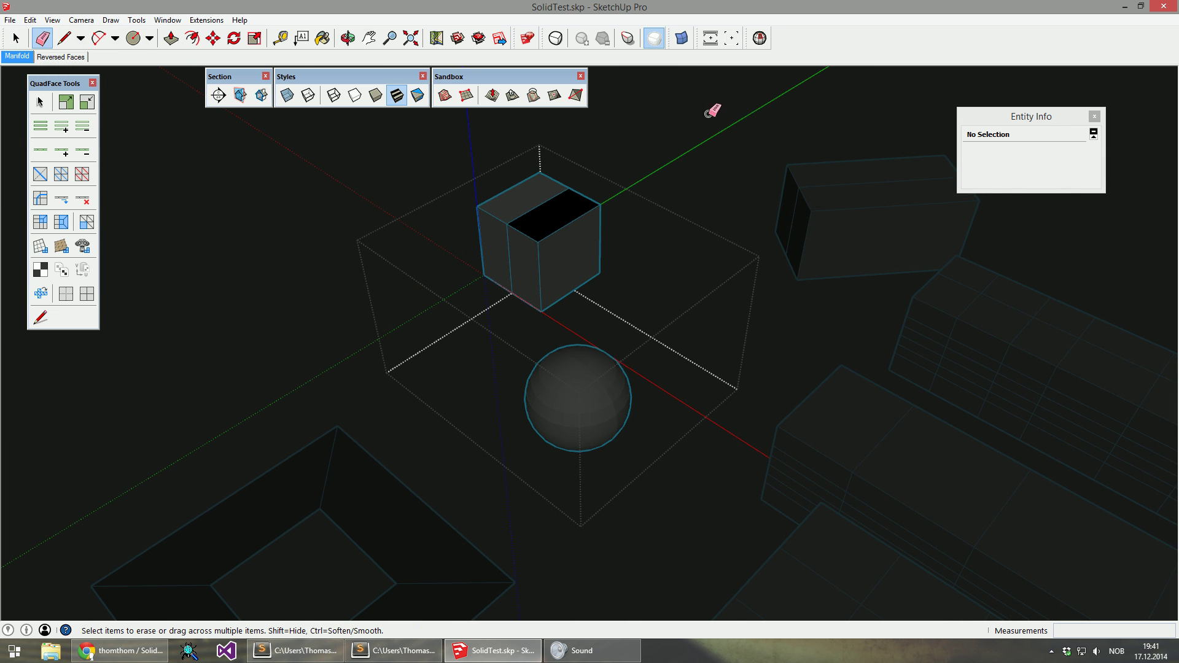
click(757, 41)
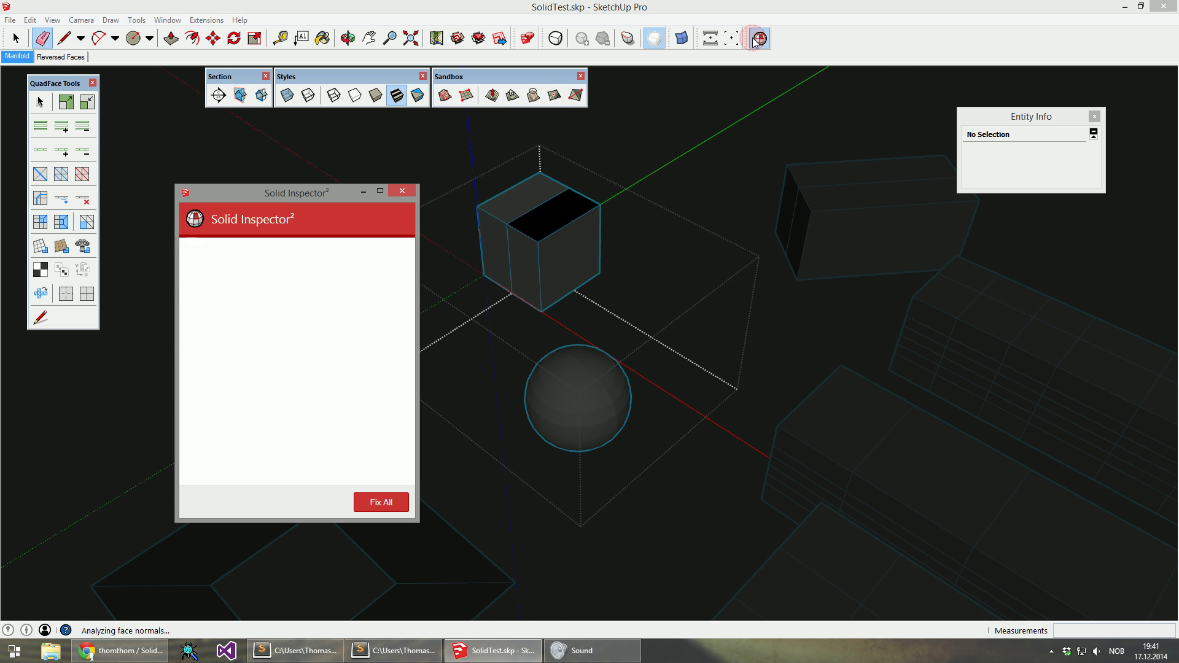
drag(323, 197, 299, 199)
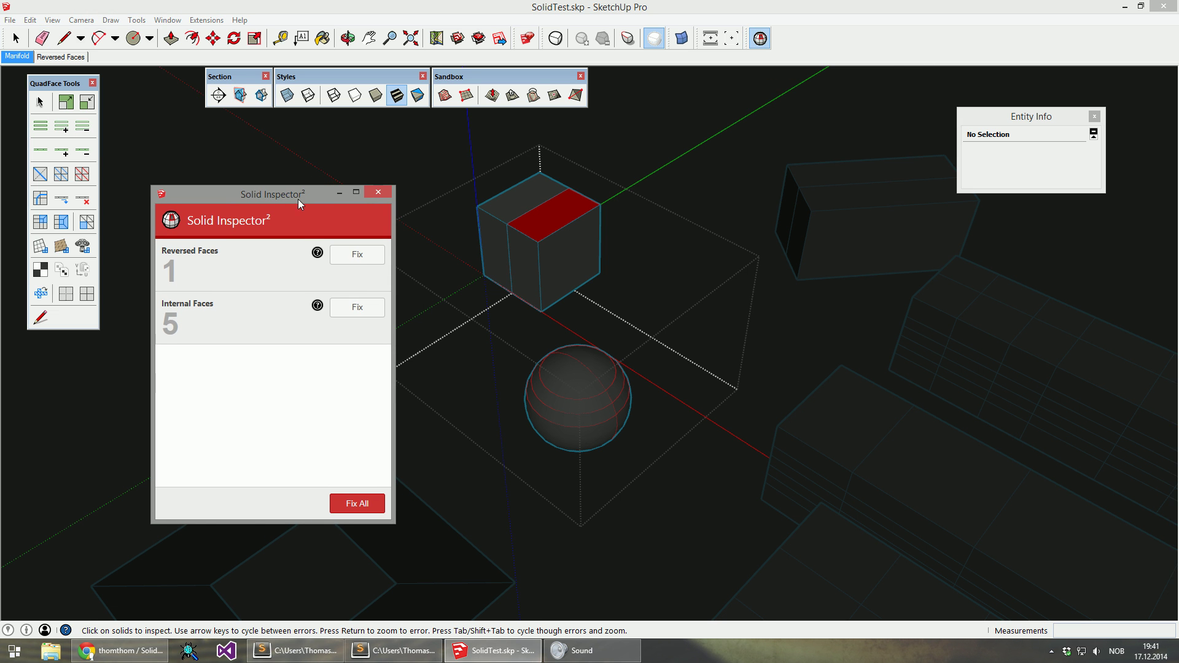
click(287, 96)
middle_drag(546, 282, 519, 264)
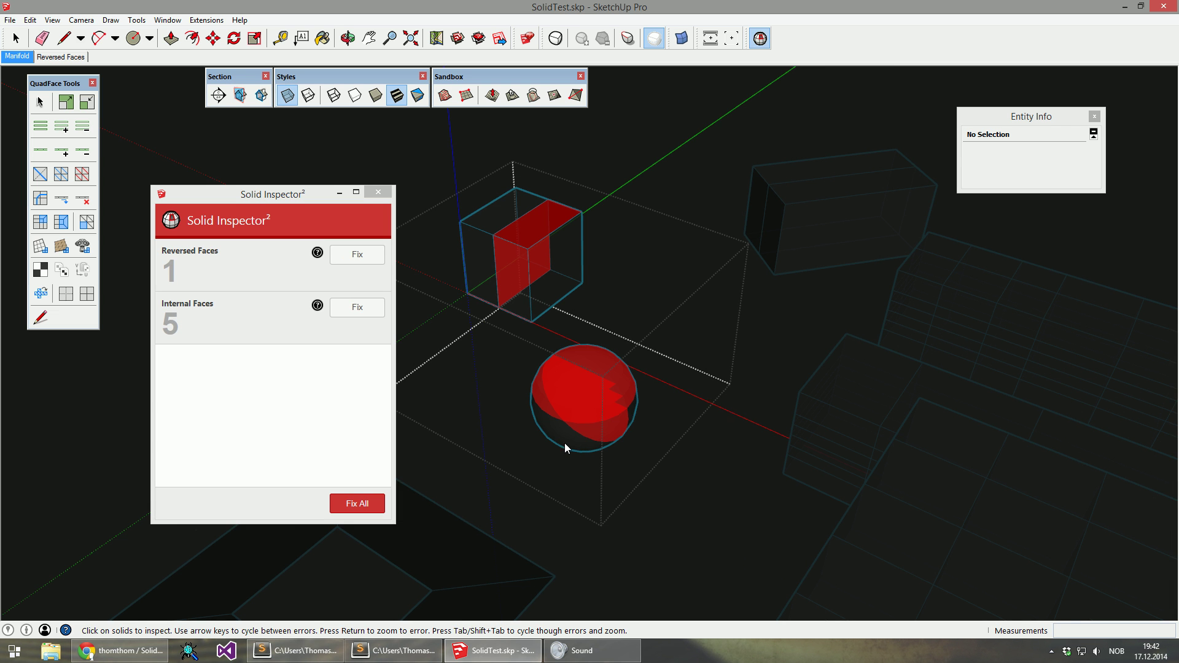
scroll(575, 421, up, 3)
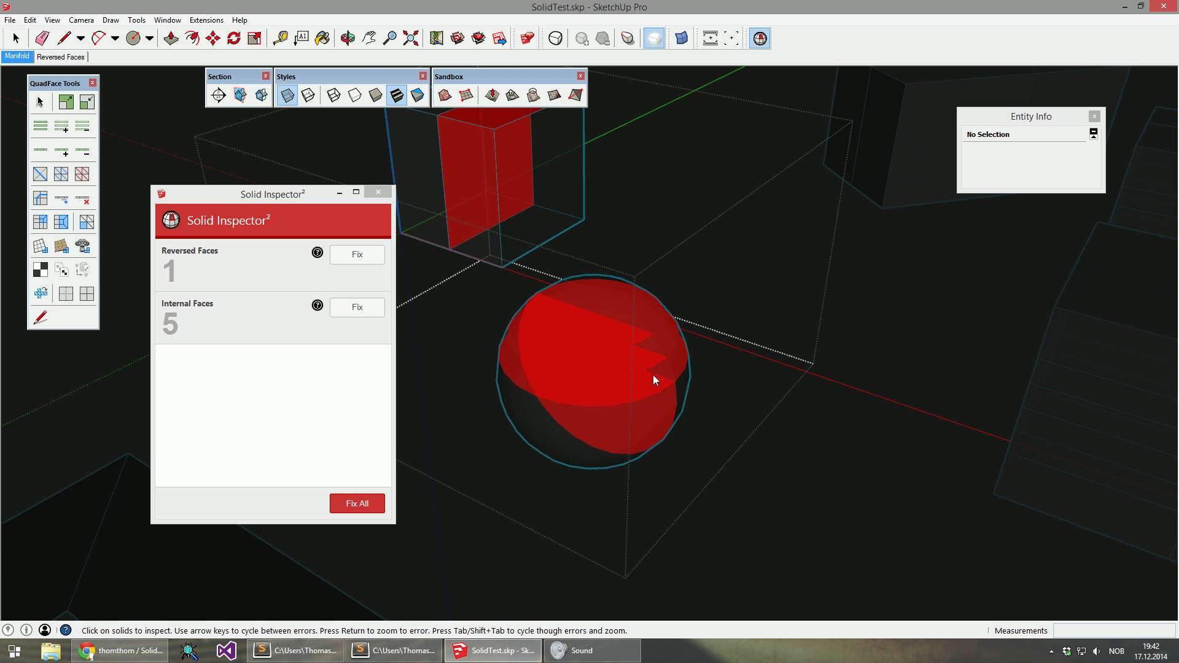
scroll(605, 459, down, 4)
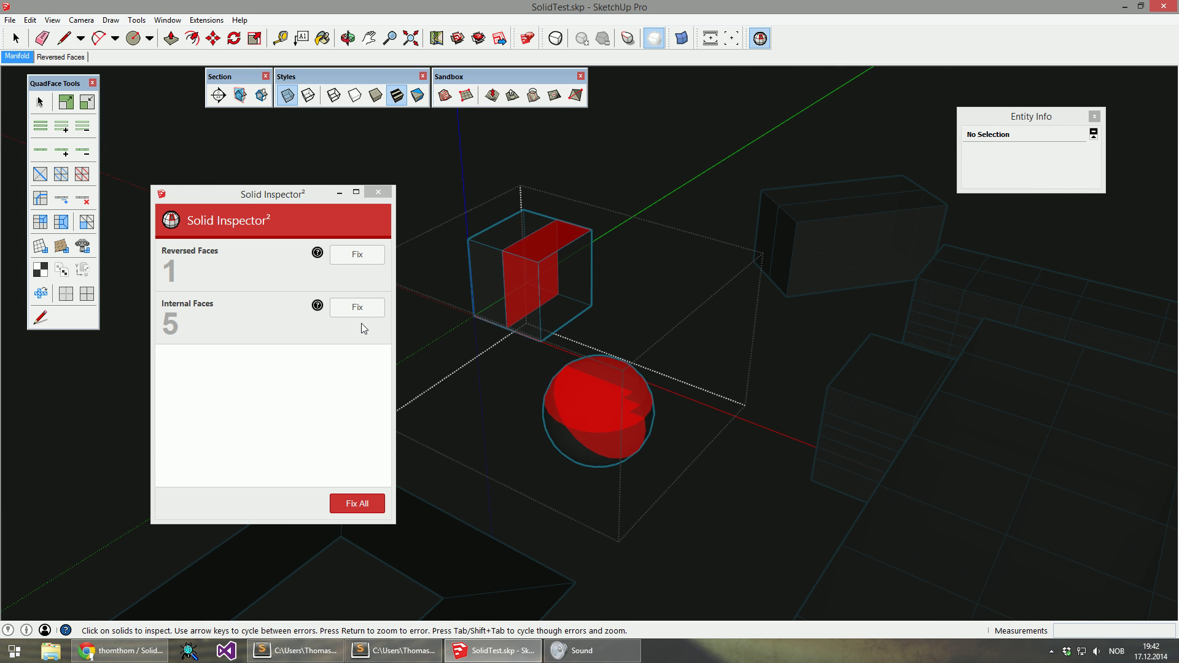
Fix the five internal faces and one reversed face, then turn X-ray off and exit.
click(355, 306)
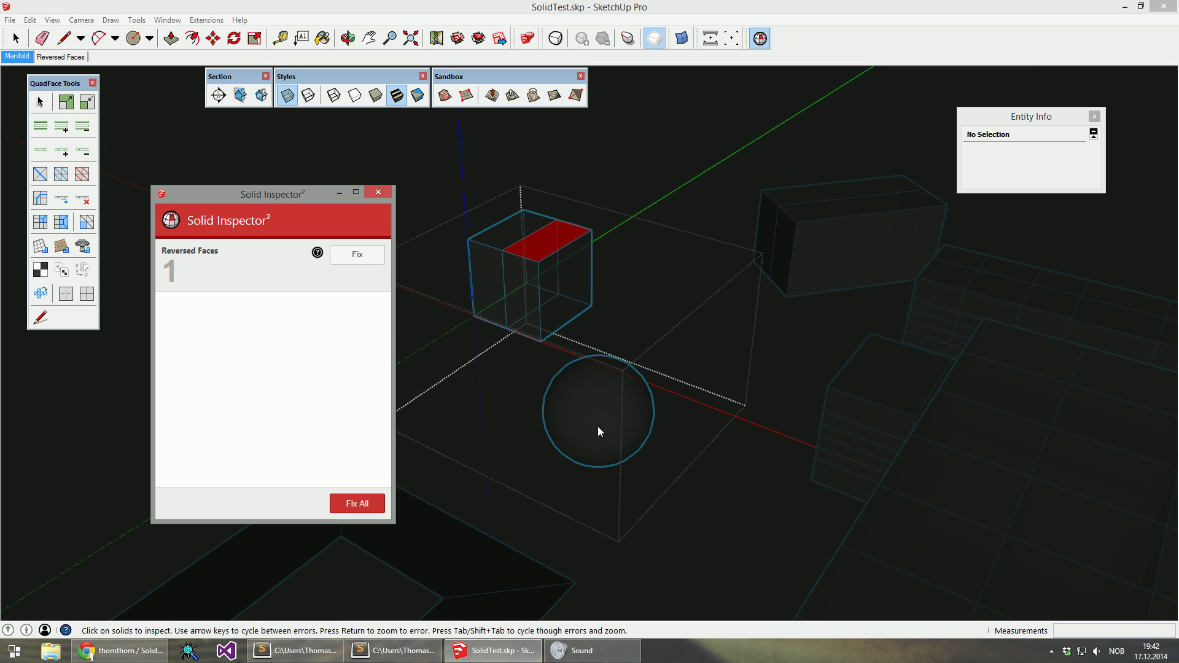
click(355, 256)
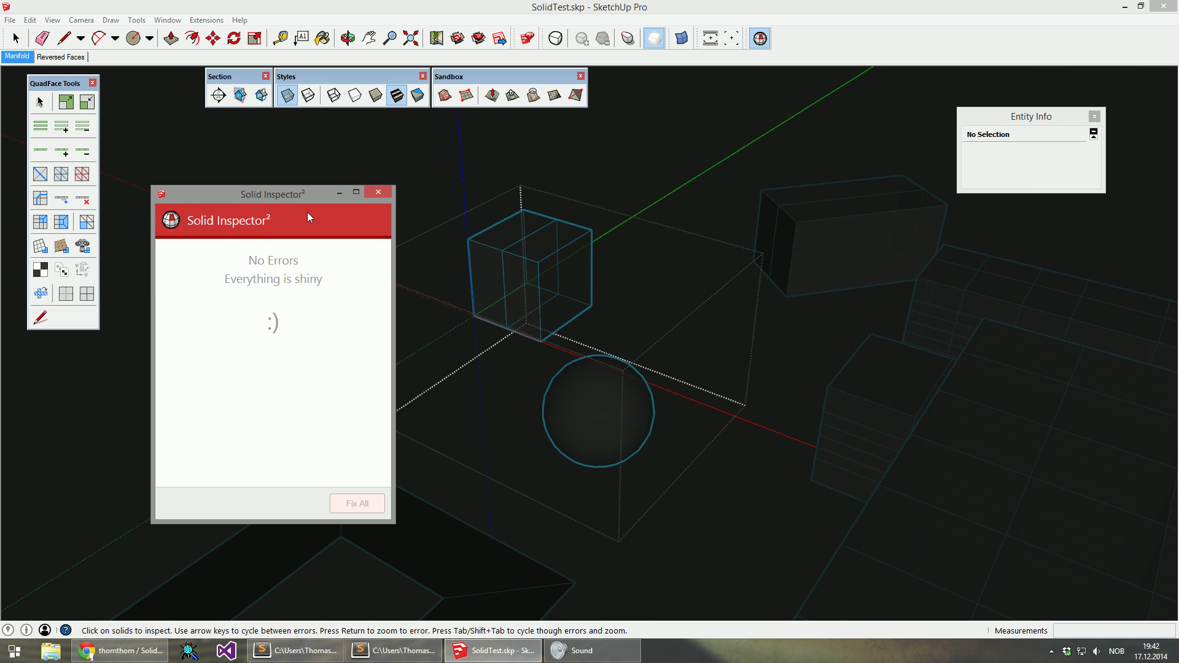
click(287, 95)
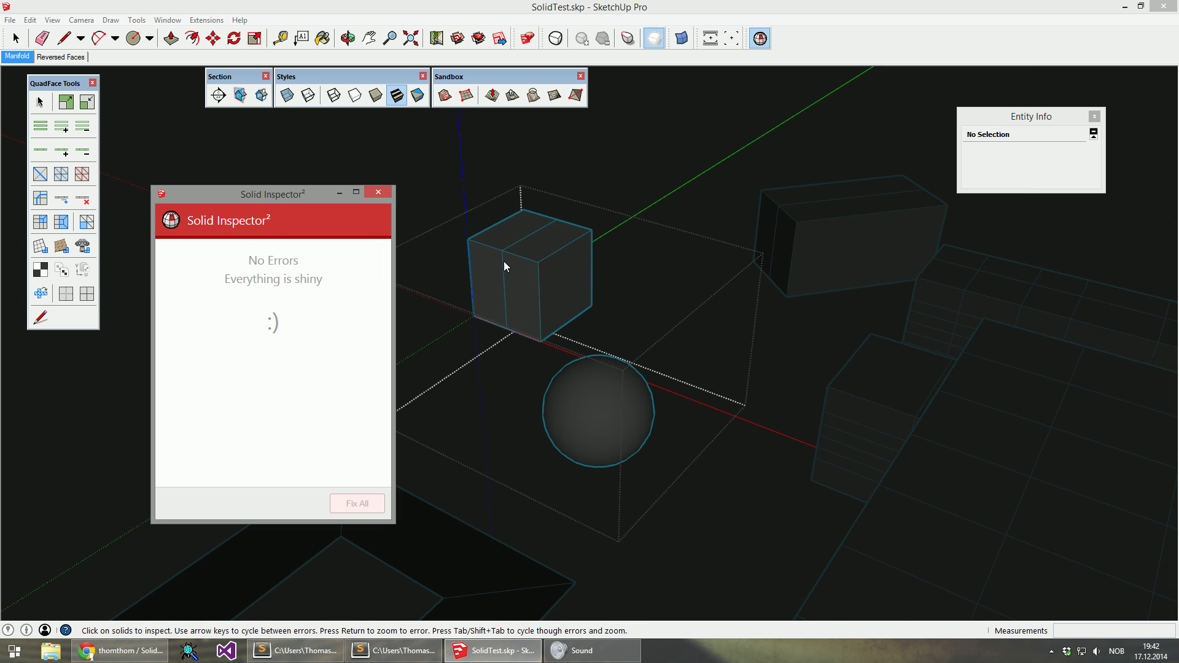
middle_drag(504, 260, 581, 340)
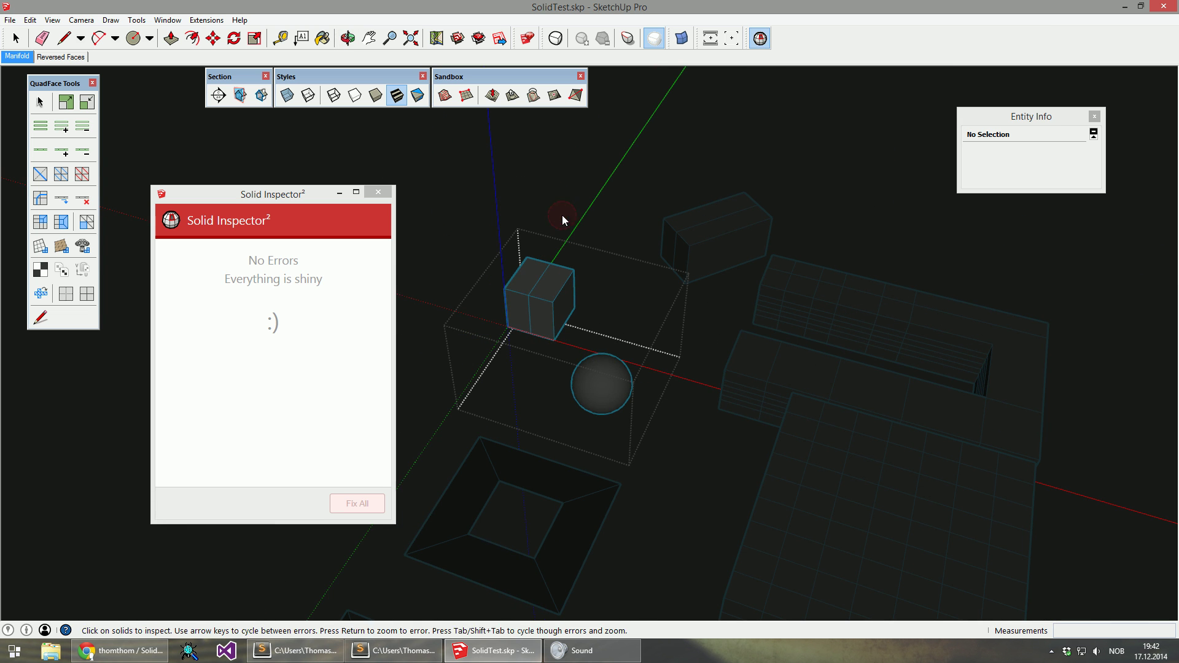
key(space)
scroll(561, 217, down, 3)
click(474, 257)
scroll(475, 257, down, 4)
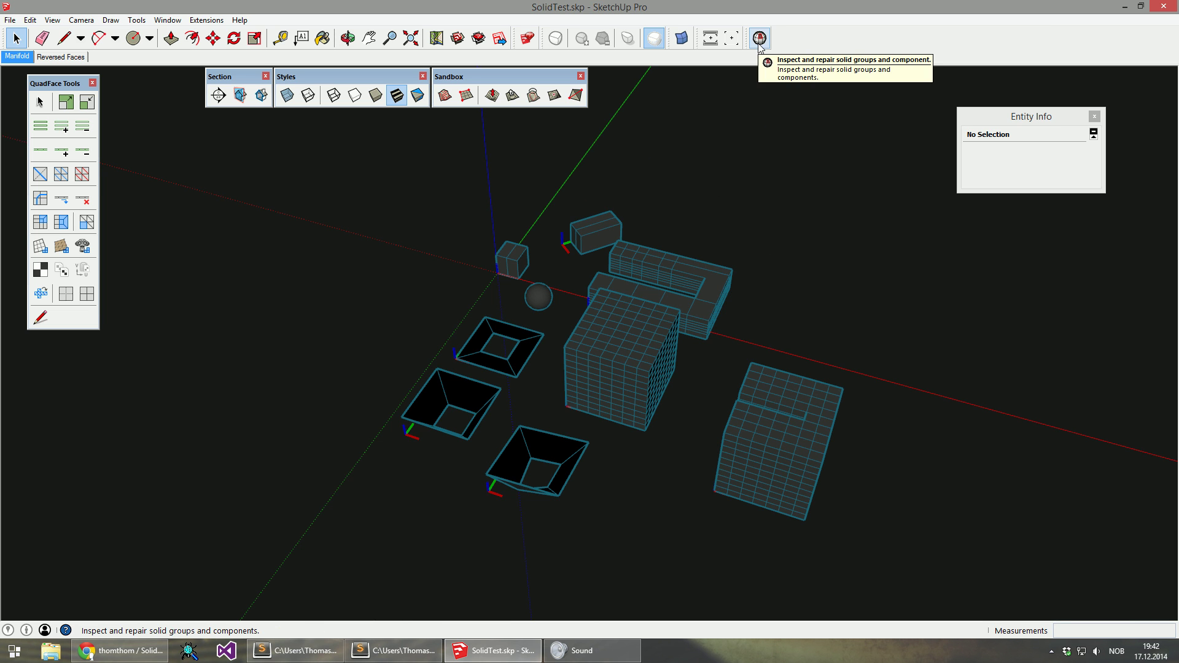
Inspect the large grid cube for solid errors and close the inspector.
click(625, 349)
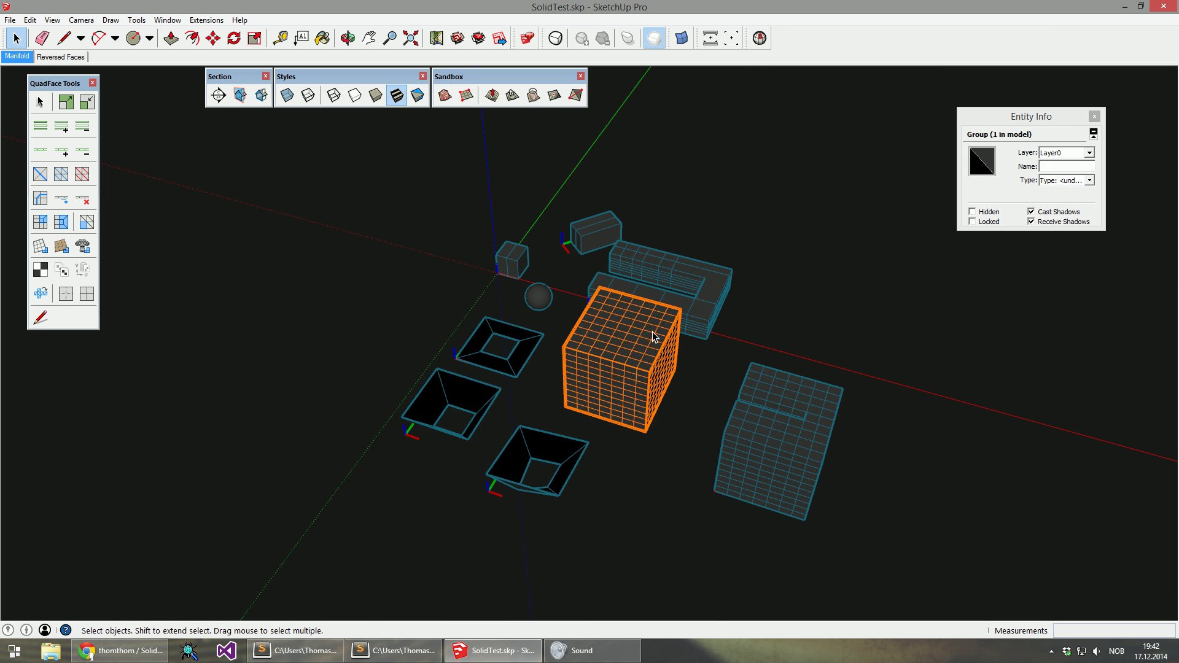
click(760, 38)
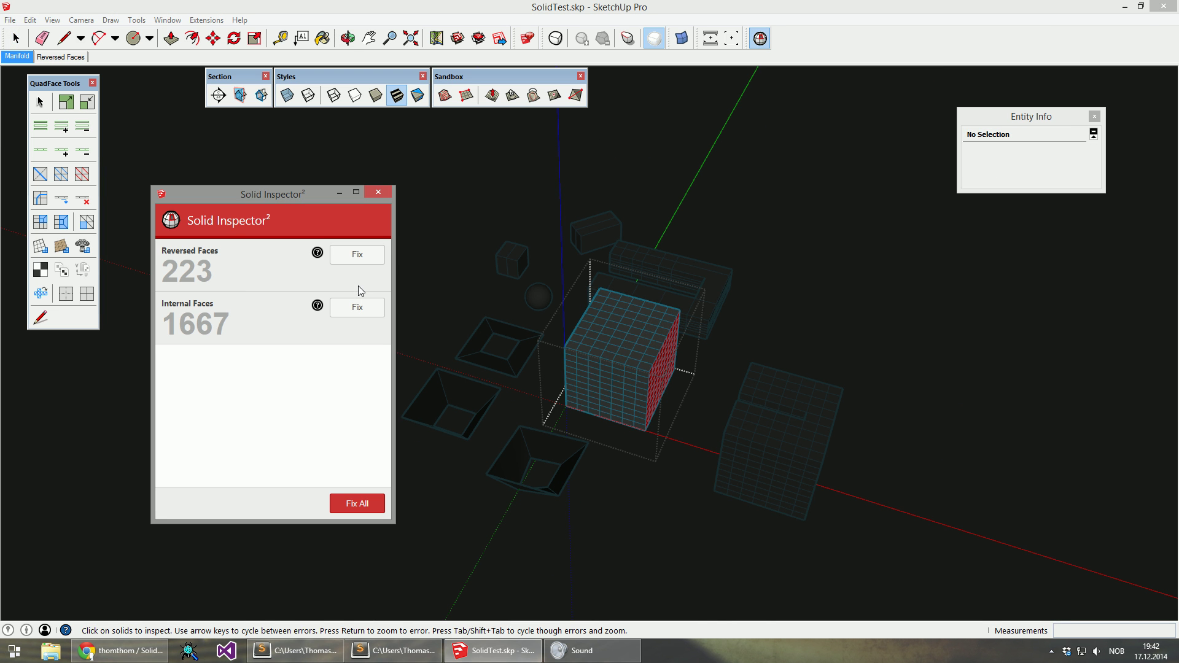
click(379, 193)
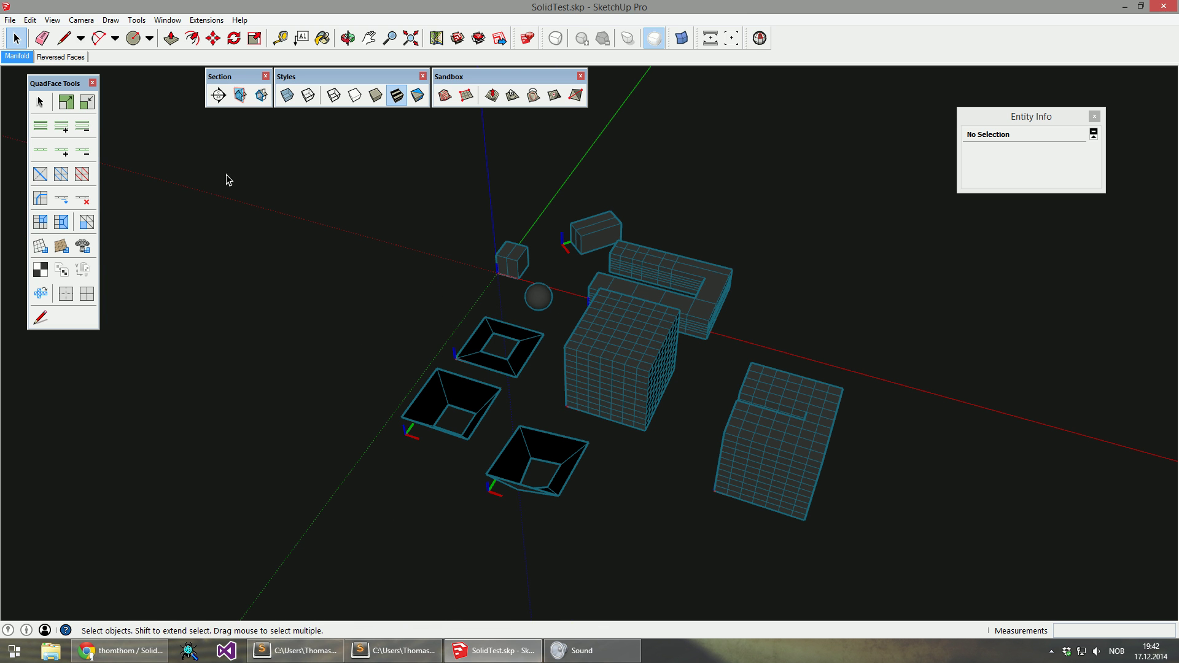
Revert to the saved SolidTest.skp without the auto-save, then inspect the holed cube group.
click(9, 20)
click(73, 120)
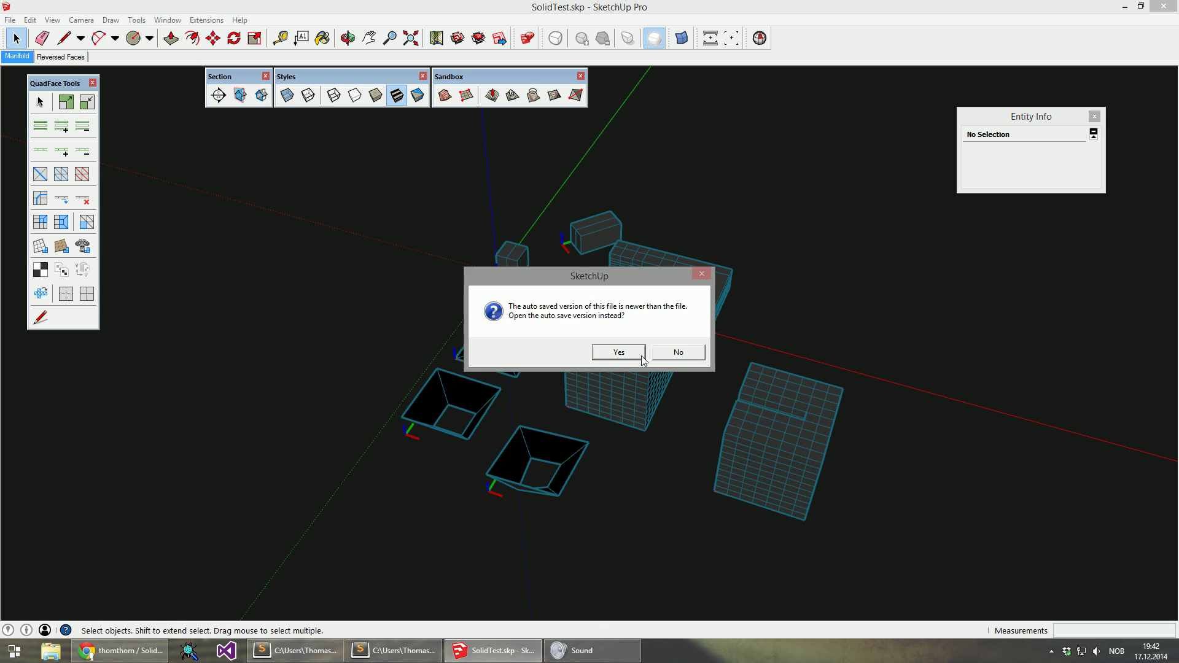
click(678, 352)
scroll(521, 275, up, 5)
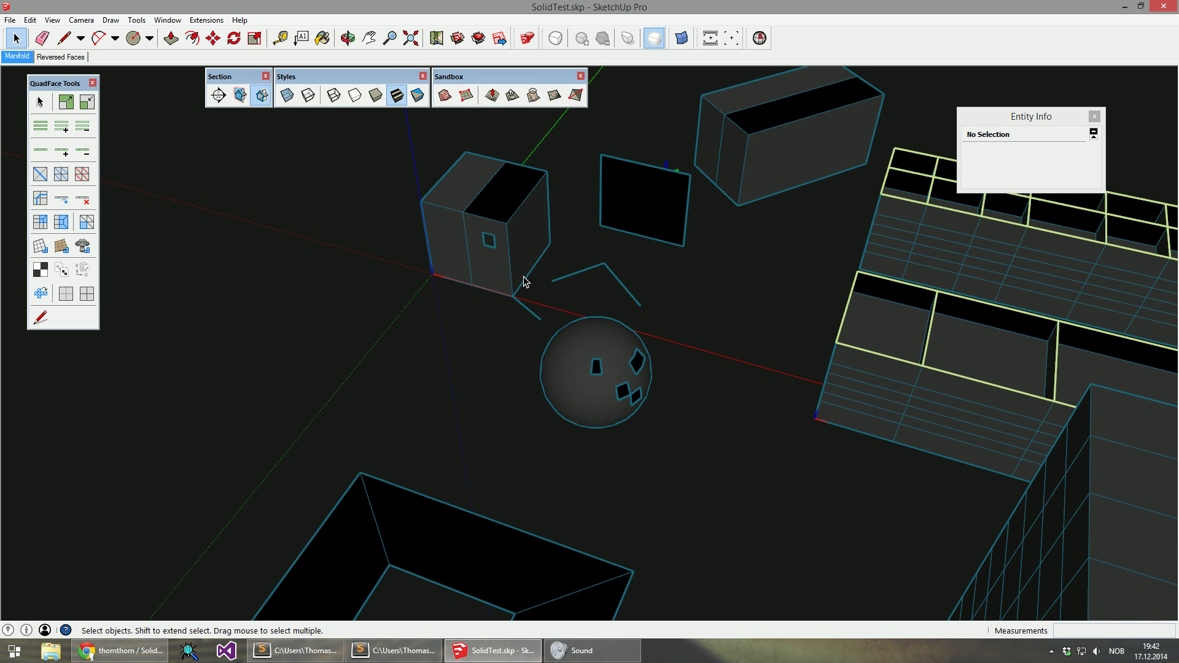
click(519, 228)
click(755, 44)
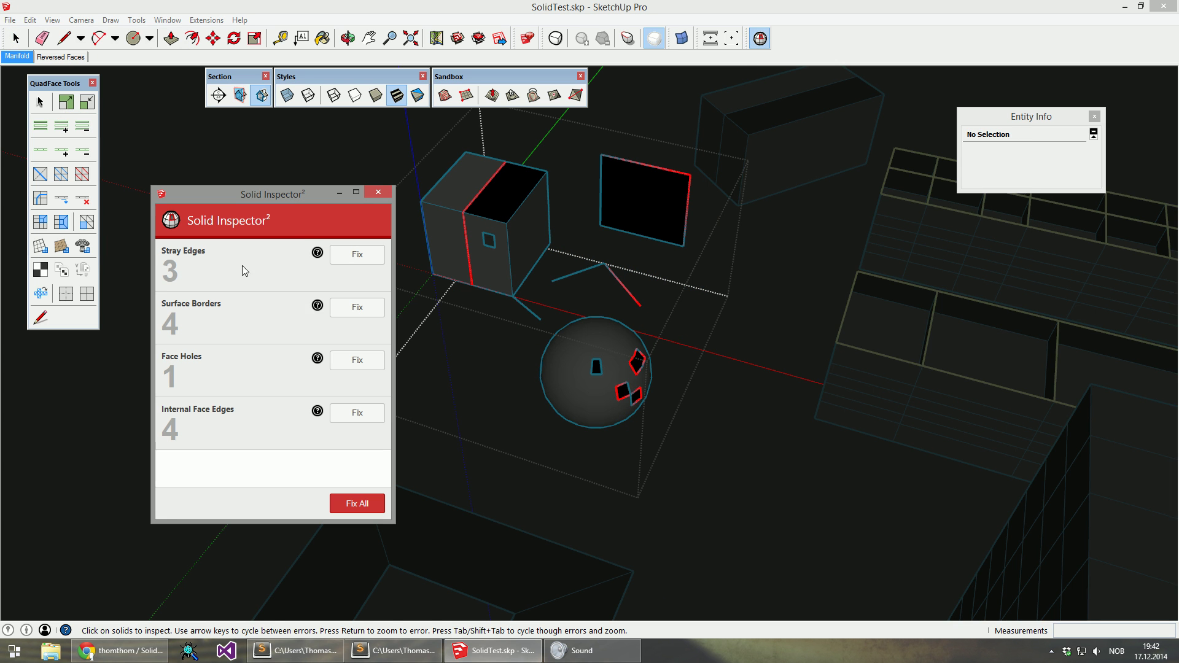
Highlight the stray edges, surface borders and face hole rows in turn, ending on Face Holes.
click(235, 268)
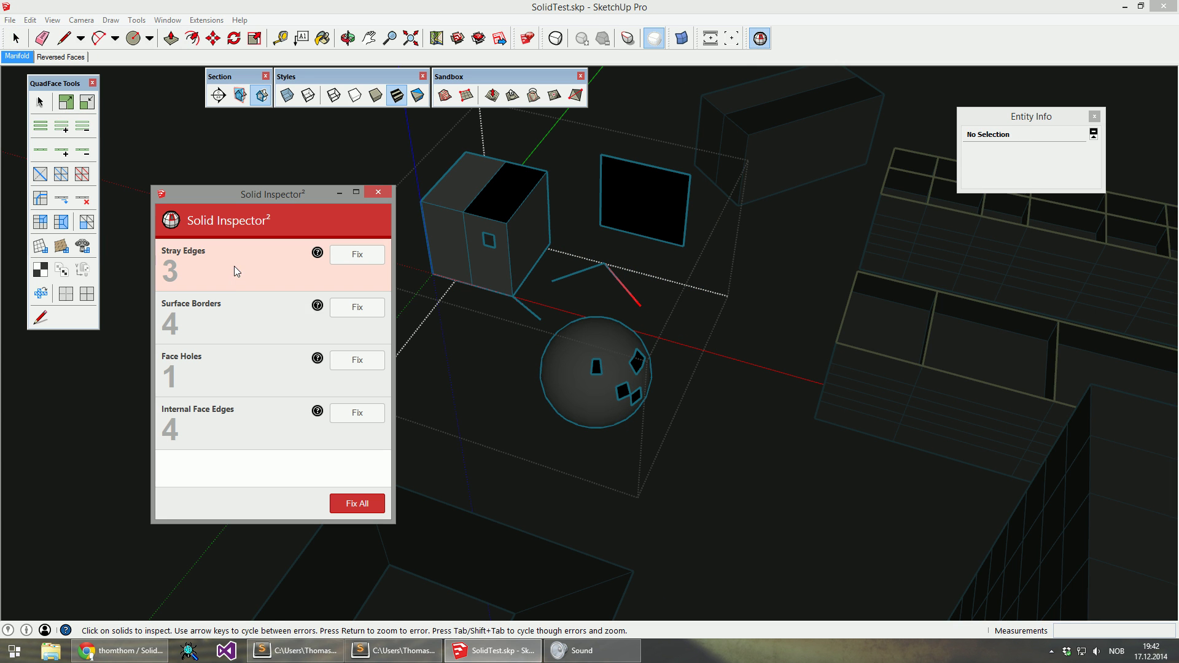
click(249, 320)
click(293, 371)
click(222, 334)
click(235, 383)
Frame the face hole and orbit to inspect it from several angles.
key(Tab)
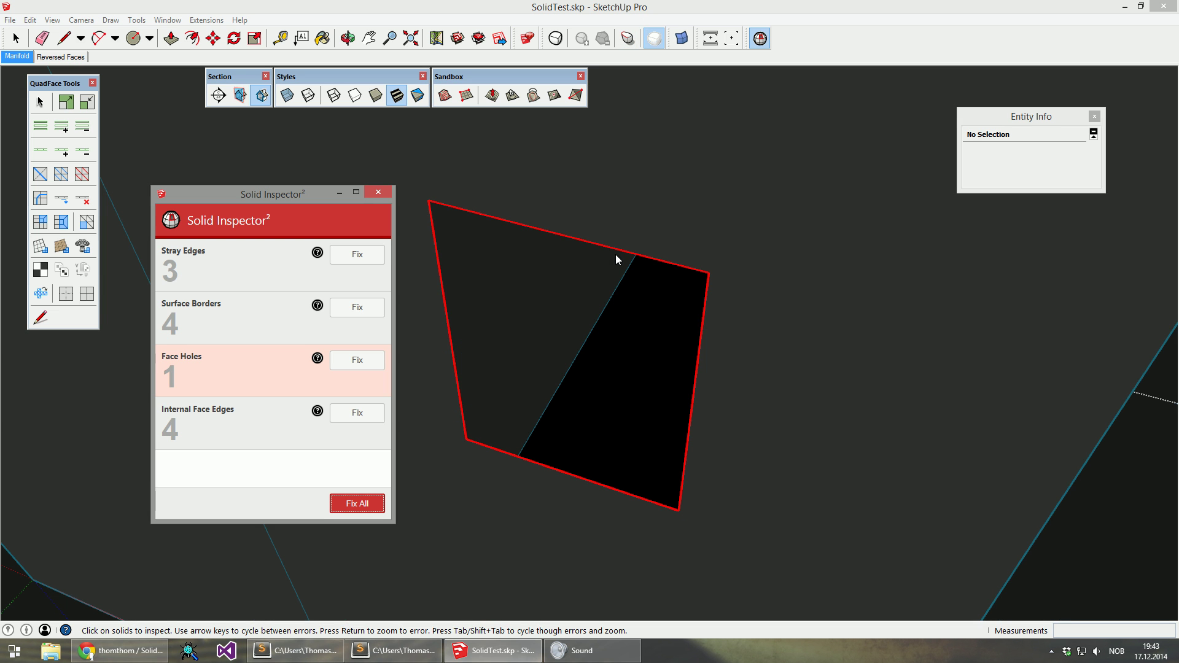
middle_drag(745, 490, 676, 554)
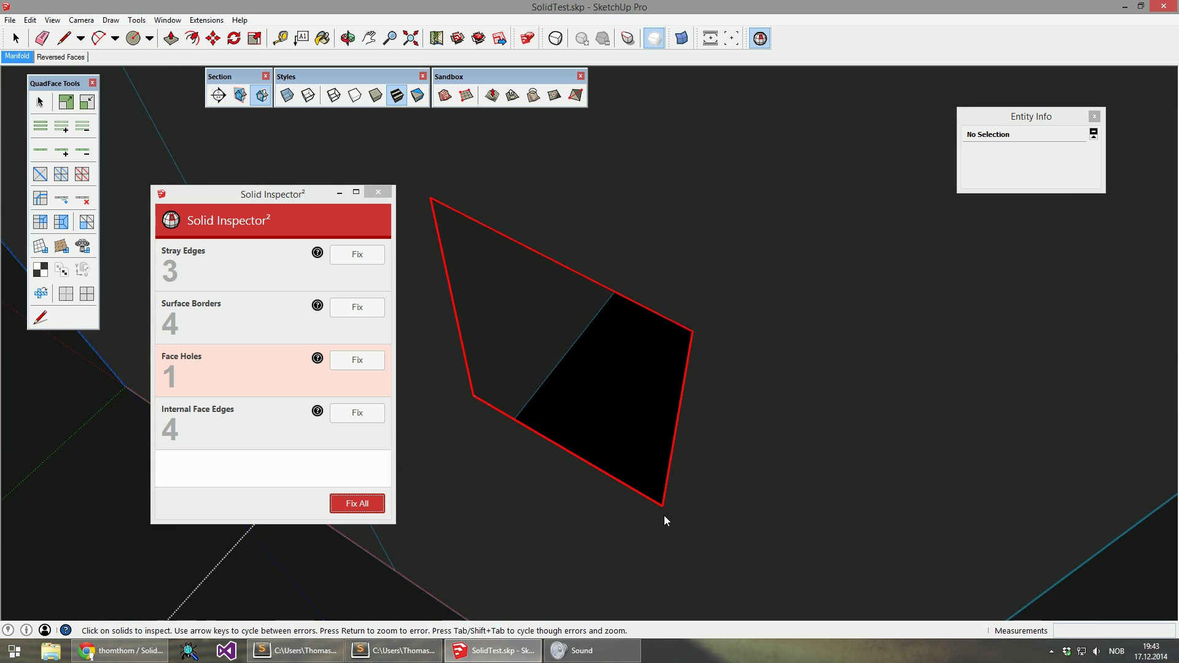
key(Return)
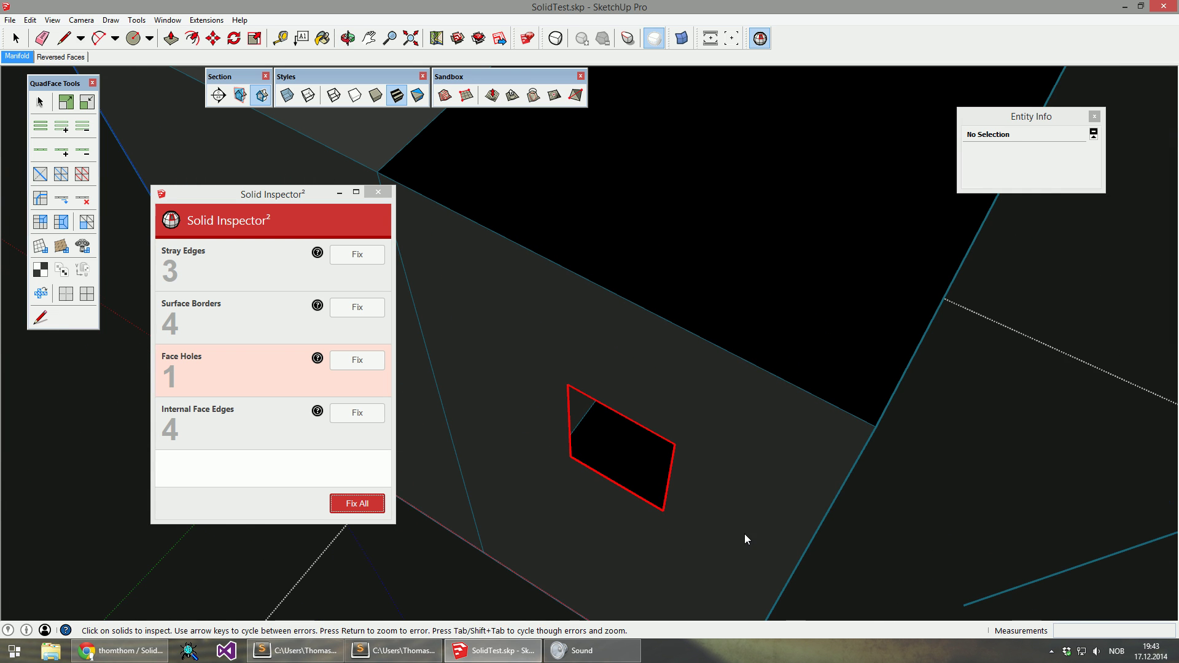
middle_drag(744, 533, 761, 488)
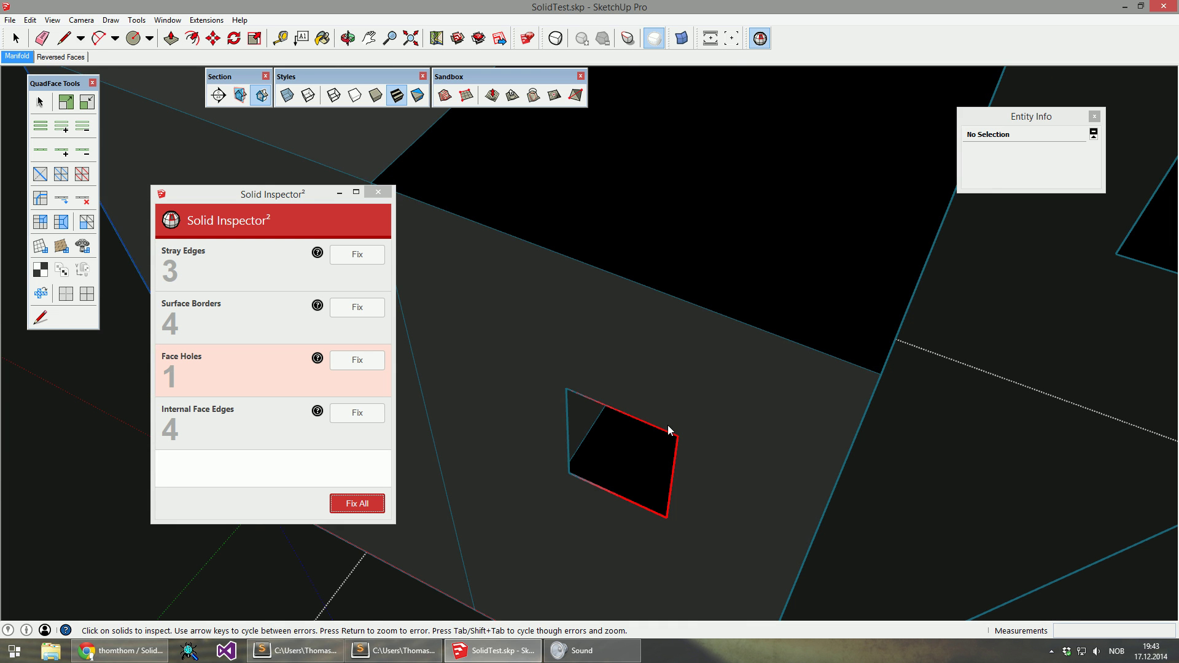
scroll(668, 425, down, 10)
scroll(583, 334, up, 3)
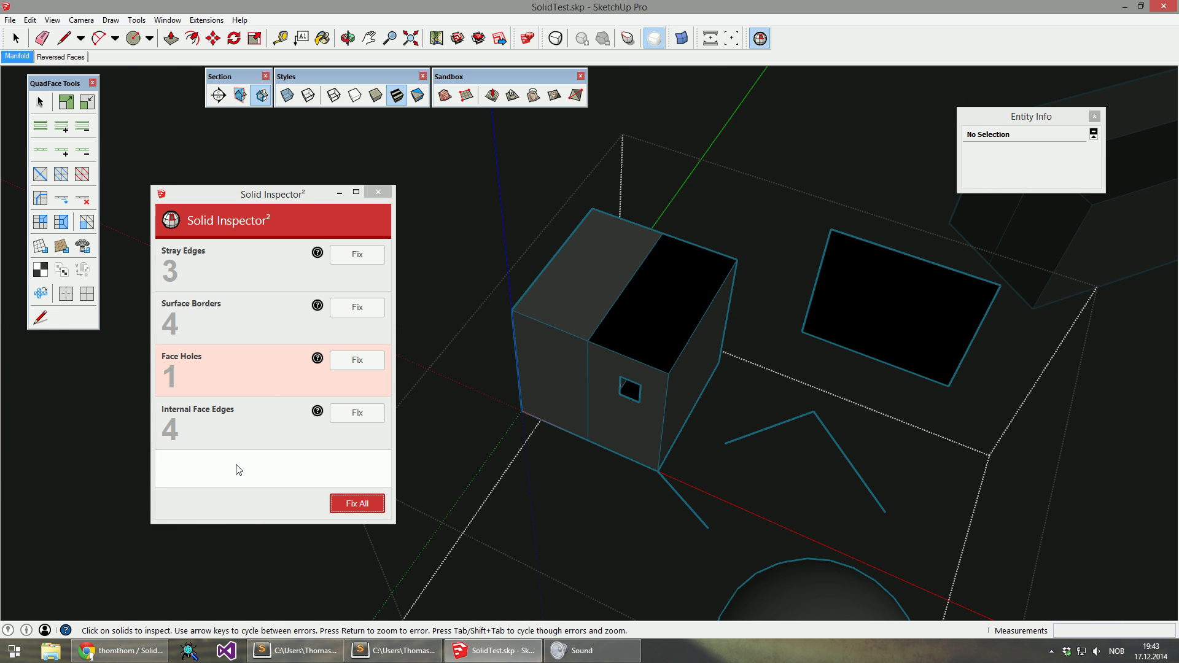
Clear the row highlight, turn X-ray on and cycle through errors to a stray edge.
click(220, 461)
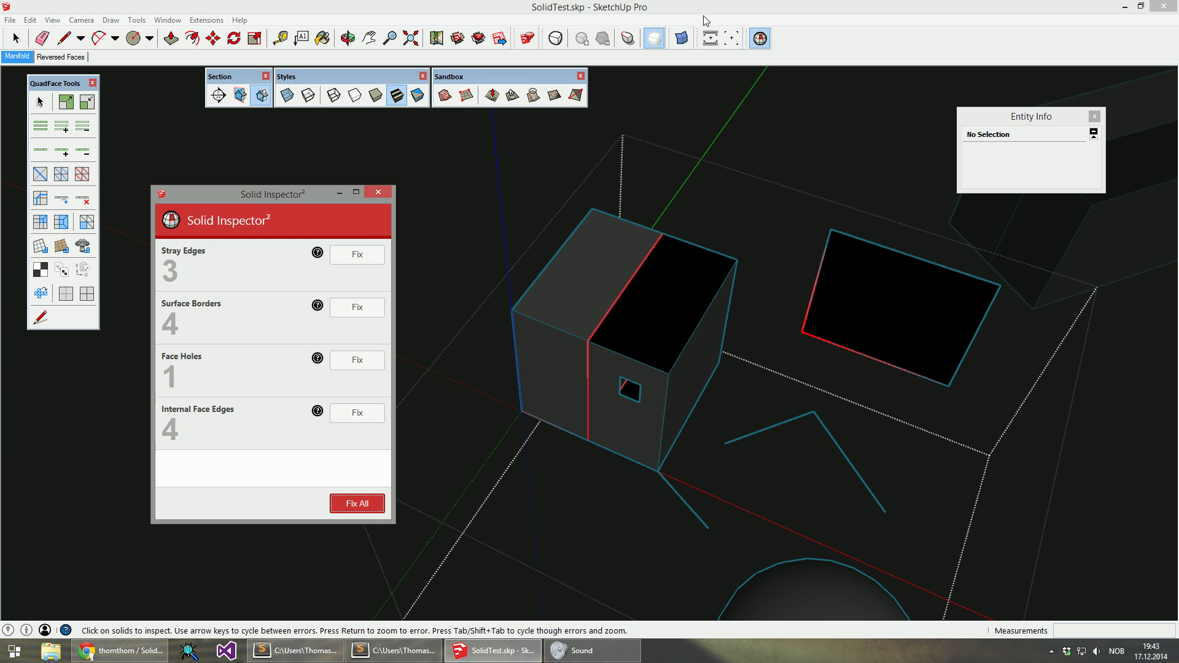
scroll(600, 390, up, 4)
scroll(599, 389, up, 3)
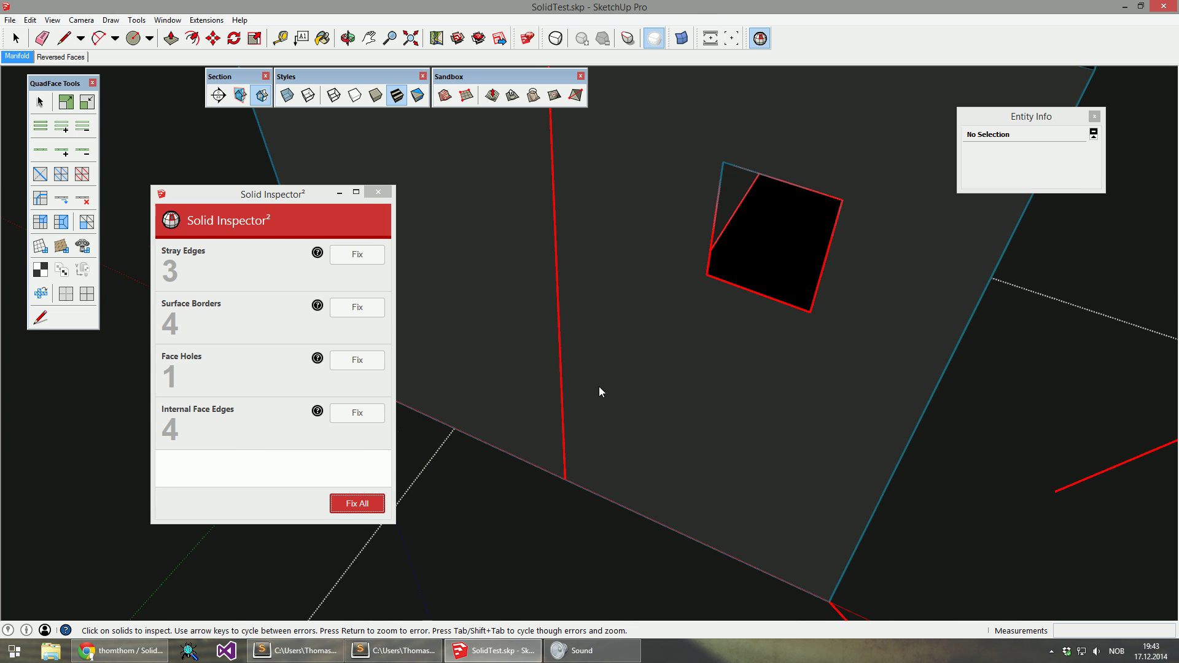
scroll(600, 392, down, 3)
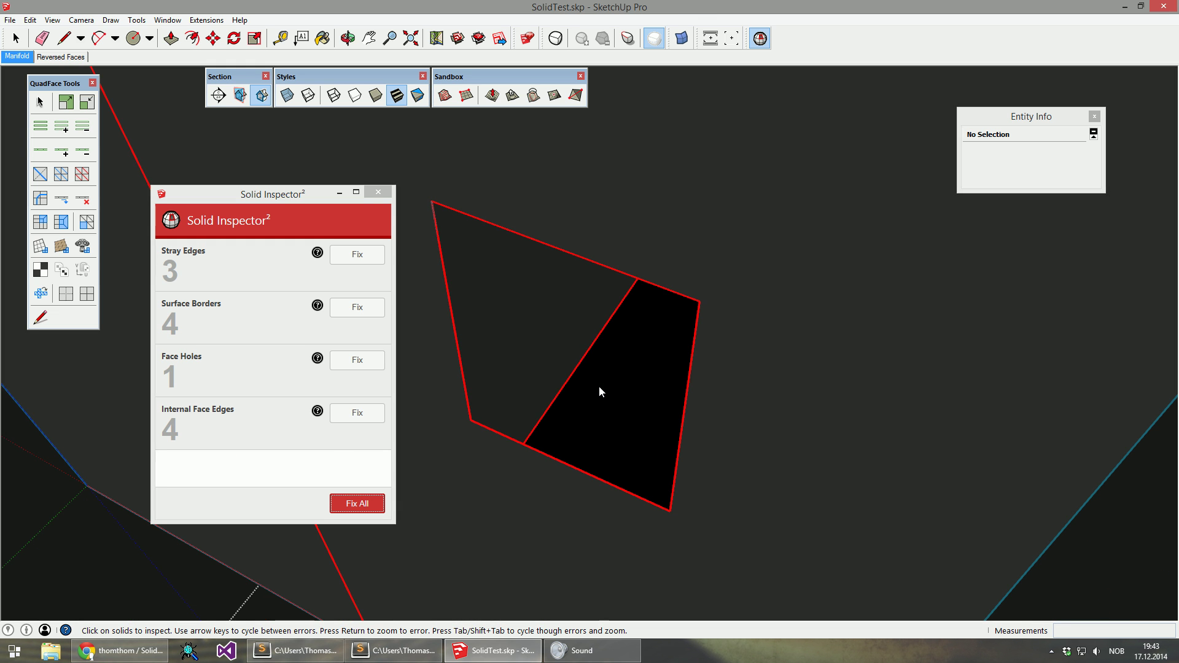
click(286, 95)
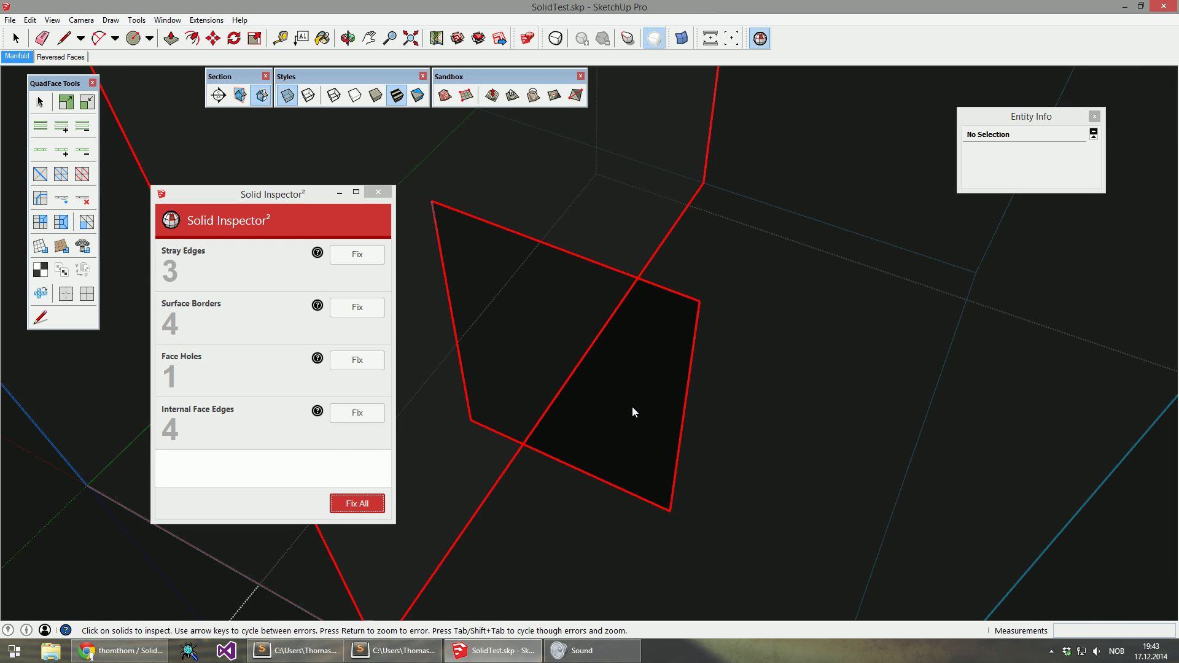
key(Tab)
key(Tab)
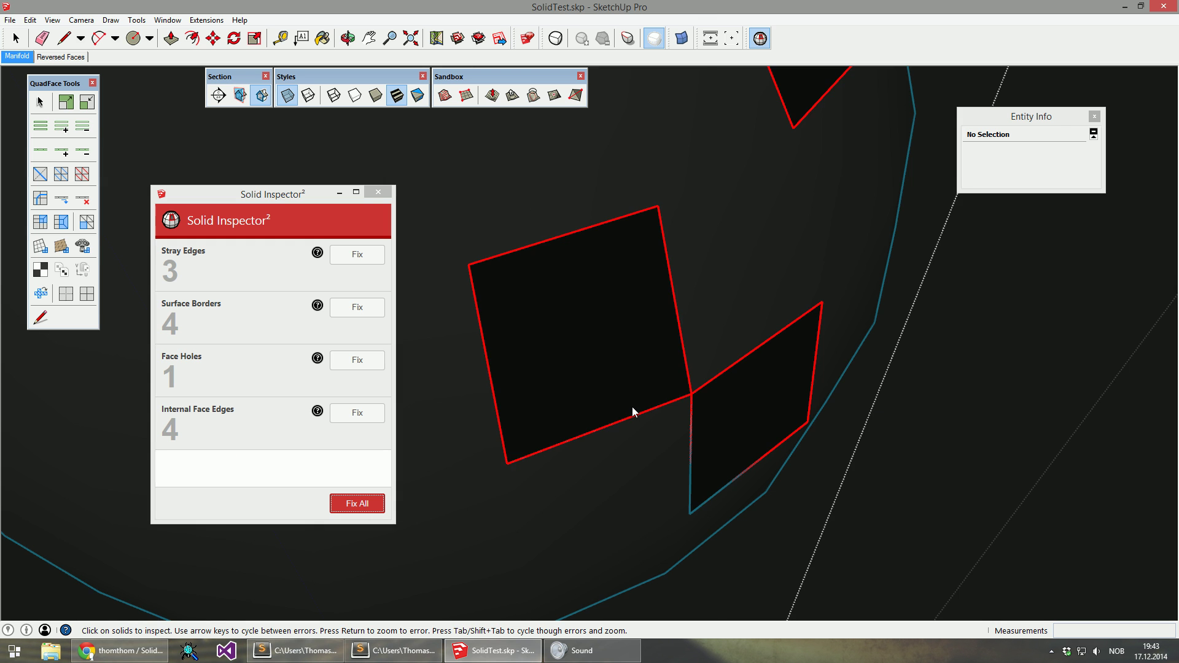
key(Tab)
key(Tab)
key(Tab)
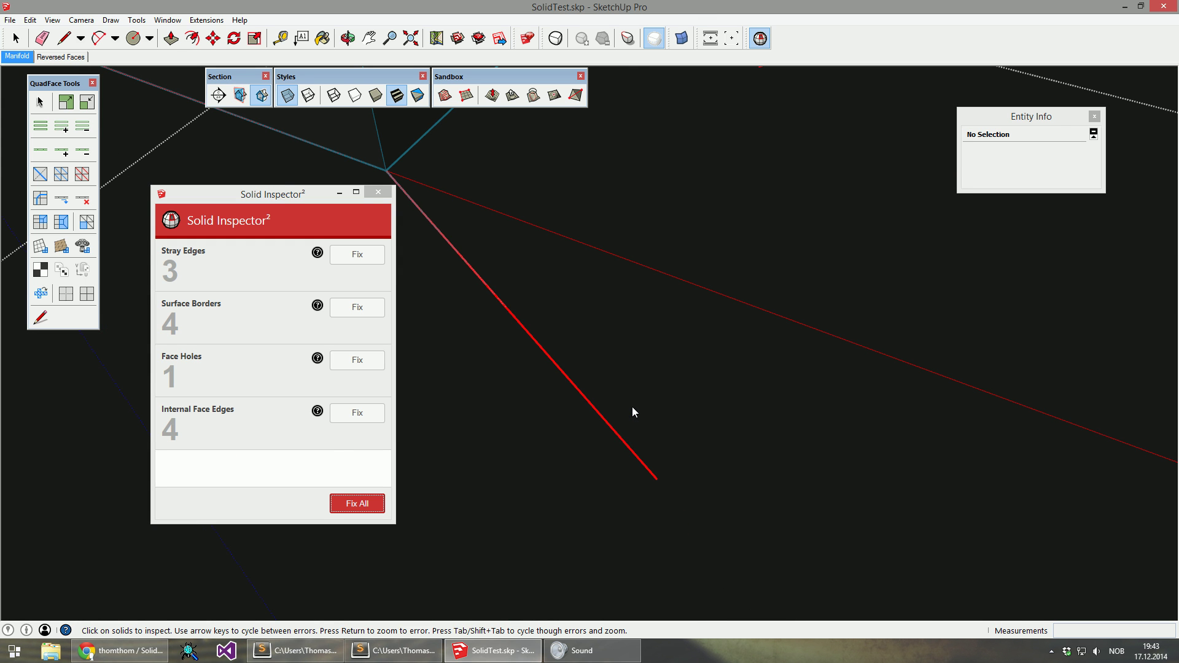